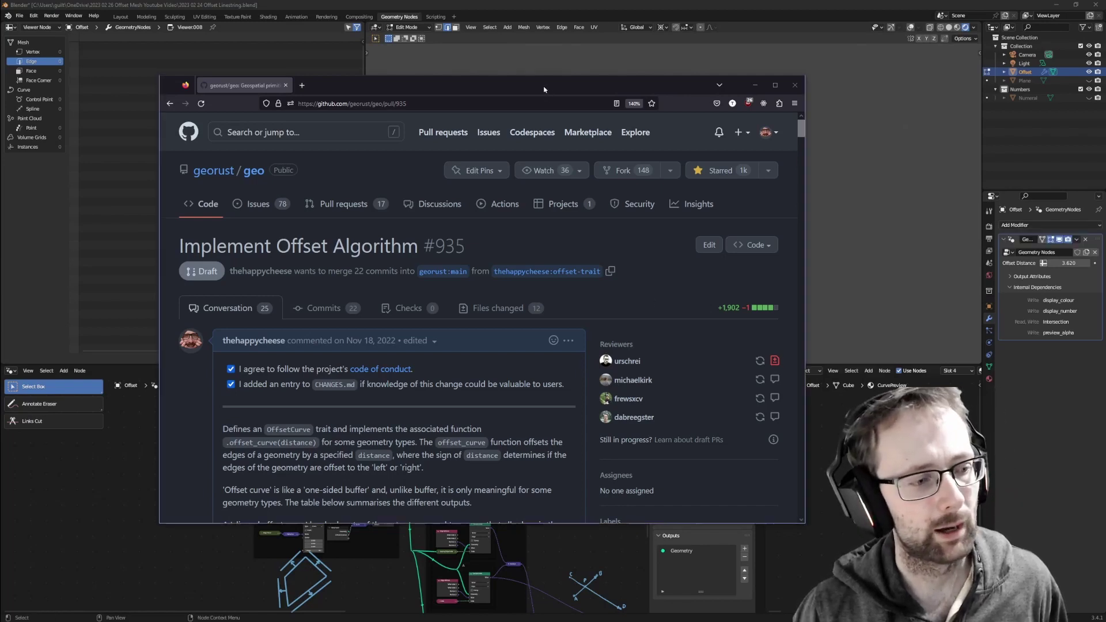
Step: Review the "Implement Offset Algorithm" pull request and its comments, and return to Blender
drag(543, 86, 582, 60)
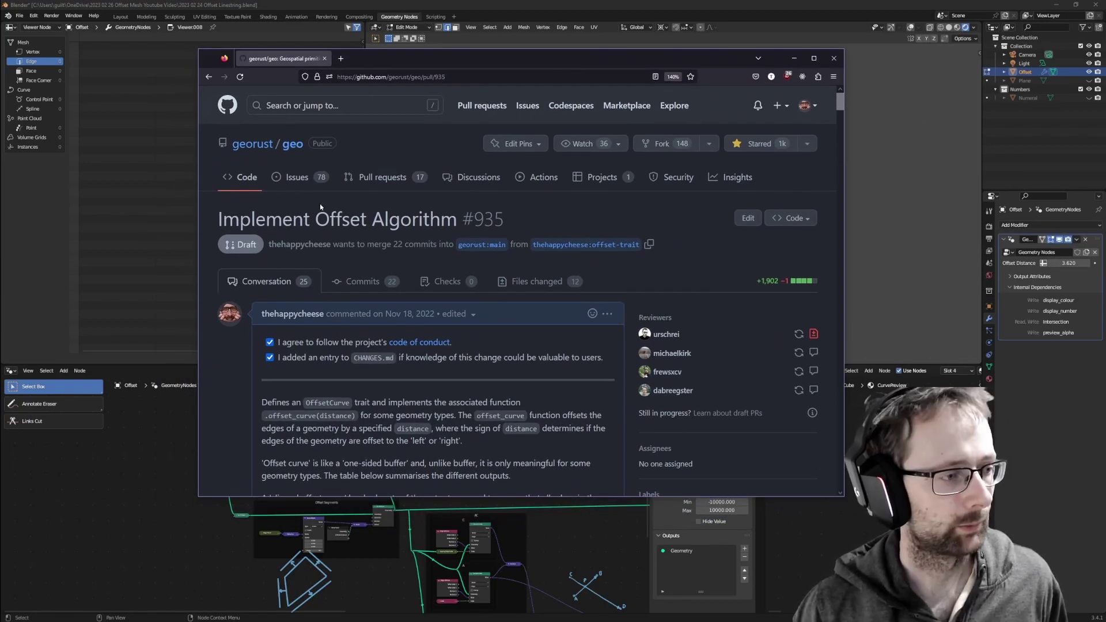
drag(239, 221, 429, 220)
double_click(331, 217)
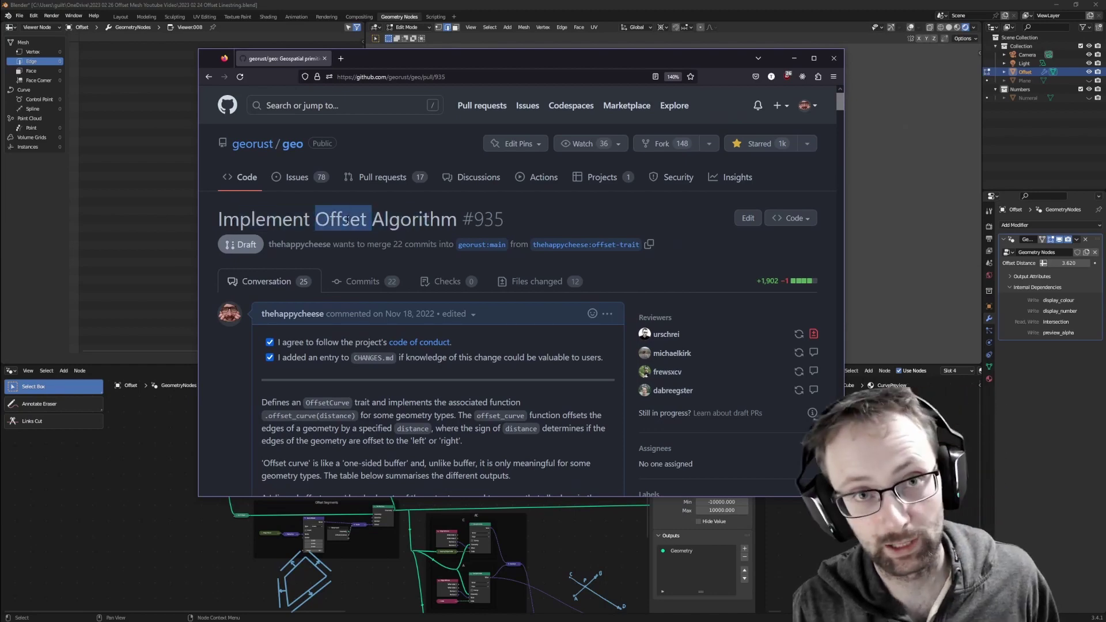
scroll(403, 225, down, 10)
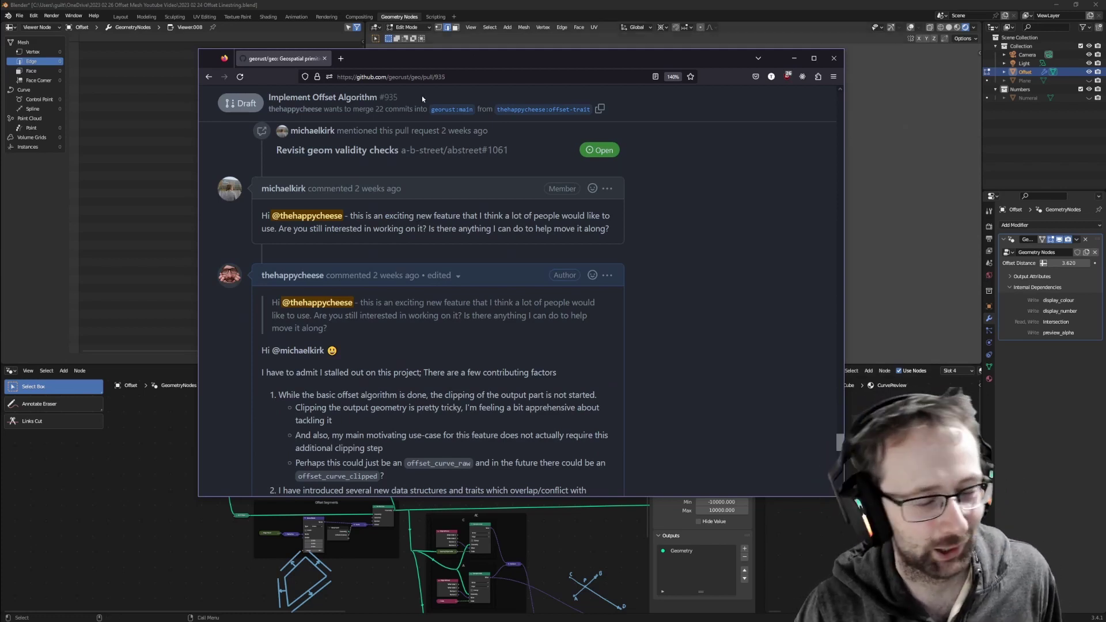
click(682, 4)
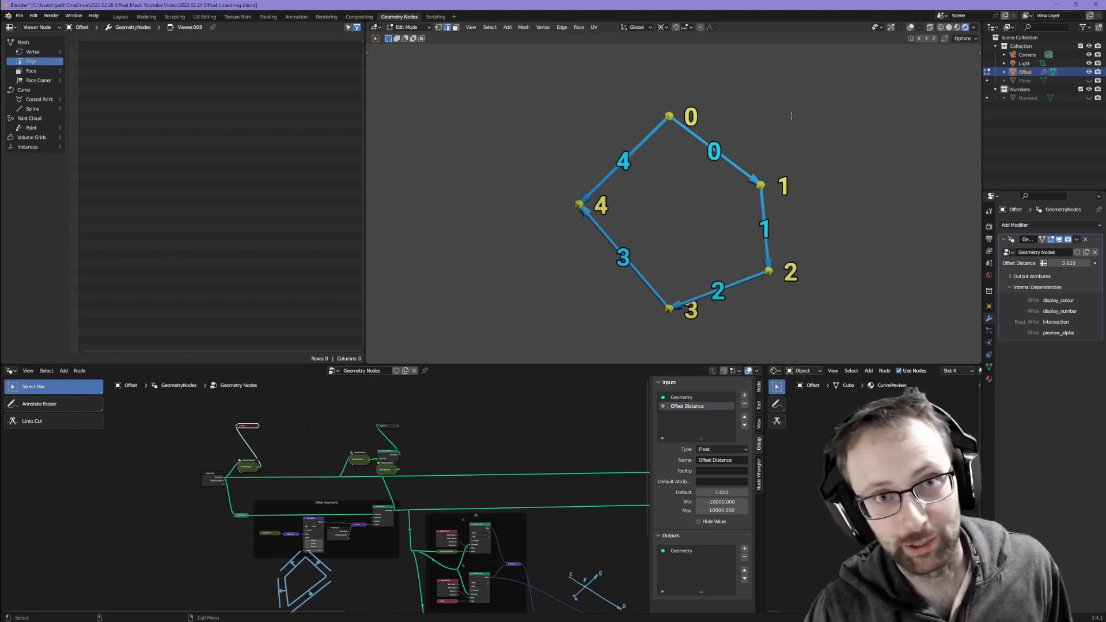
Step: Examine the start of the node tree, from the Offset Segments frame to the Group Input and Viewer nodes
middle_drag(311, 543, 409, 495)
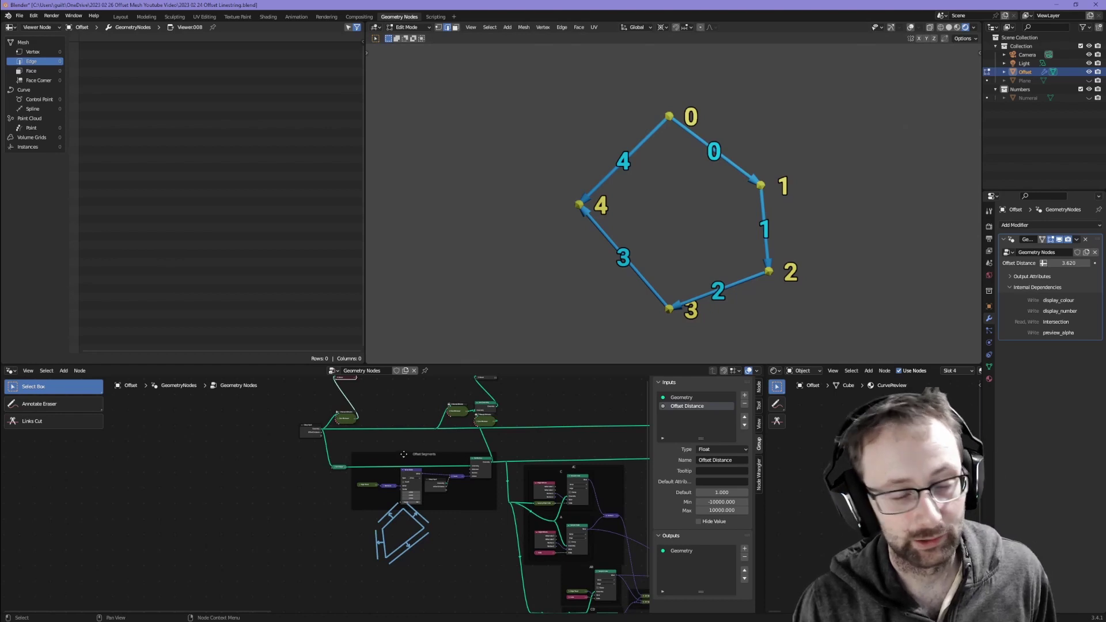
scroll(383, 507, up, 3)
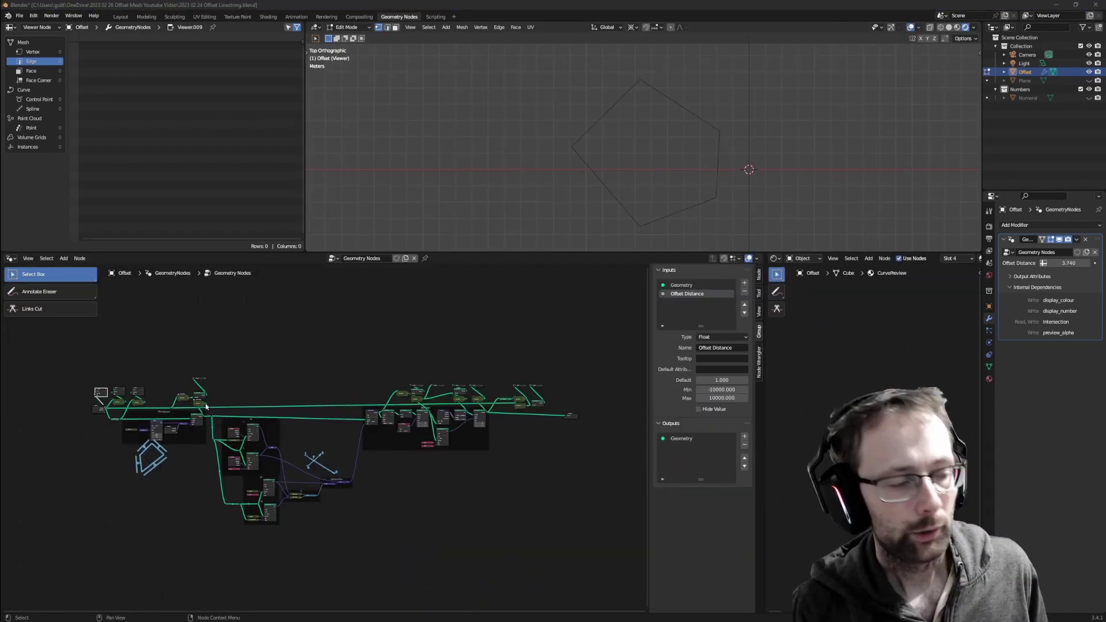
middle_drag(113, 424, 195, 427)
scroll(183, 425, up, 6)
middle_drag(98, 404, 149, 403)
scroll(149, 403, up, 8)
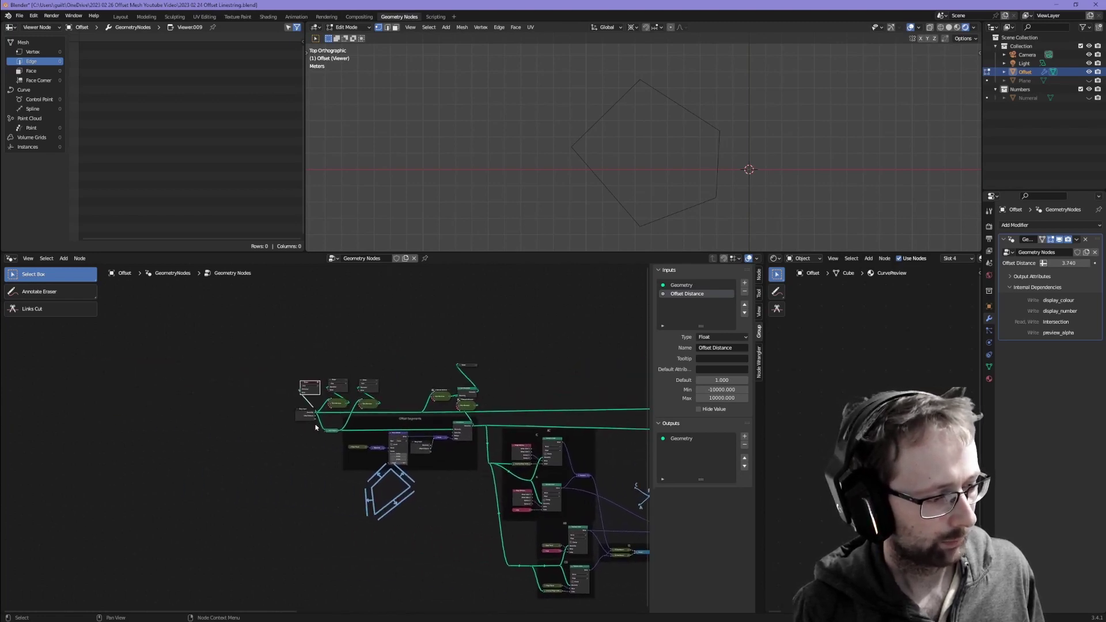
scroll(435, 483, up, 1)
middle_drag(435, 482, 370, 509)
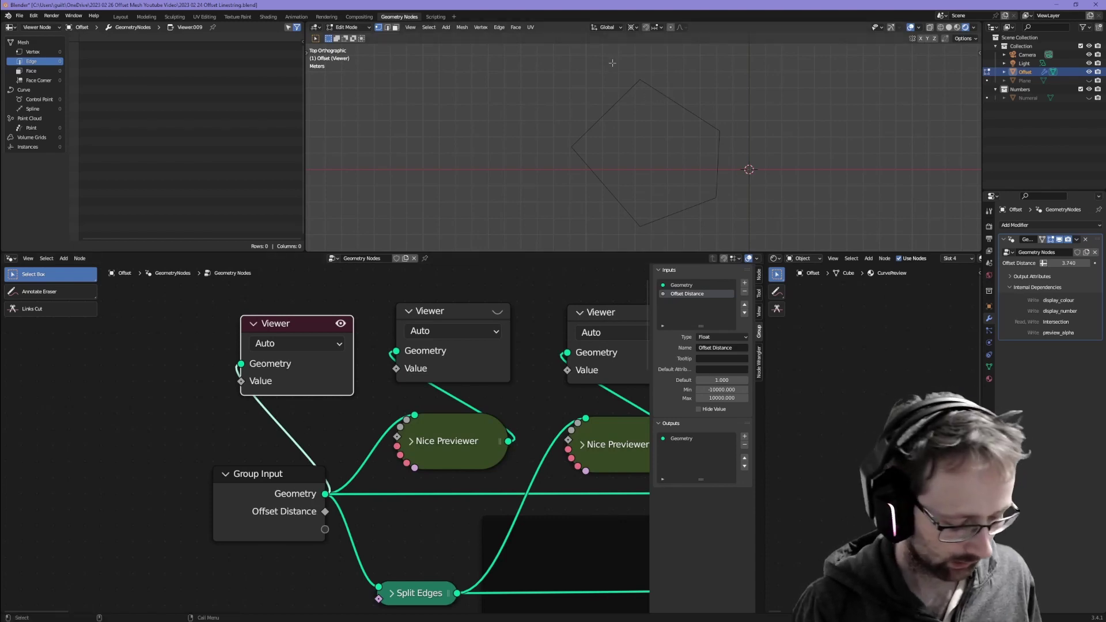
Step: Move the pentagon's top vertex about -0.16 m in X and -0.53 m in Y
key(g)
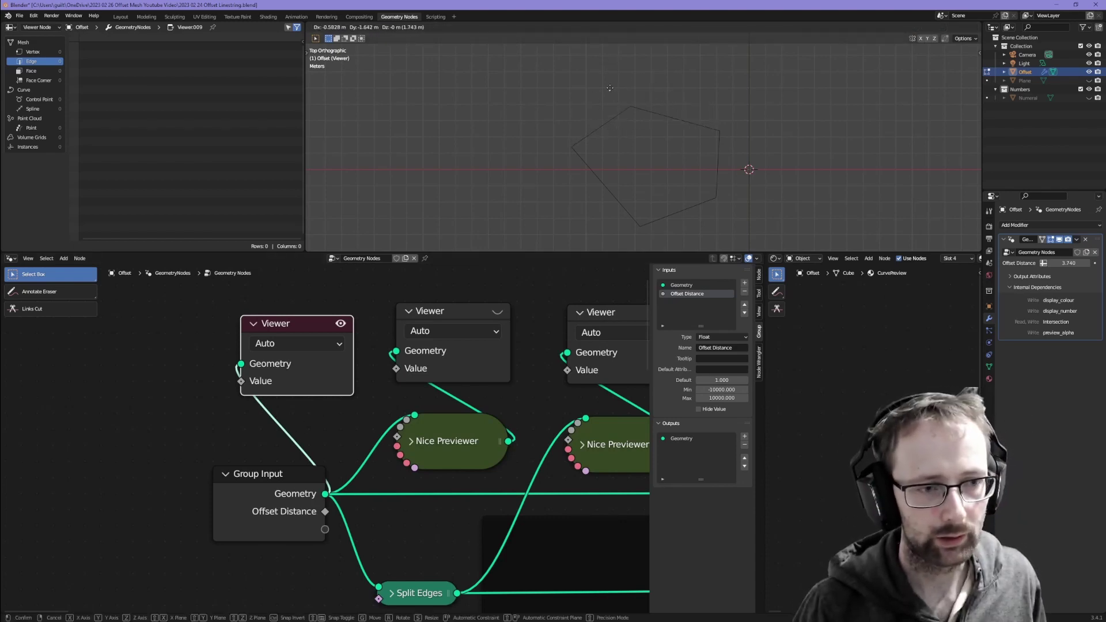
click(609, 71)
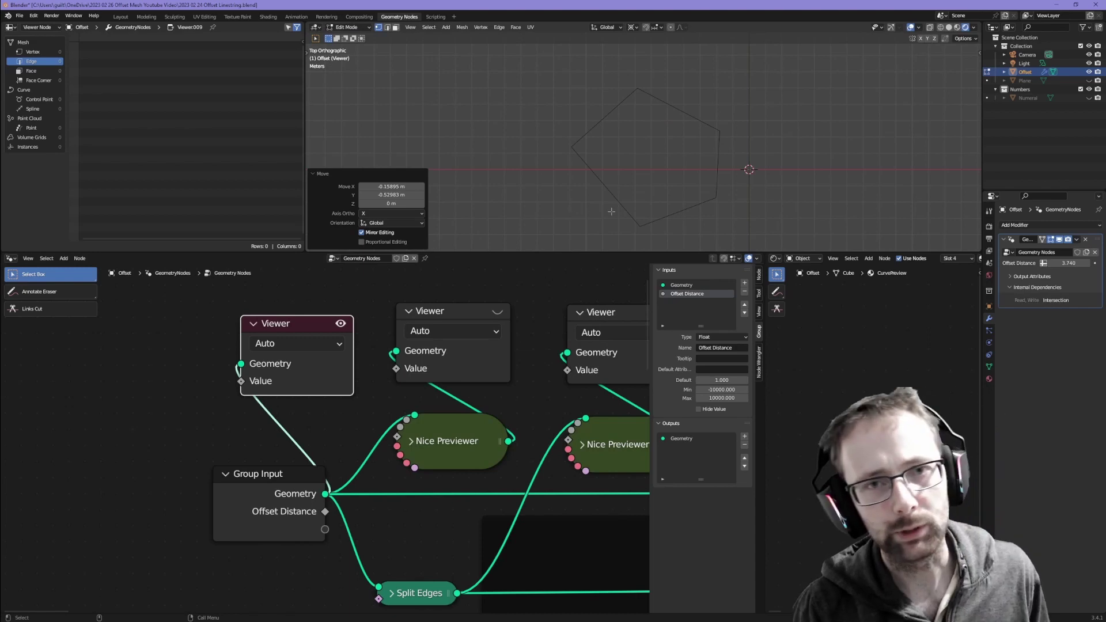
Step: Nudge the Nice Previewer node fed by Group Input slightly upward and activate the Viewer connected to it
drag(465, 448, 459, 427)
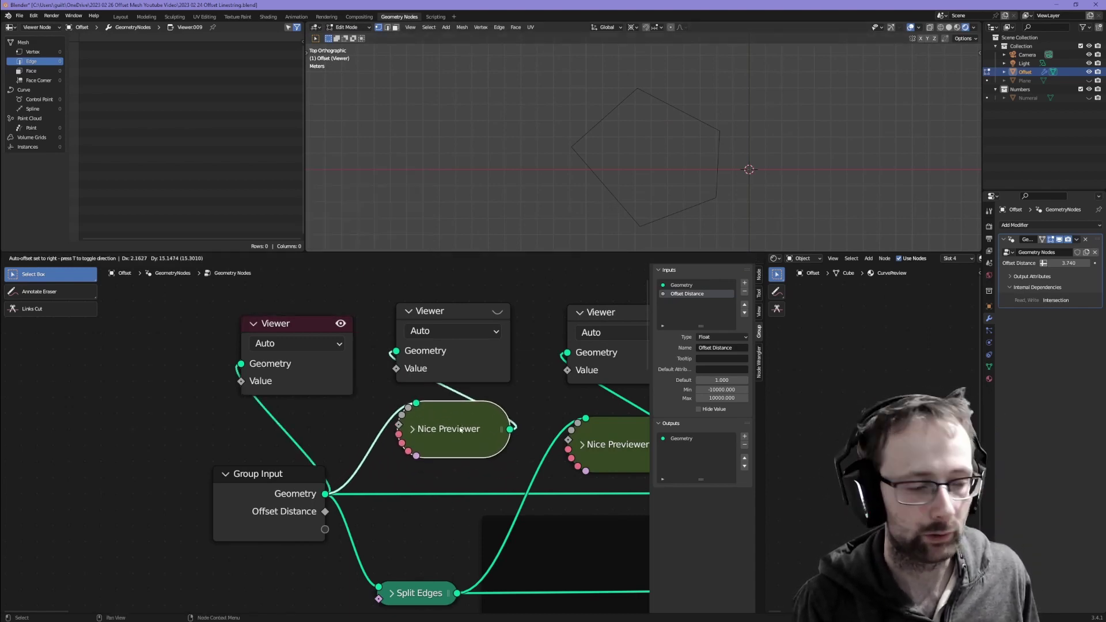
click(479, 312)
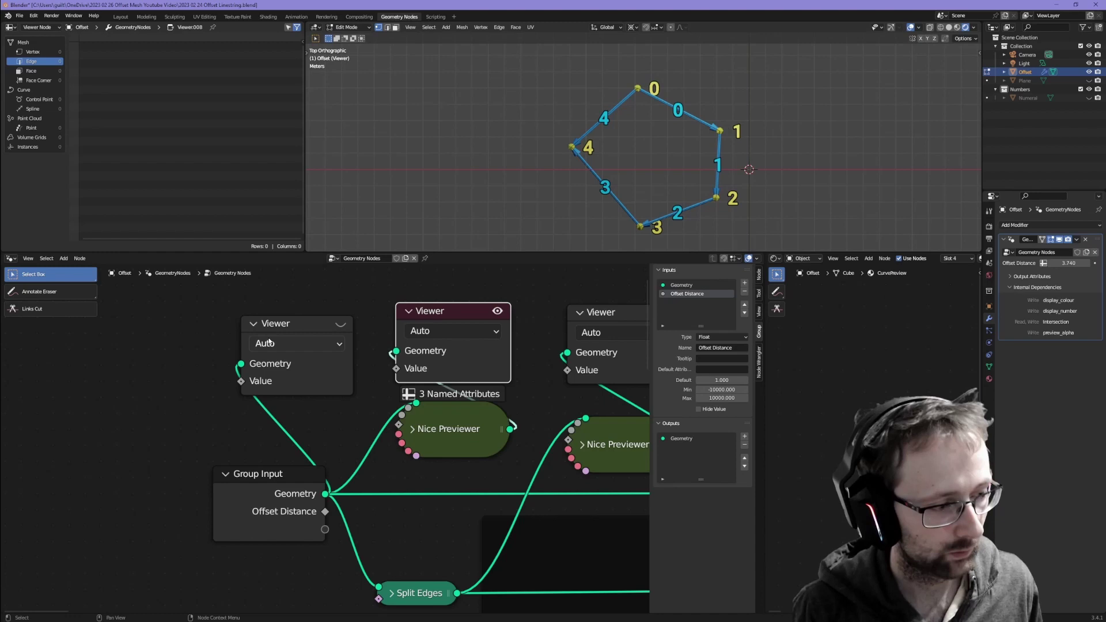
Step: Locate the Split Edges node and activate the Viewer of the Nice Previewer it feeds
middle_drag(451, 430, 435, 390)
middle_drag(394, 459, 362, 390)
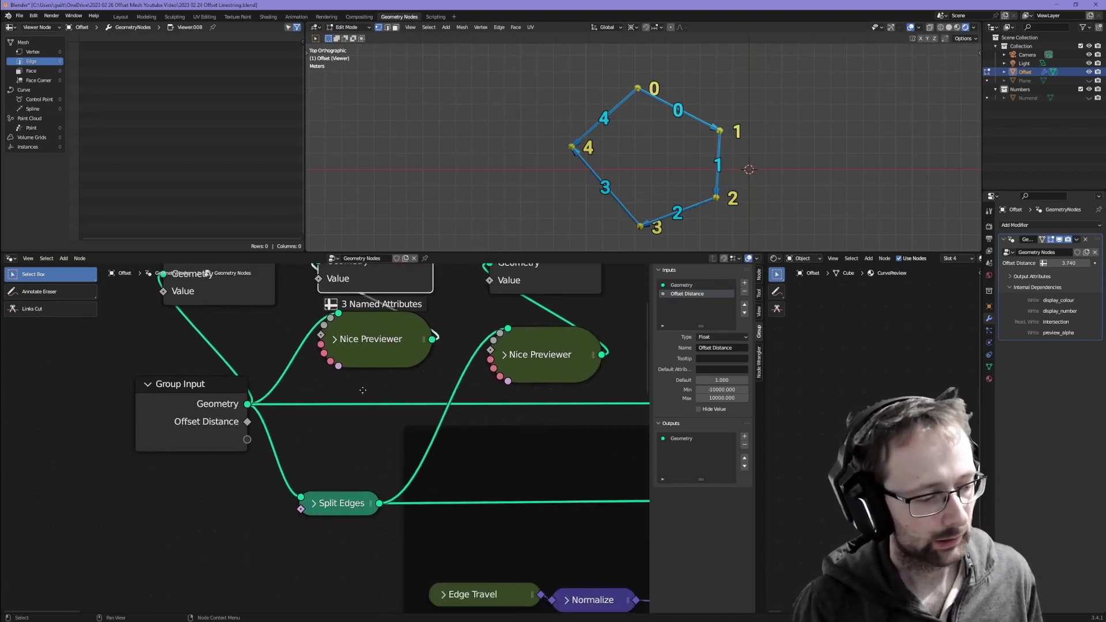
click(336, 505)
middle_drag(520, 324, 396, 465)
click(417, 369)
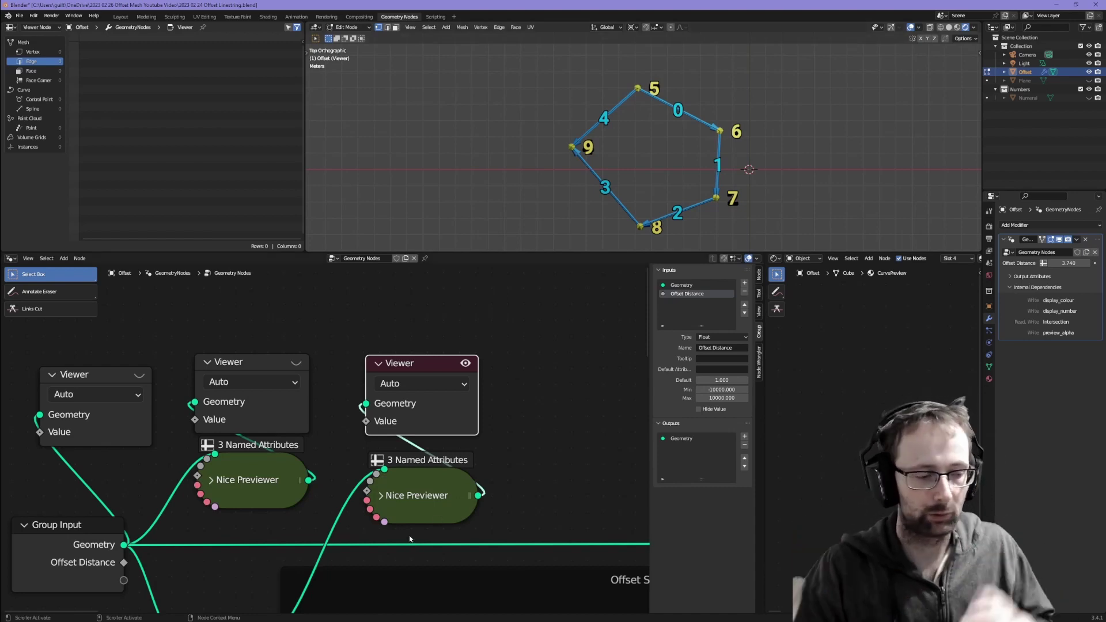
Step: Open the Edge Travel node group in the Offset Segments frame for inspection
middle_drag(519, 596, 500, 416)
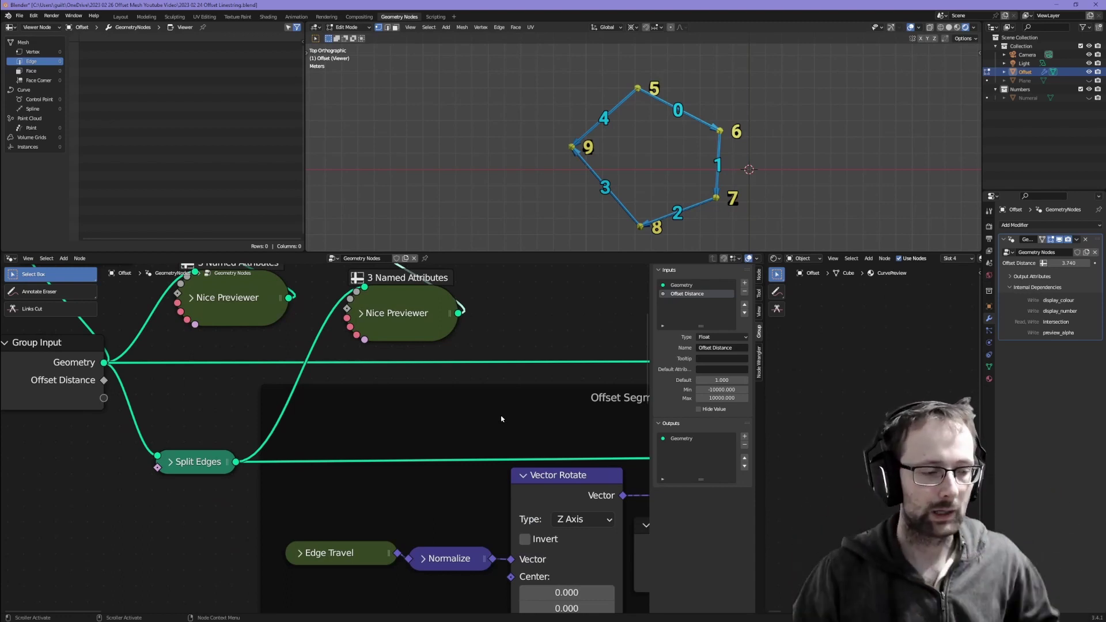
middle_drag(398, 442, 374, 361)
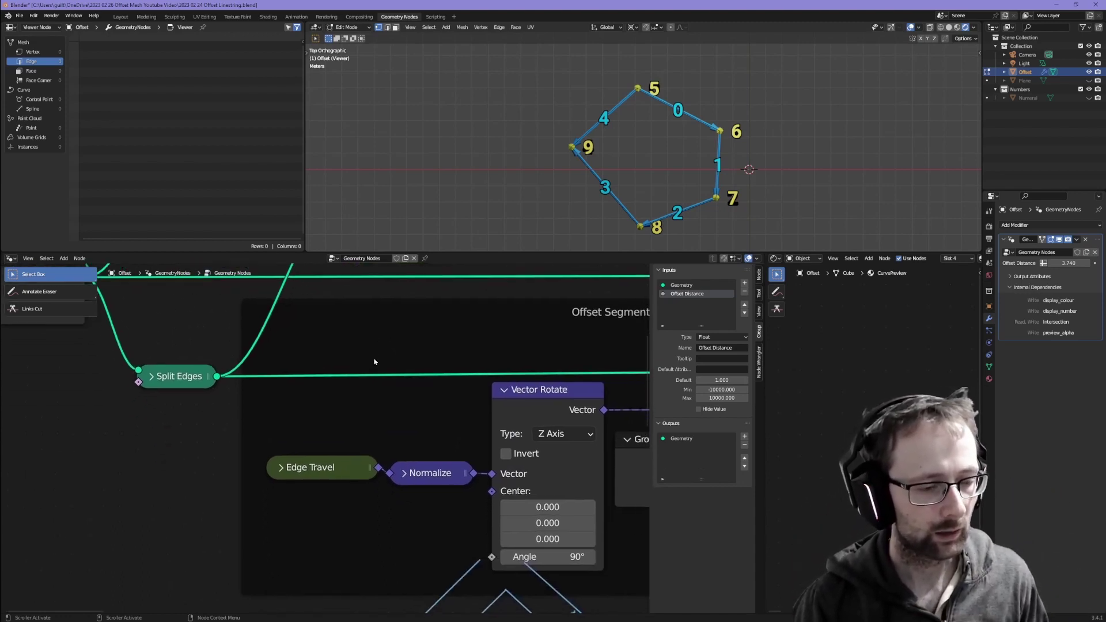
middle_drag(376, 451, 240, 453)
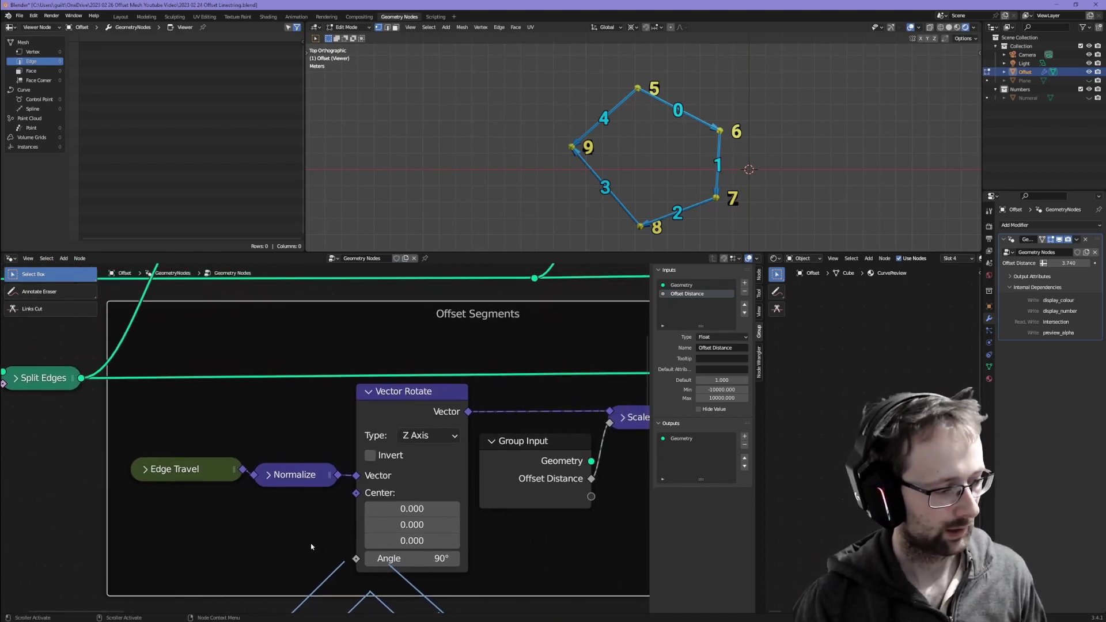
middle_drag(212, 516, 215, 501)
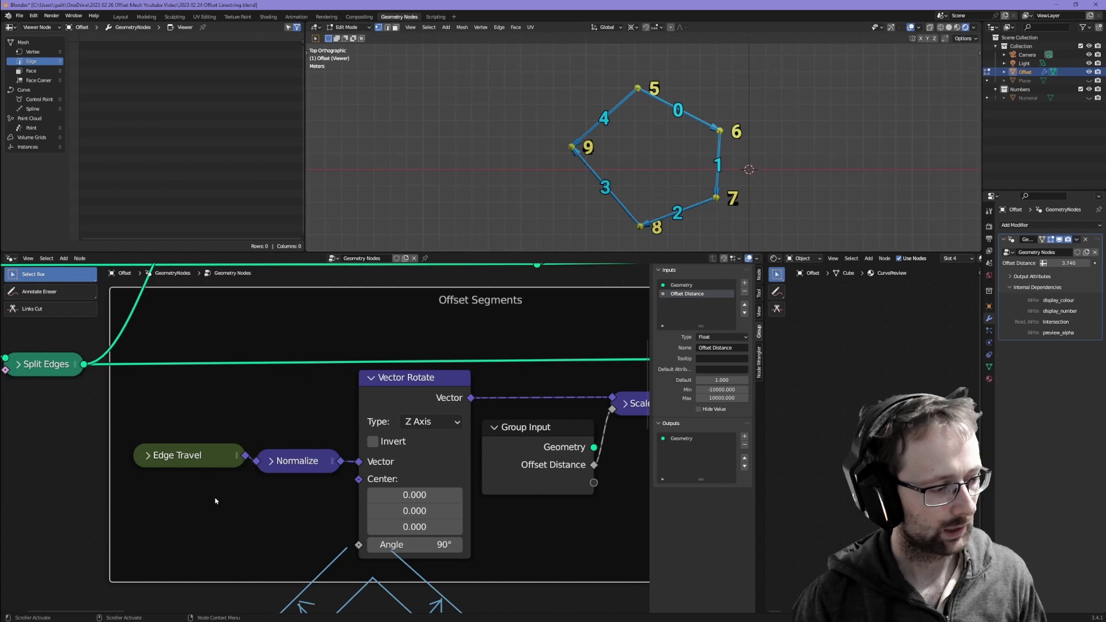
click(199, 455)
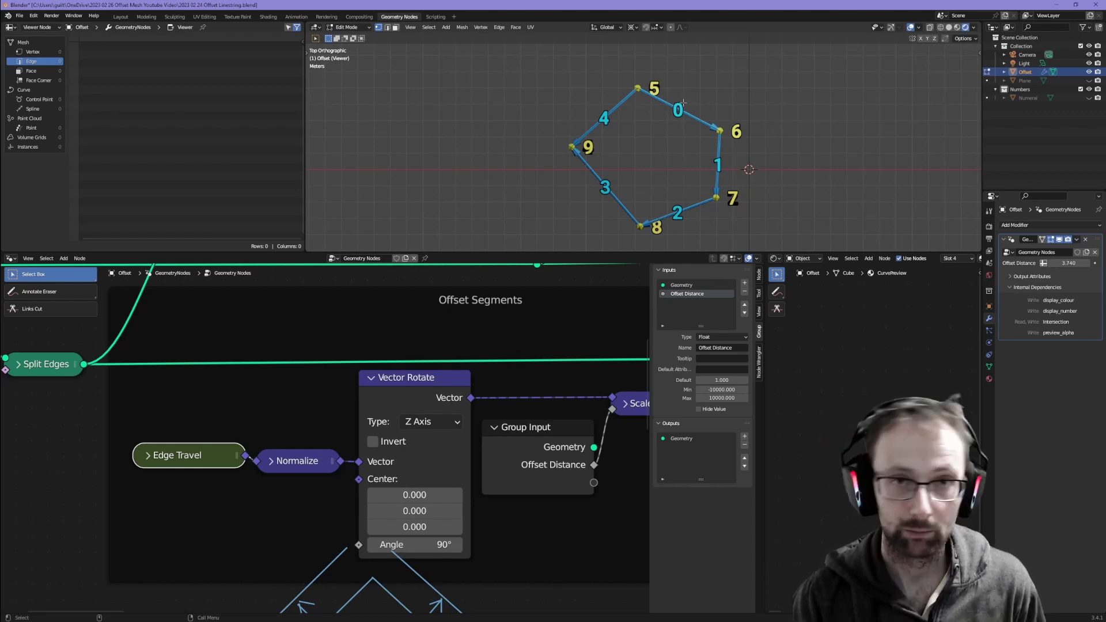
key(Tab)
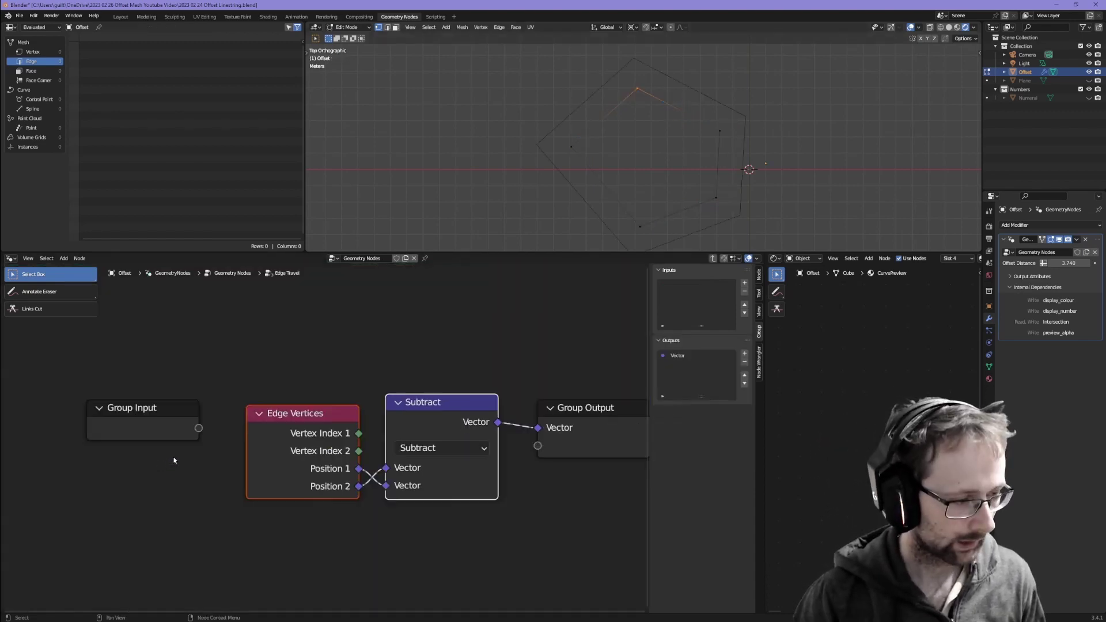
Step: Inspect the Edge Vertices and Subtract nodes inside Edge Travel, nudging them slightly upward, and return to the parent node tree
drag(312, 411, 308, 399)
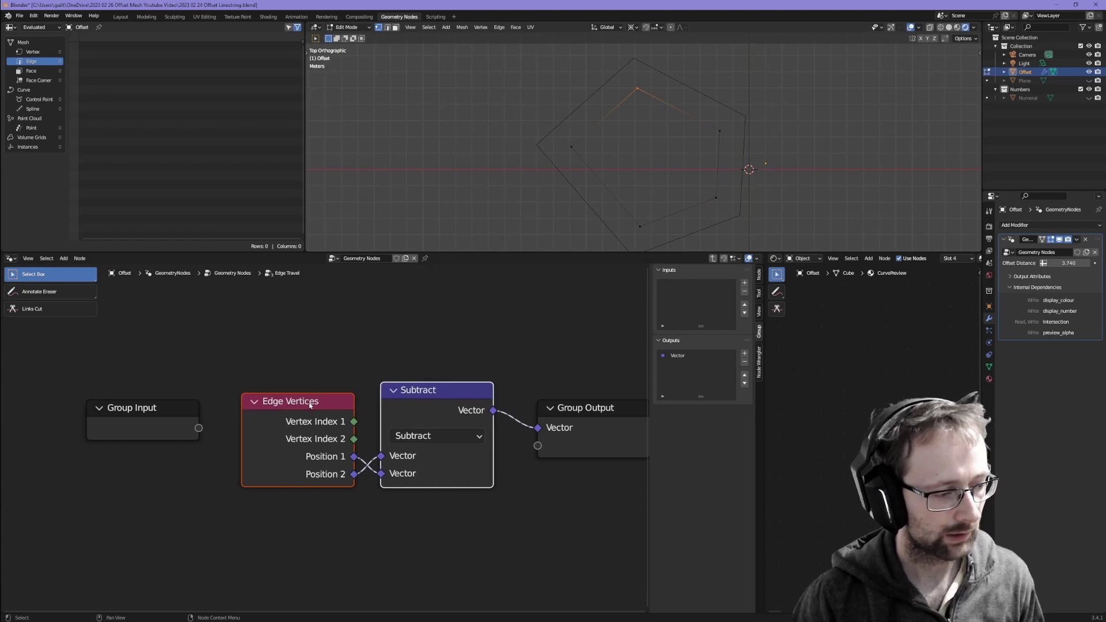
click(324, 425)
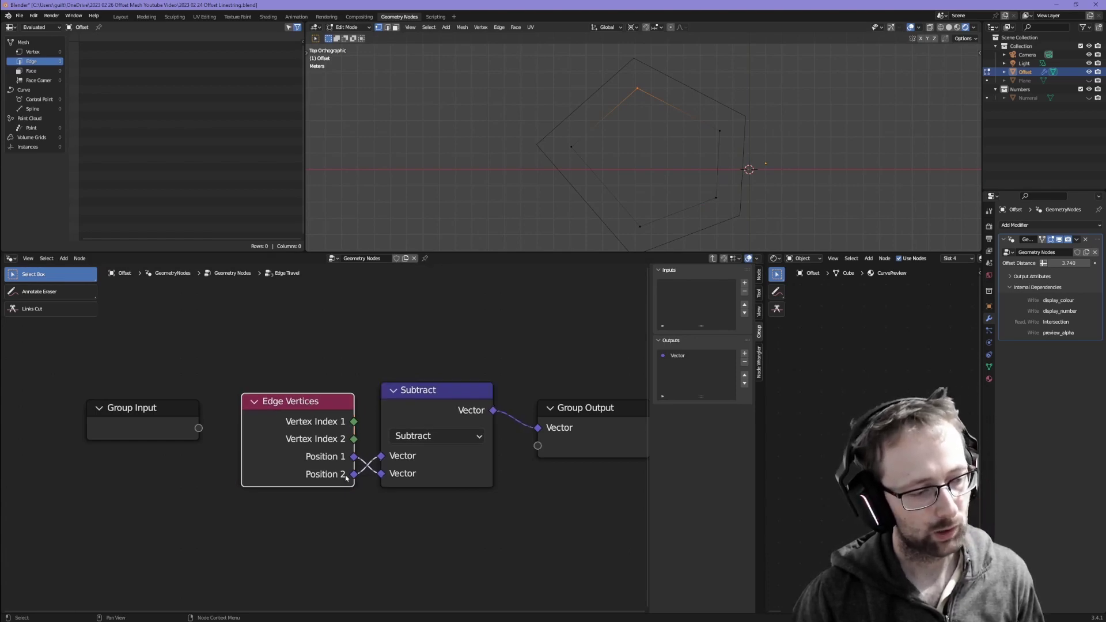
mouse_move(353, 478)
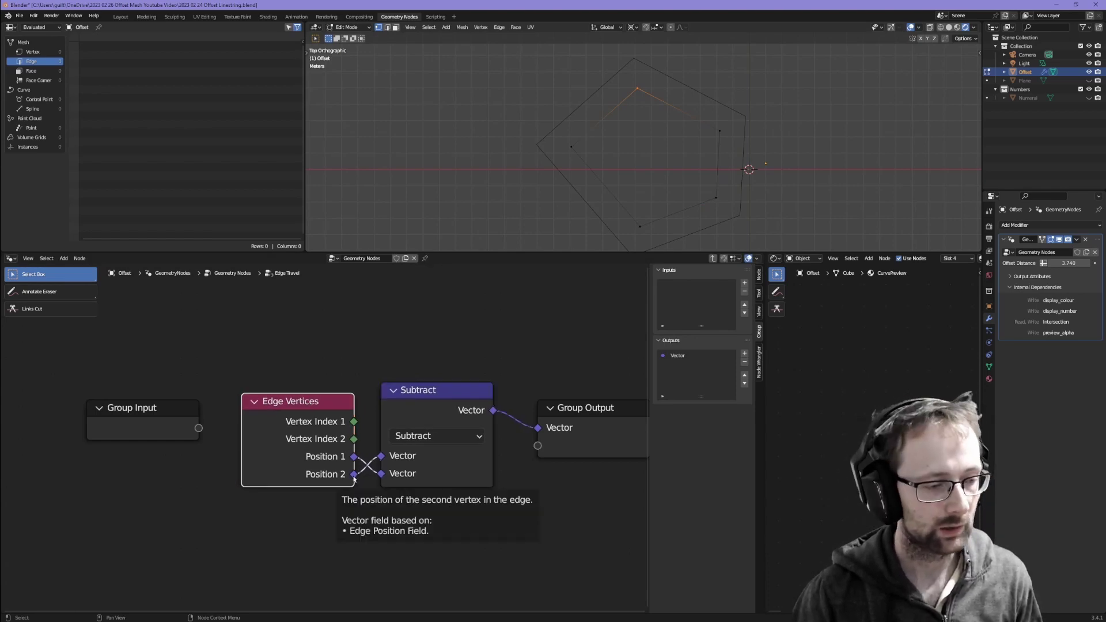
click(430, 389)
middle_drag(566, 372, 491, 360)
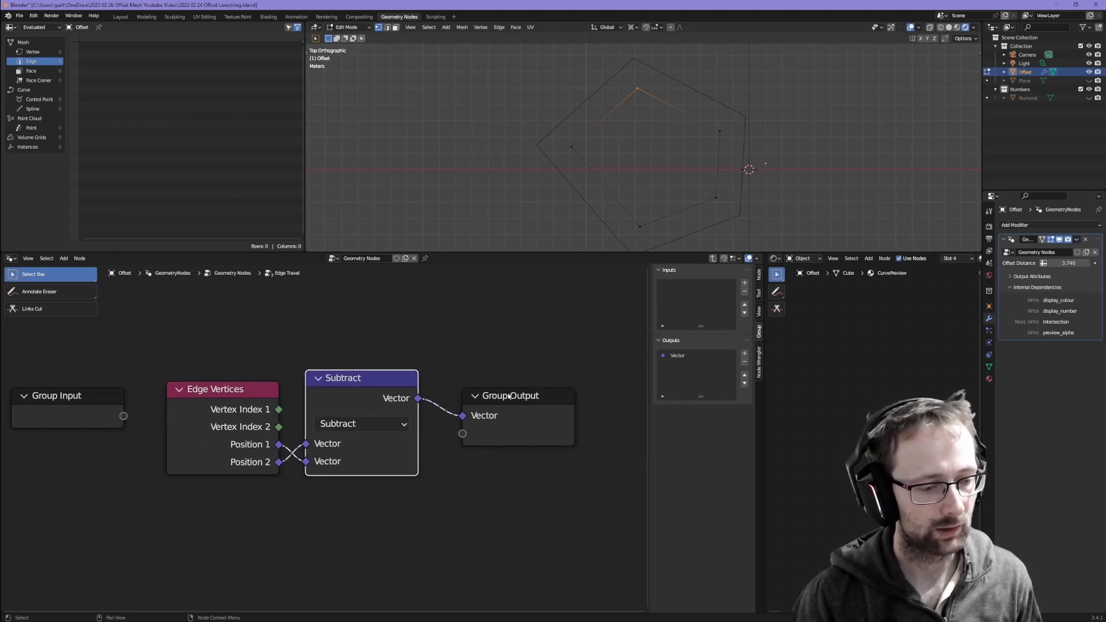
key(Tab)
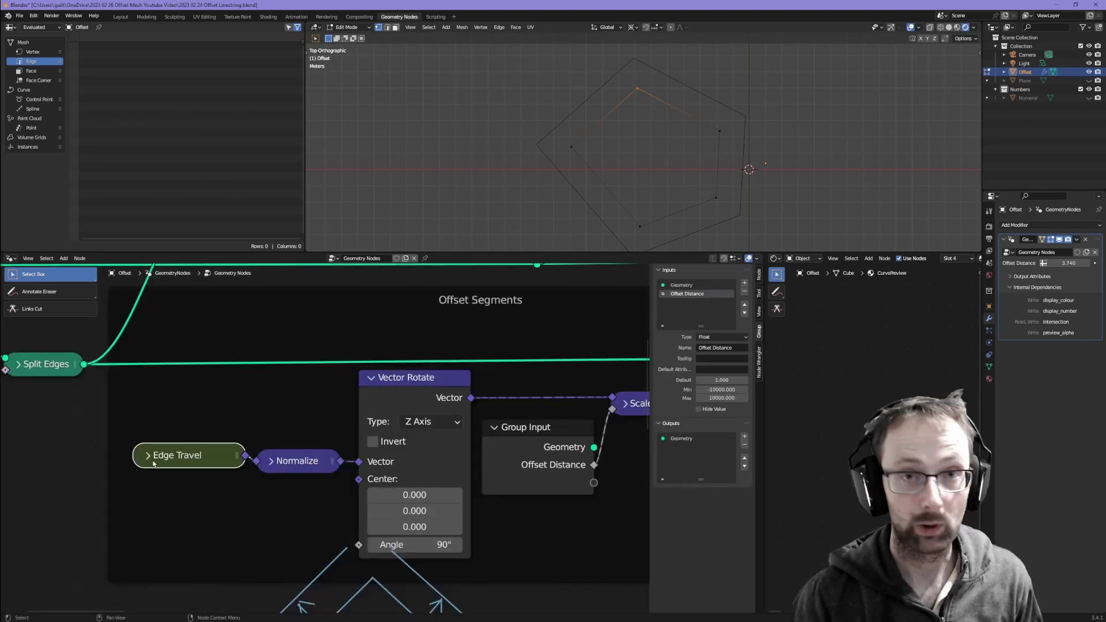
Step: Examine the Normalize and Vector Rotate nodes in the Offset Segments frame
click(317, 460)
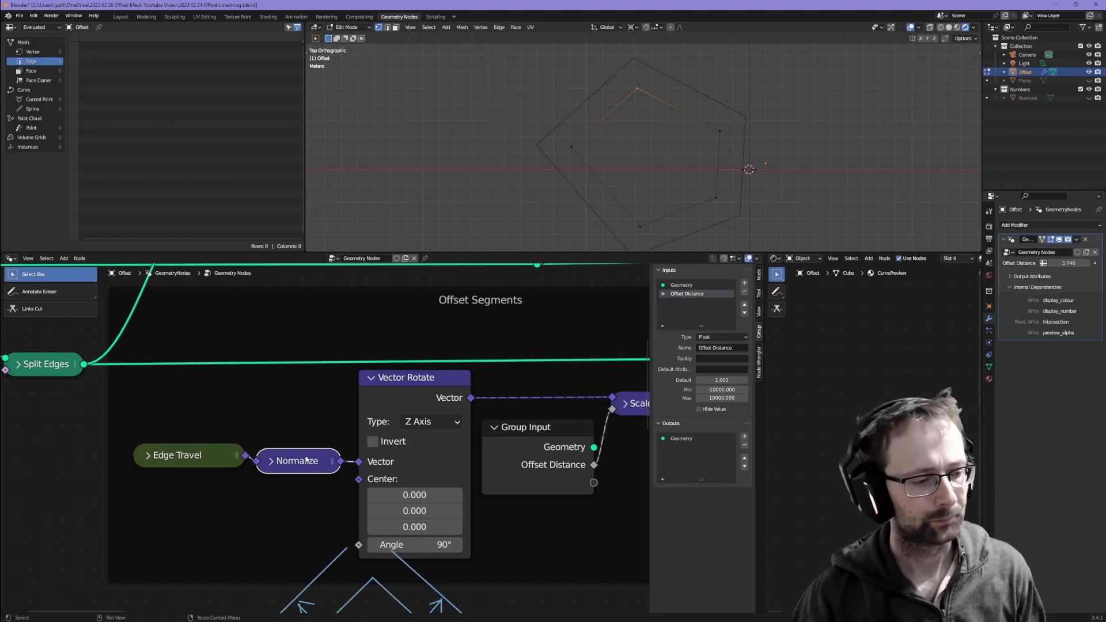
middle_drag(392, 434, 283, 409)
click(299, 359)
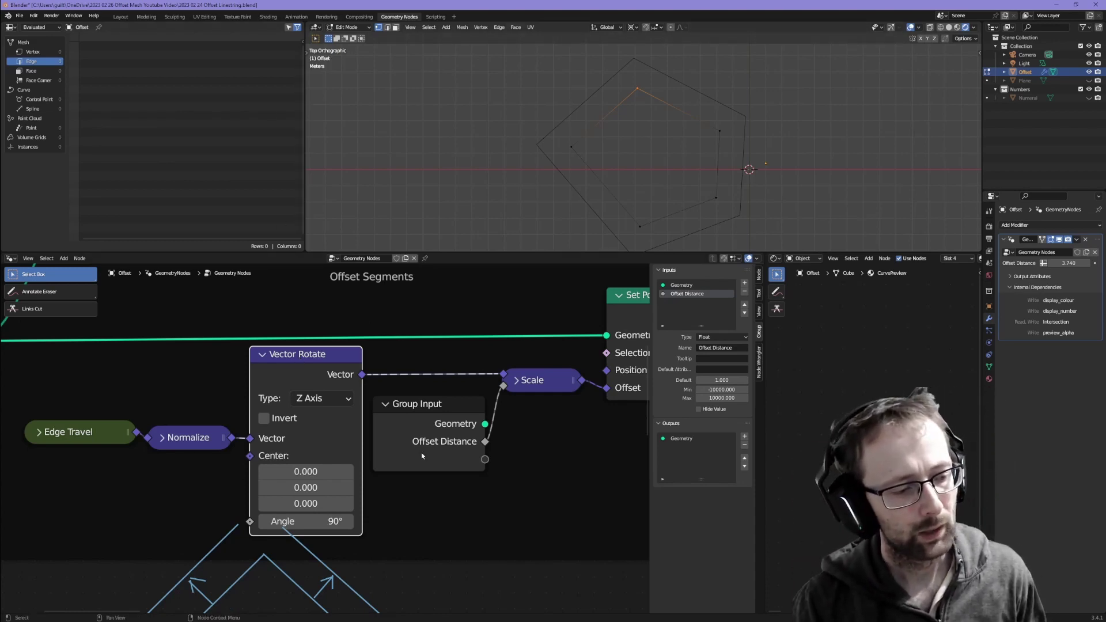
Step: Find the Group Input node feeding Scale and set the modifier's Offset Distance to 1.400
middle_drag(504, 395, 310, 413)
drag(335, 400, 339, 395)
click(254, 440)
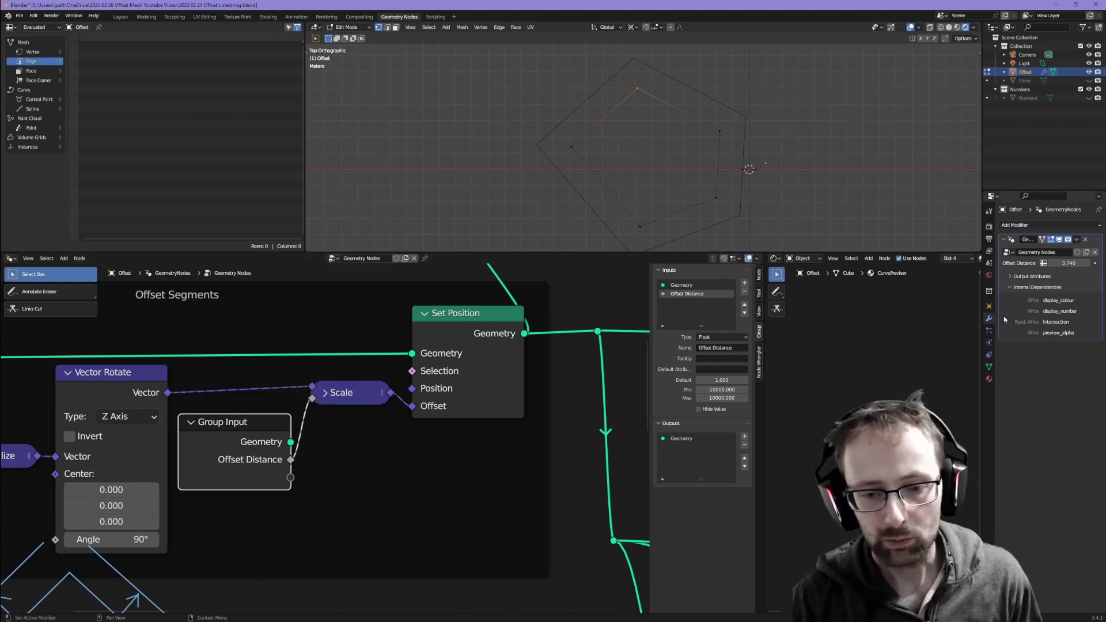
drag(1067, 263, 1002, 263)
Step: Activate the collapsed Viewer fed by Join Geometry to preview the original and offset edges together
middle_drag(346, 345, 497, 548)
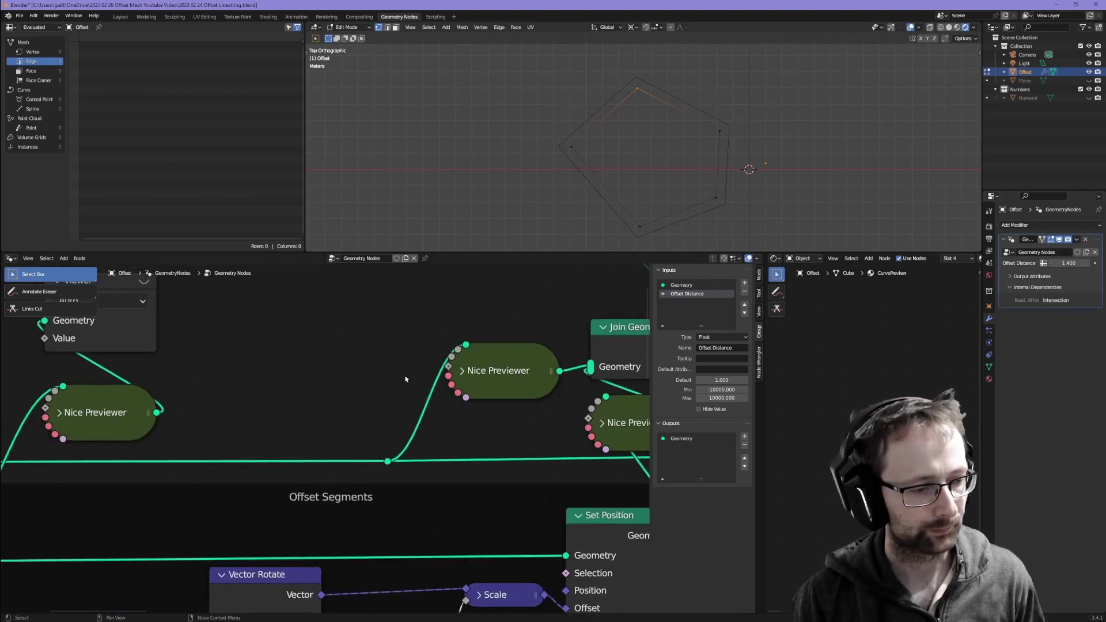
middle_drag(405, 378, 264, 442)
middle_drag(458, 384, 444, 409)
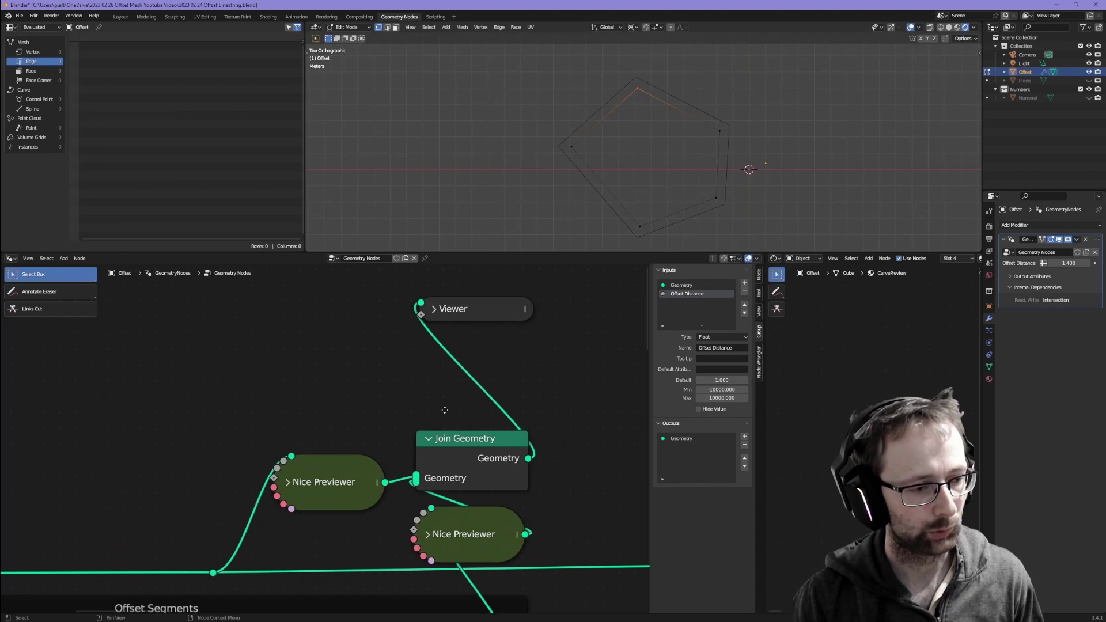
click(466, 311)
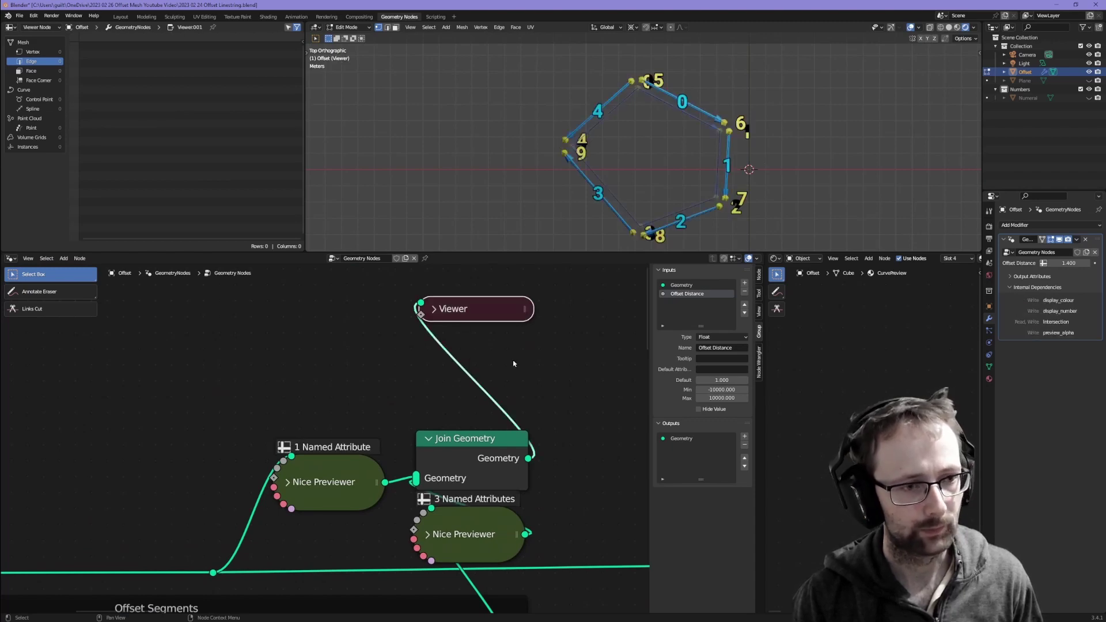
Step: Select the Group Input node in the Offset Segments frame and set the modifier's Offset Distance to 3.660
middle_drag(405, 454, 428, 375)
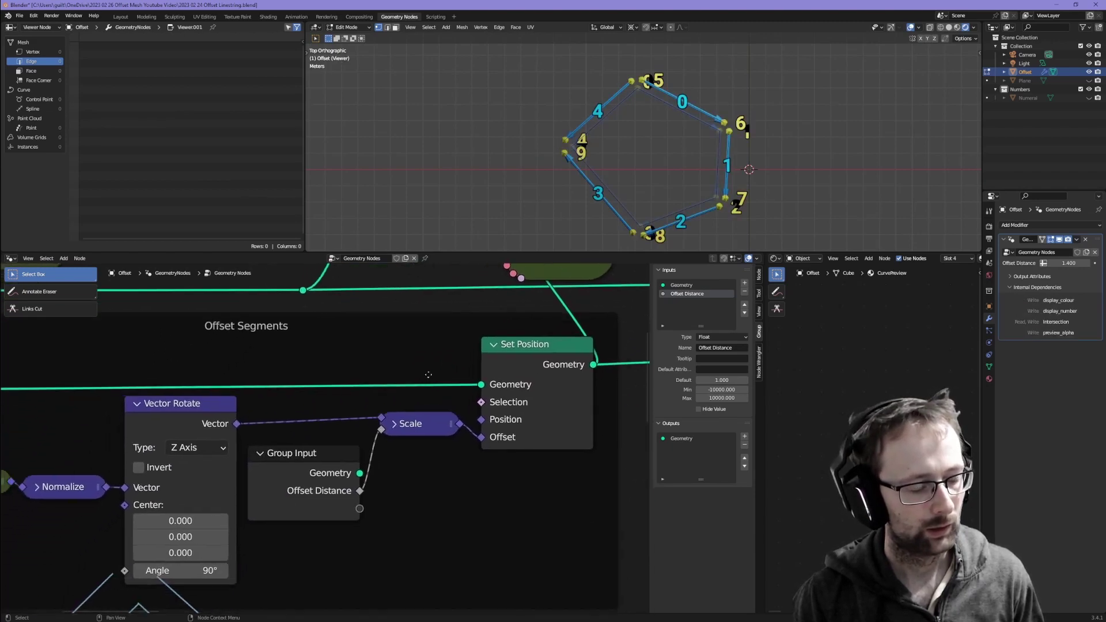
click(335, 462)
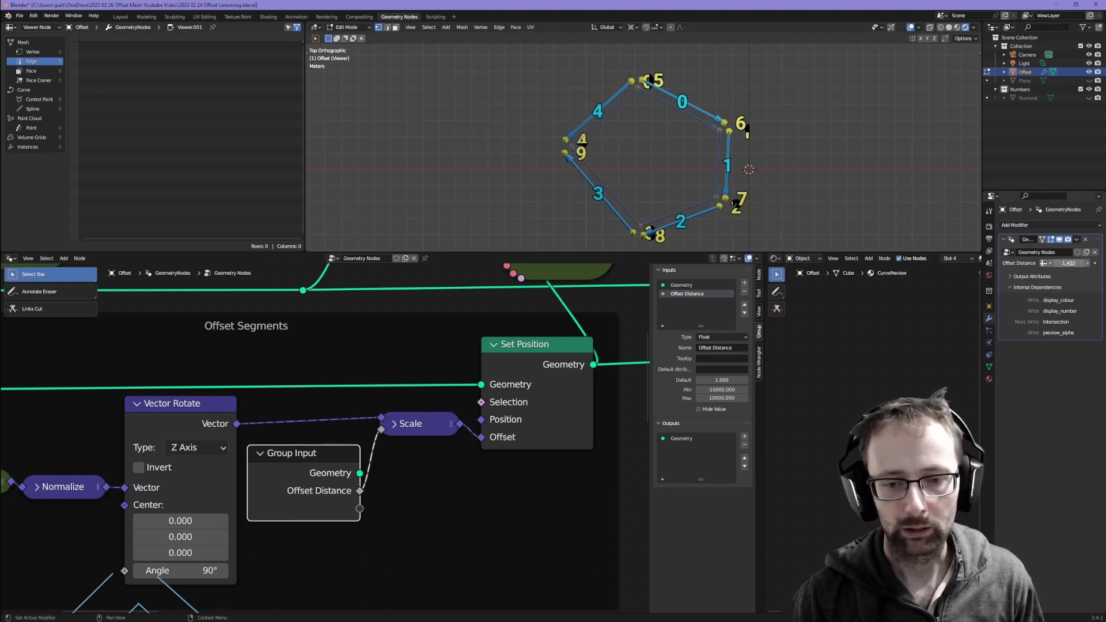
drag(1069, 263, 1094, 263)
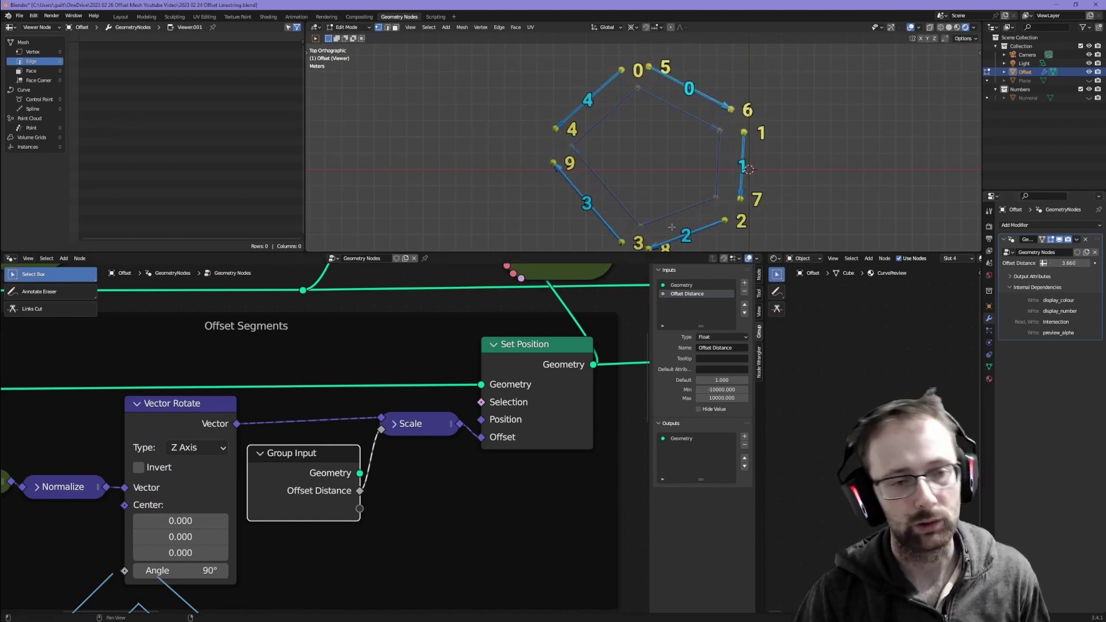
Step: Inspect the Scale and Vector Rotate nodes that produce the offset vector for Set Position
middle_drag(363, 417, 428, 437)
click(222, 480)
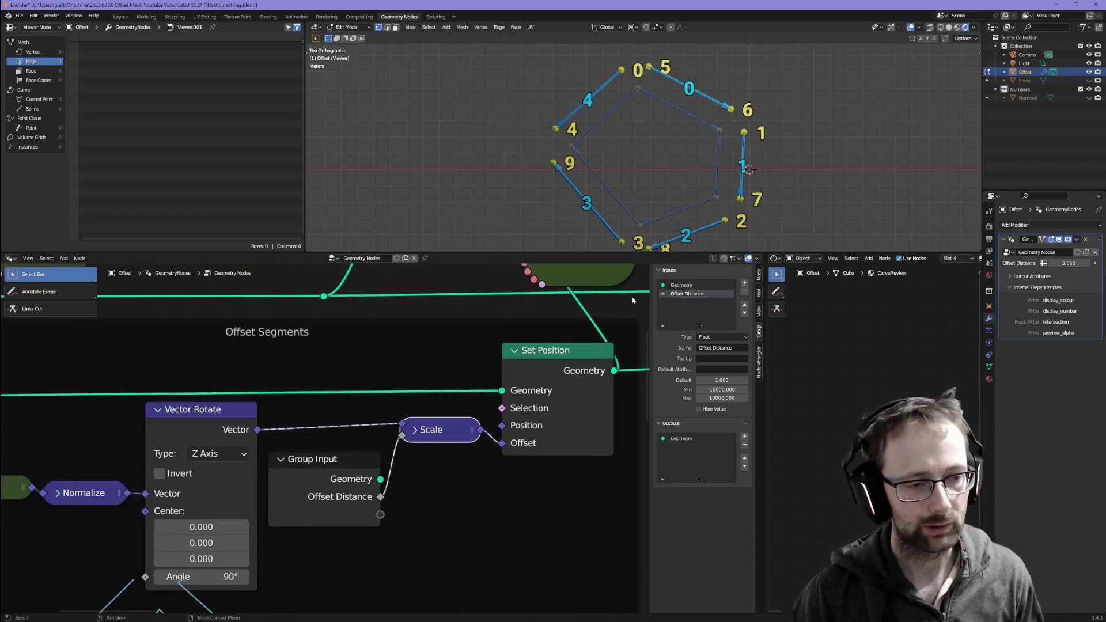
Step: Set the modifier's Offset Distance to 3.060
middle_drag(607, 365, 544, 412)
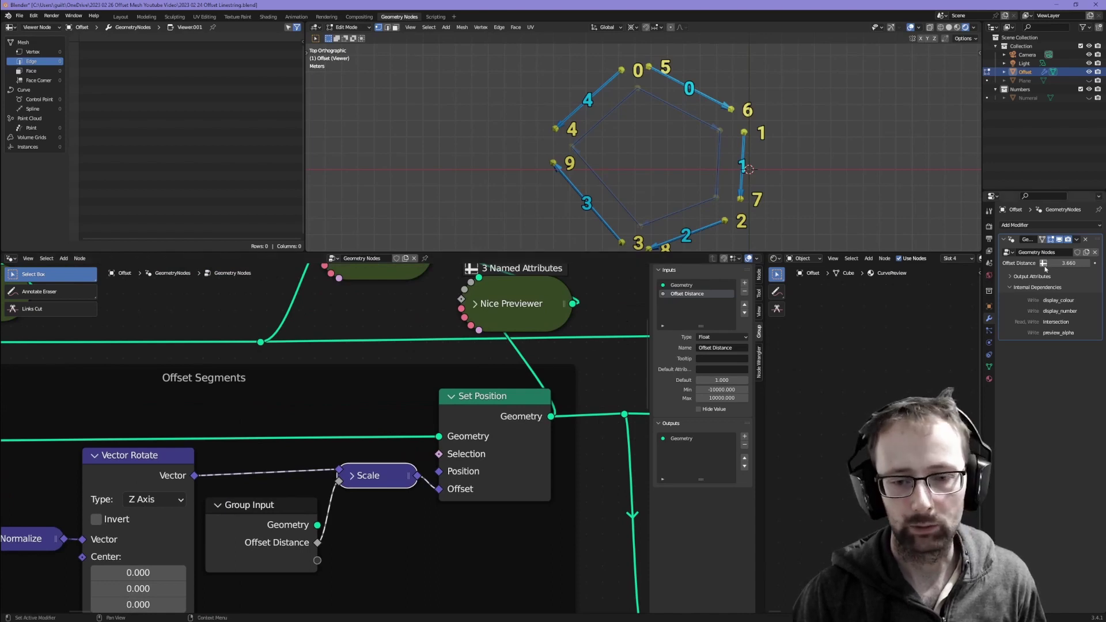
mouse_move(1063, 263)
mouse_down()
mouse_move(1025, 262)
mouse_move(1057, 262)
mouse_up()
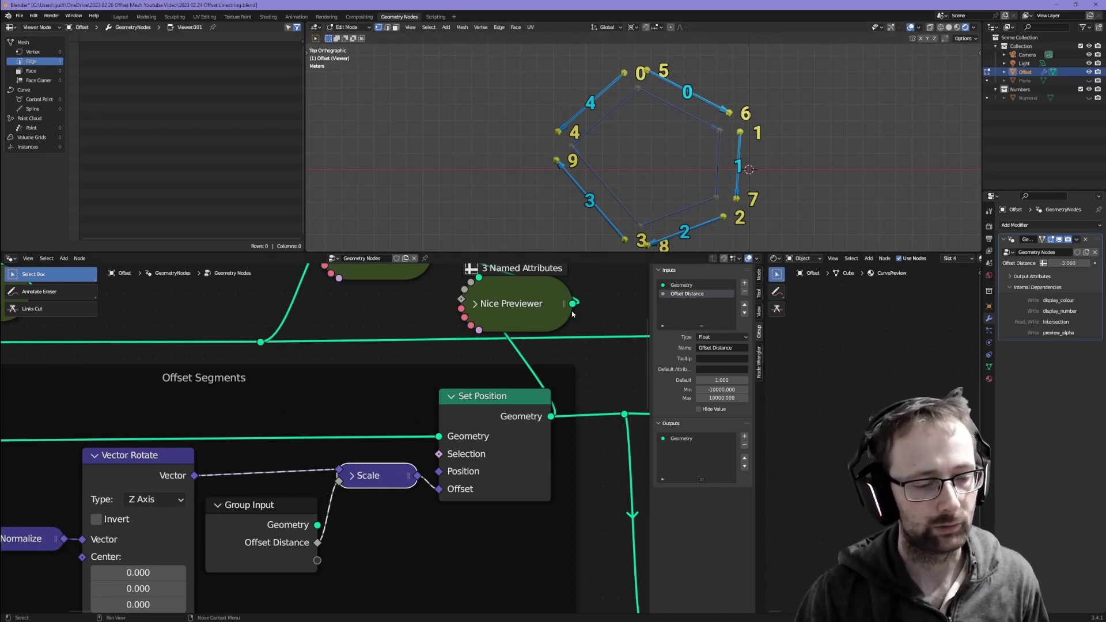
Step: Activate the collapsed Viewer above the Rebuild Mesh frame's first Join Geometry to preview the intersection points with the offset segments
middle_drag(593, 303, 407, 355)
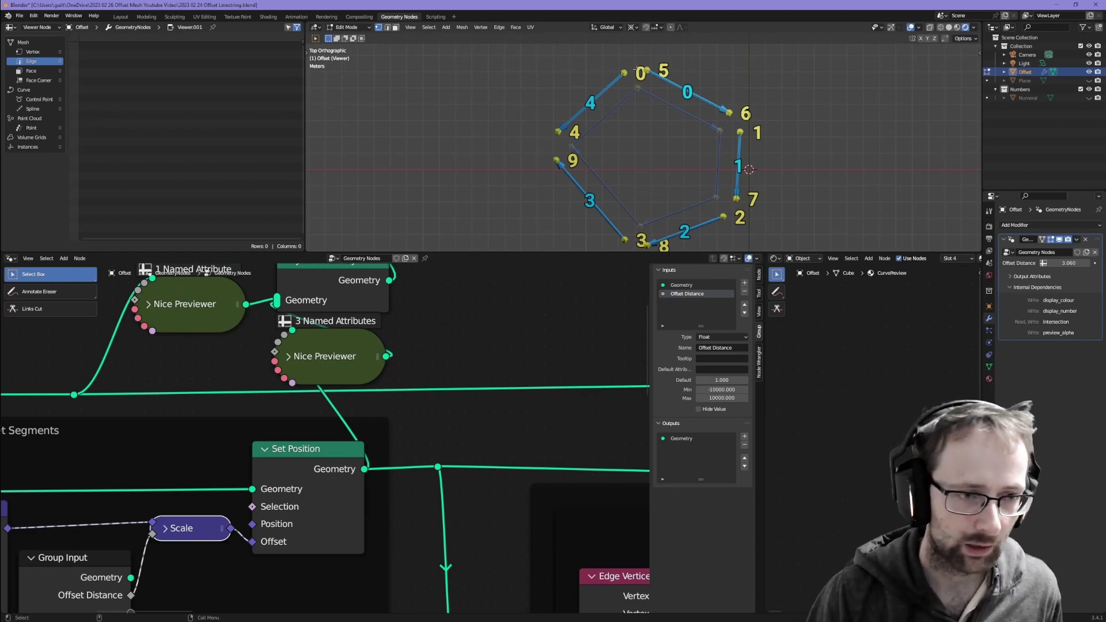
scroll(385, 395, down, 3)
middle_drag(496, 374, 252, 374)
middle_drag(398, 364, 138, 356)
middle_drag(478, 343, 179, 374)
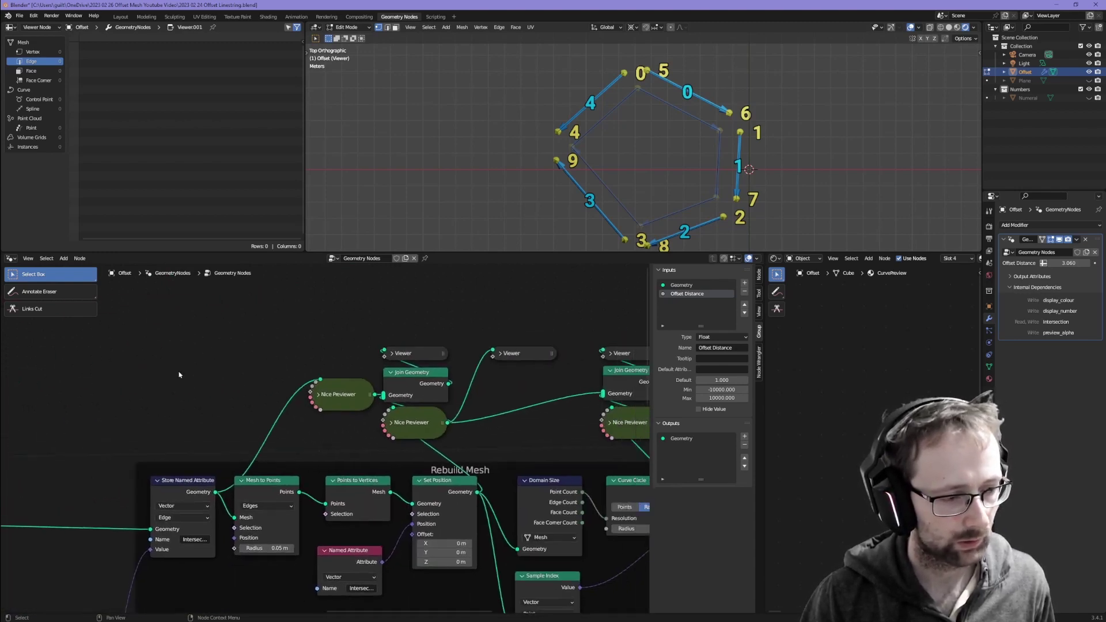
click(410, 354)
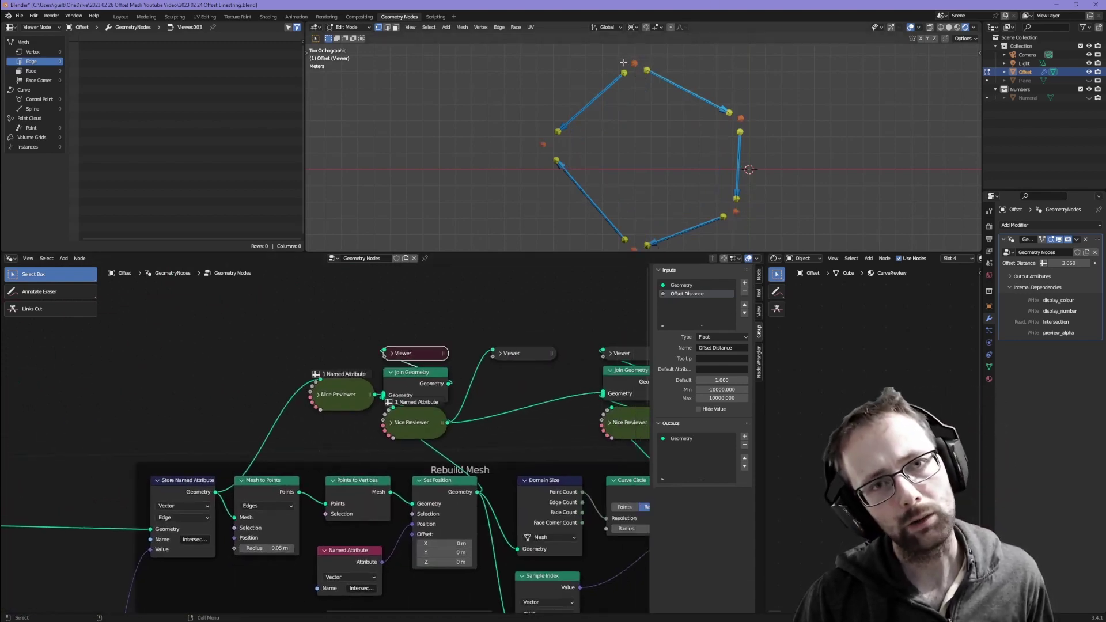
scroll(467, 147, up, 3)
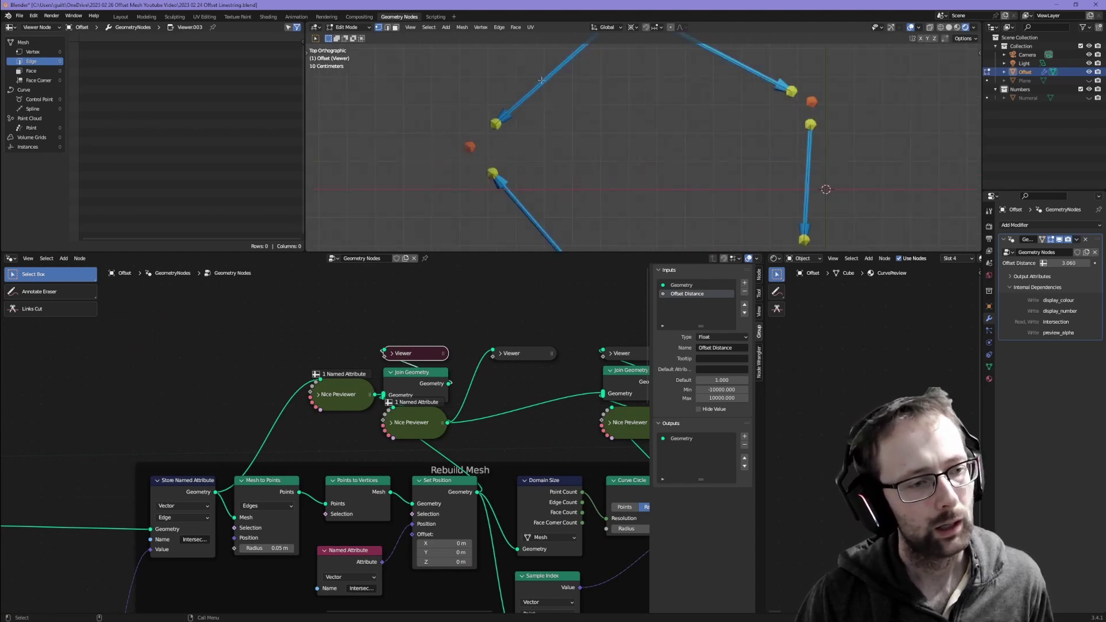
scroll(502, 192, down, 4)
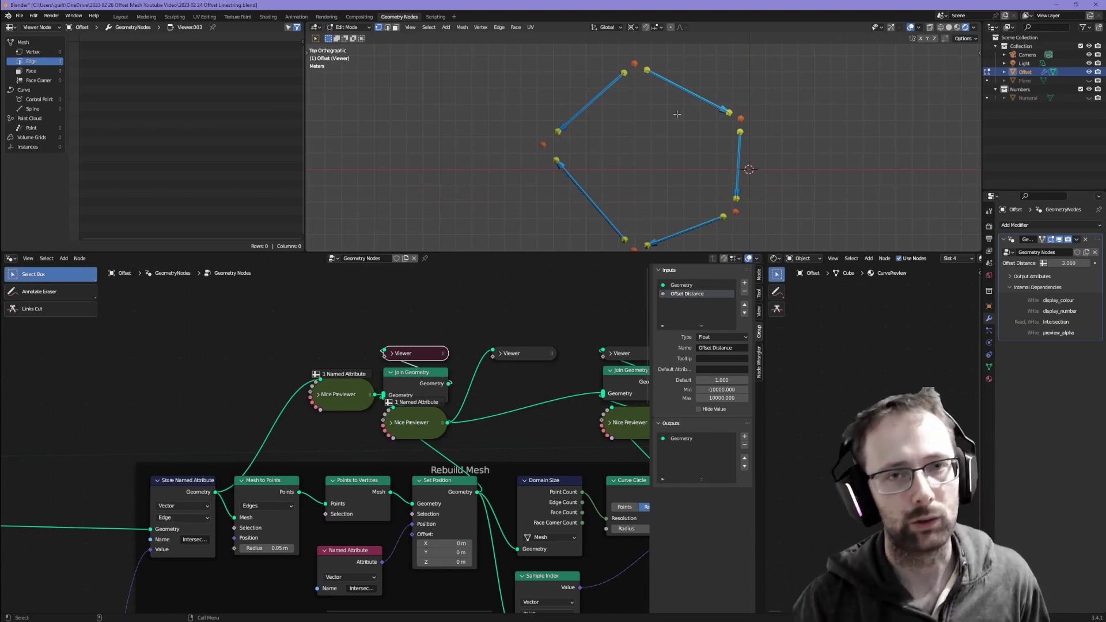
Step: Examine the AC, AB, CD, t1 and Intersection Point frames alongside the annotated line-crossing sketch
middle_drag(232, 414, 477, 368)
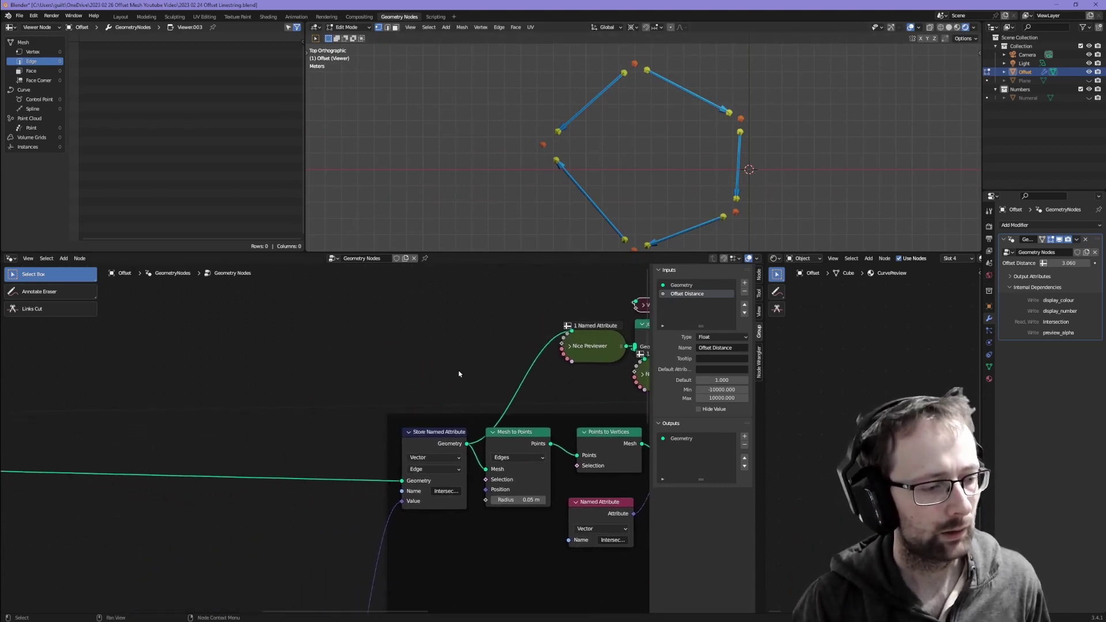
mouse_move(243, 447)
middle_down()
mouse_move(621, 293)
mouse_move(406, 403)
middle_up()
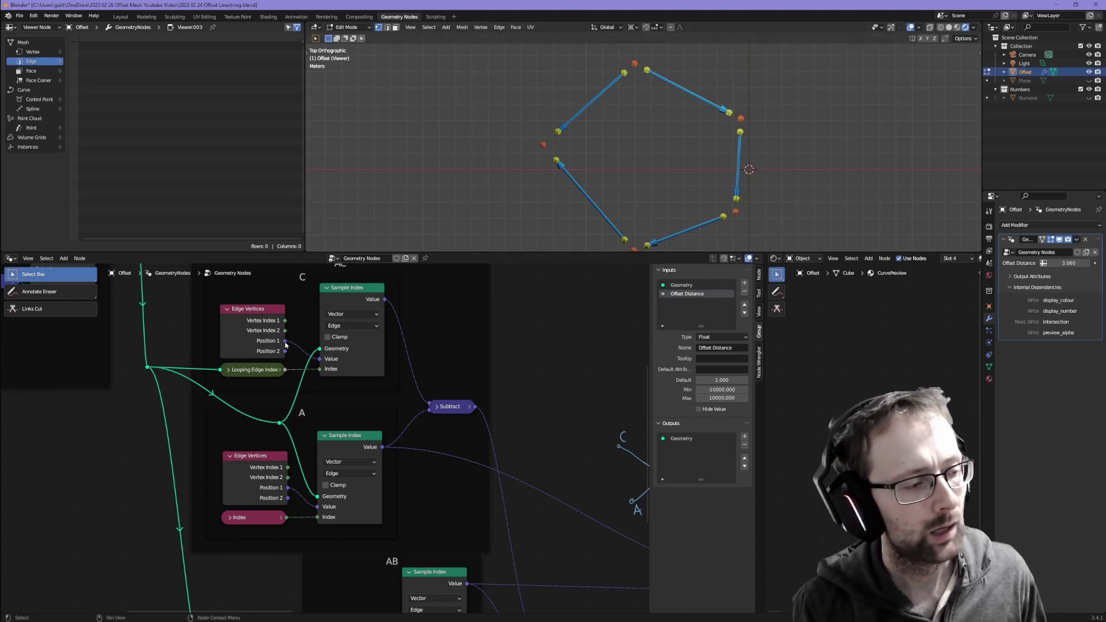
scroll(285, 345, down, 5)
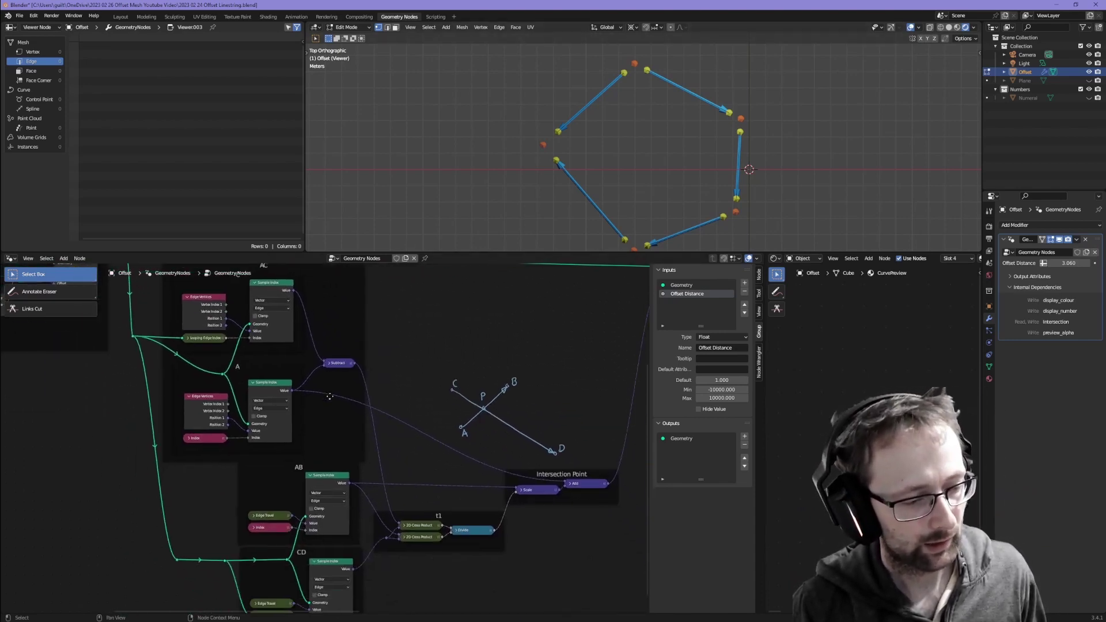
scroll(329, 396, up, 4)
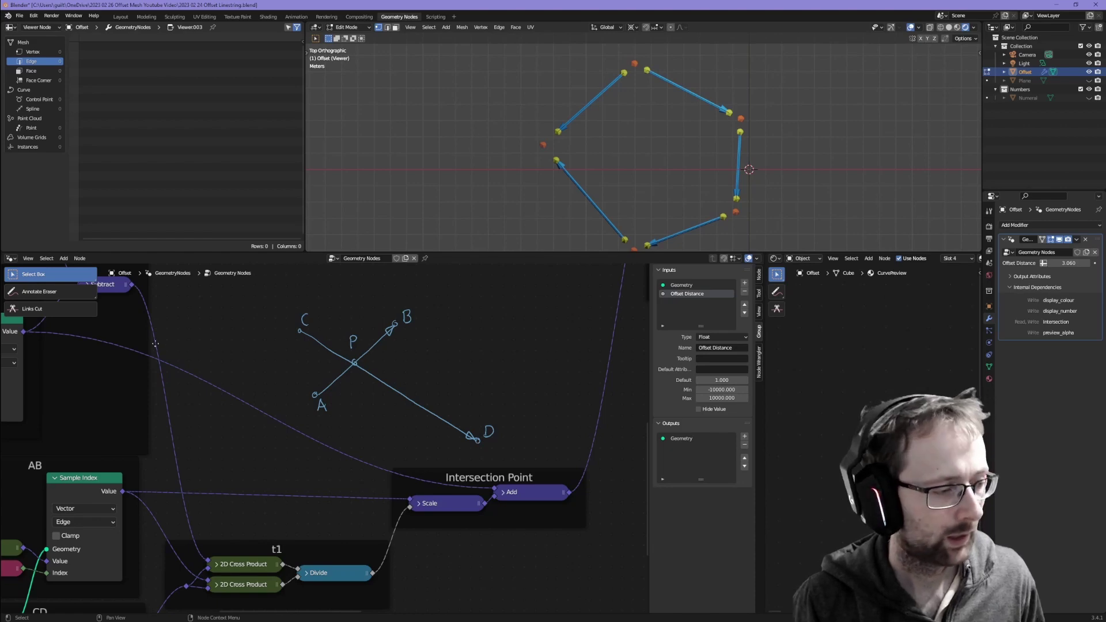
middle_drag(363, 344, 649, 416)
scroll(355, 376, down, 5)
middle_drag(235, 342, 477, 360)
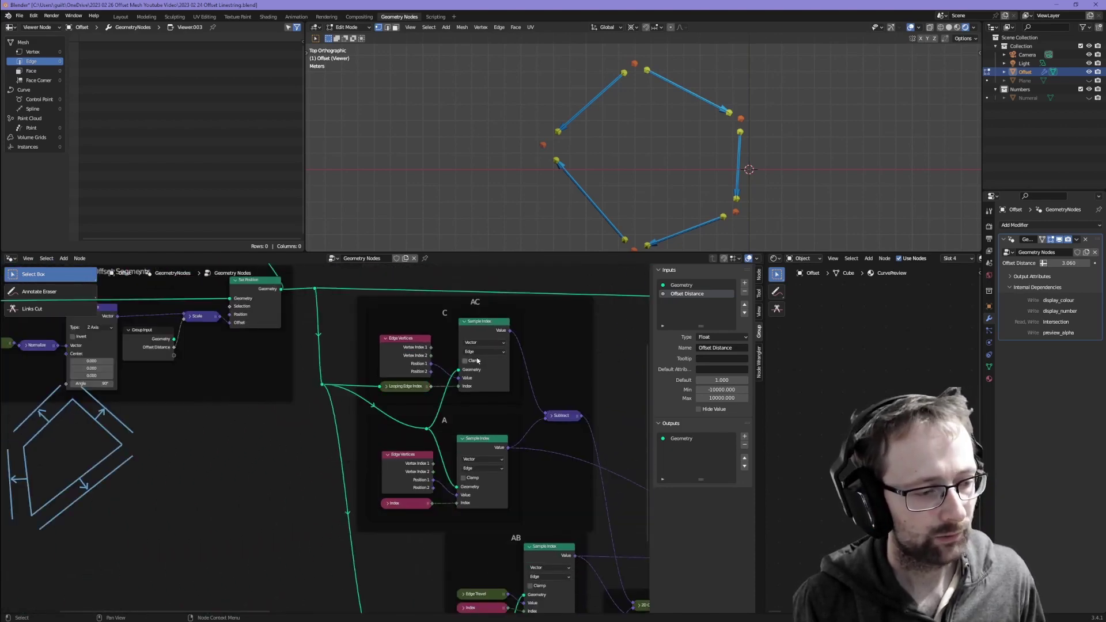
mouse_move(553, 573)
middle_down()
mouse_move(456, 425)
mouse_move(395, 383)
mouse_move(340, 443)
middle_up()
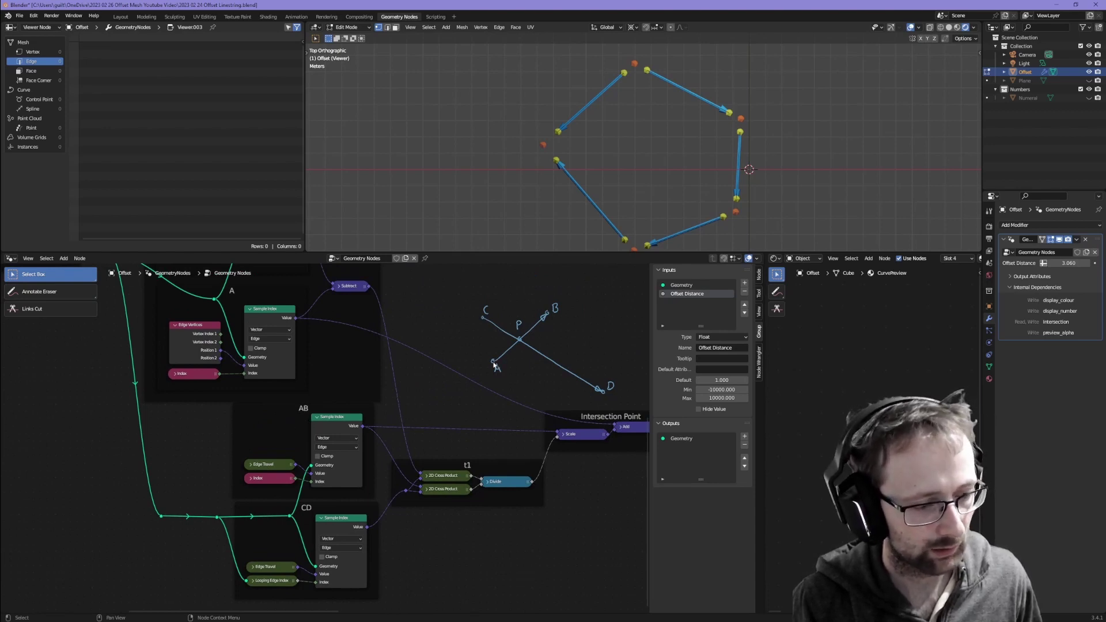
Step: Inspect the Edge Travel nodes in the AB and CD frames and the Index node that samples AB
click(271, 465)
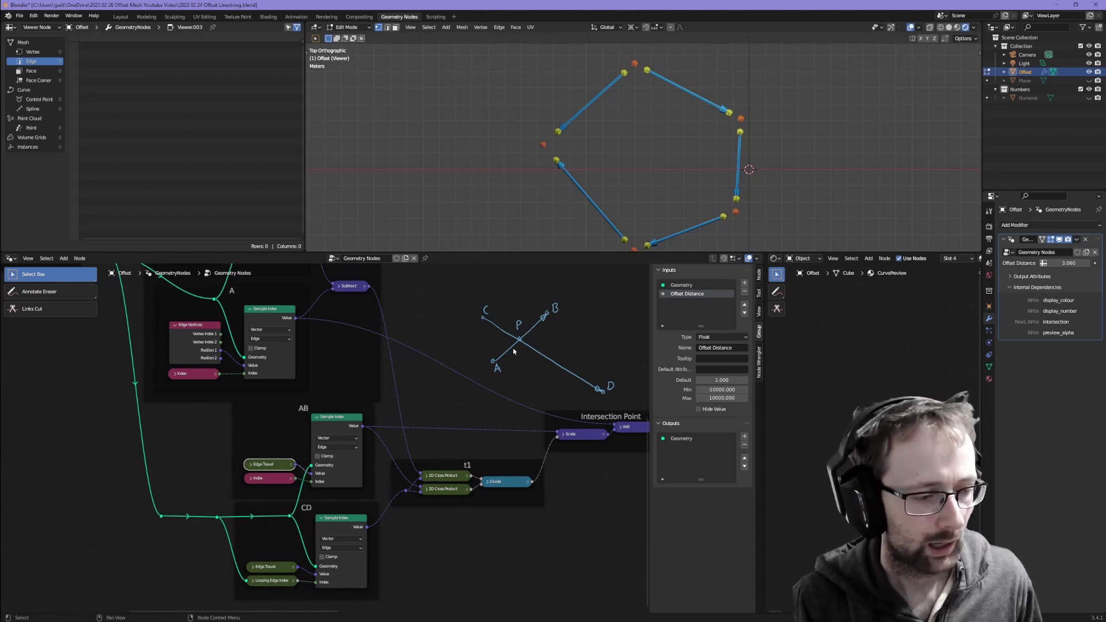
click(262, 568)
middle_drag(262, 568, 311, 443)
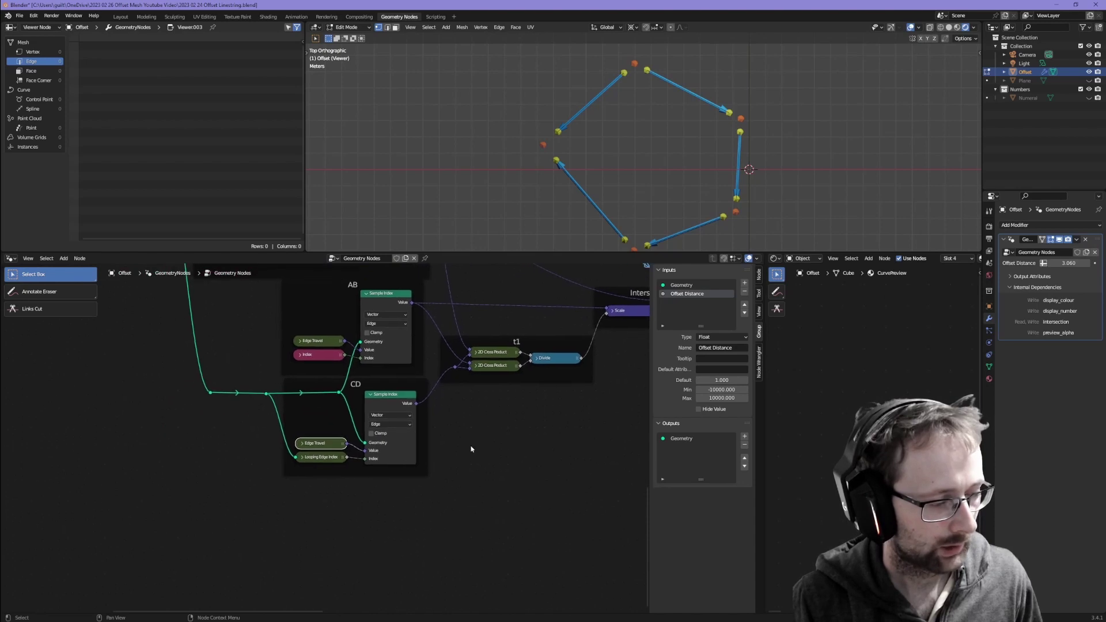
click(324, 360)
Step: Open the CD frame's Looping Edge Index group, inspect its +1, Modulo and Domain Size nodes, and return to the parent node tree
click(337, 457)
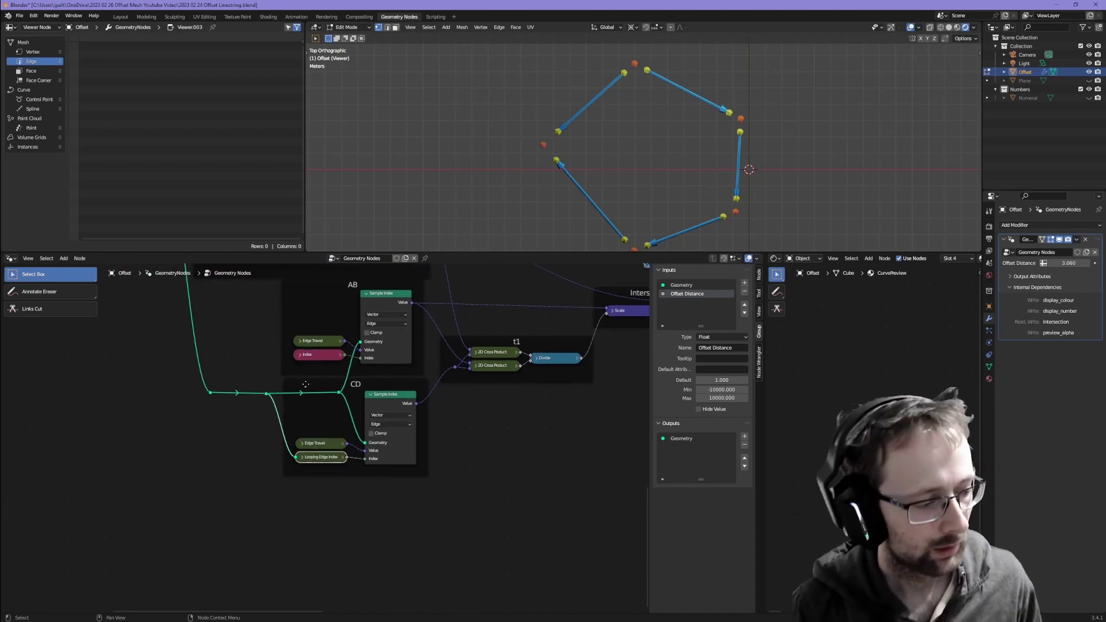
key(Tab)
scroll(357, 311, up, 3)
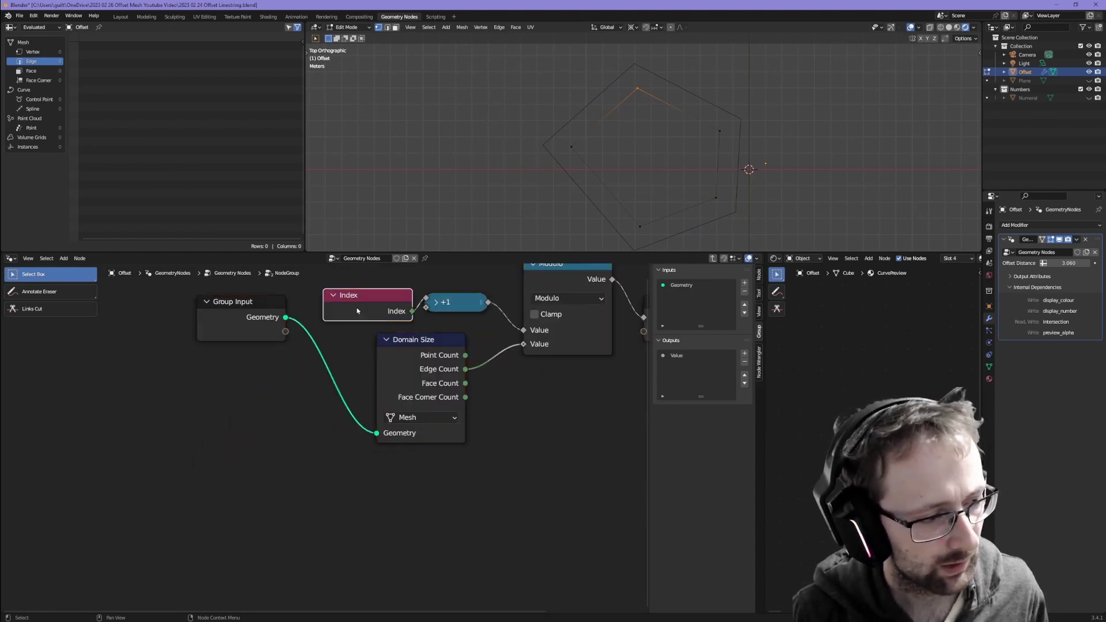
click(464, 304)
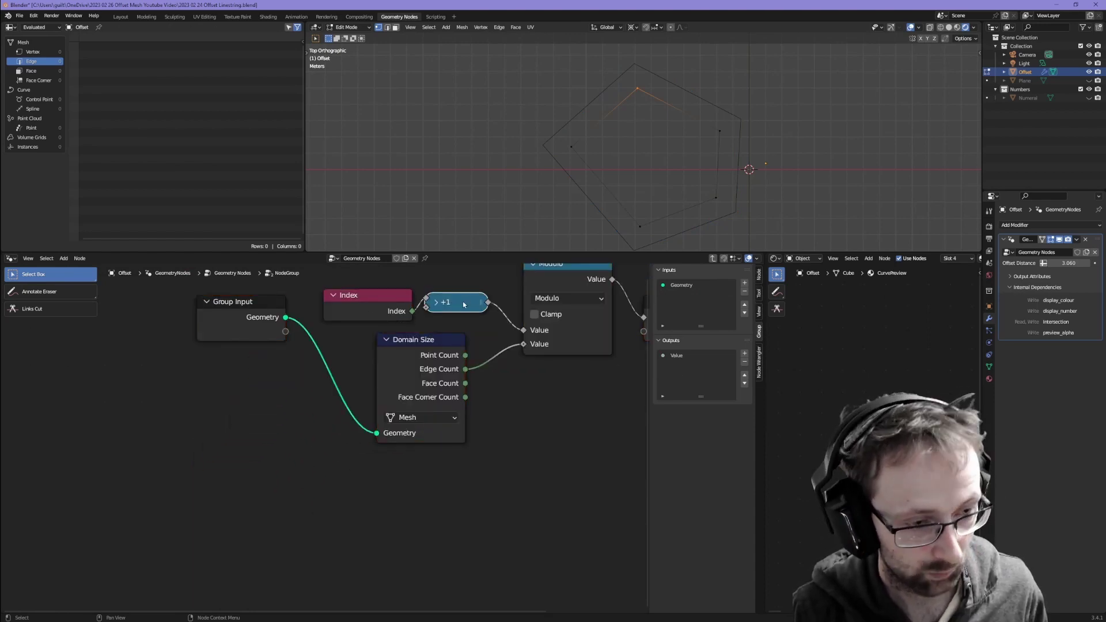
middle_drag(557, 368, 508, 457)
drag(519, 353, 510, 376)
click(374, 428)
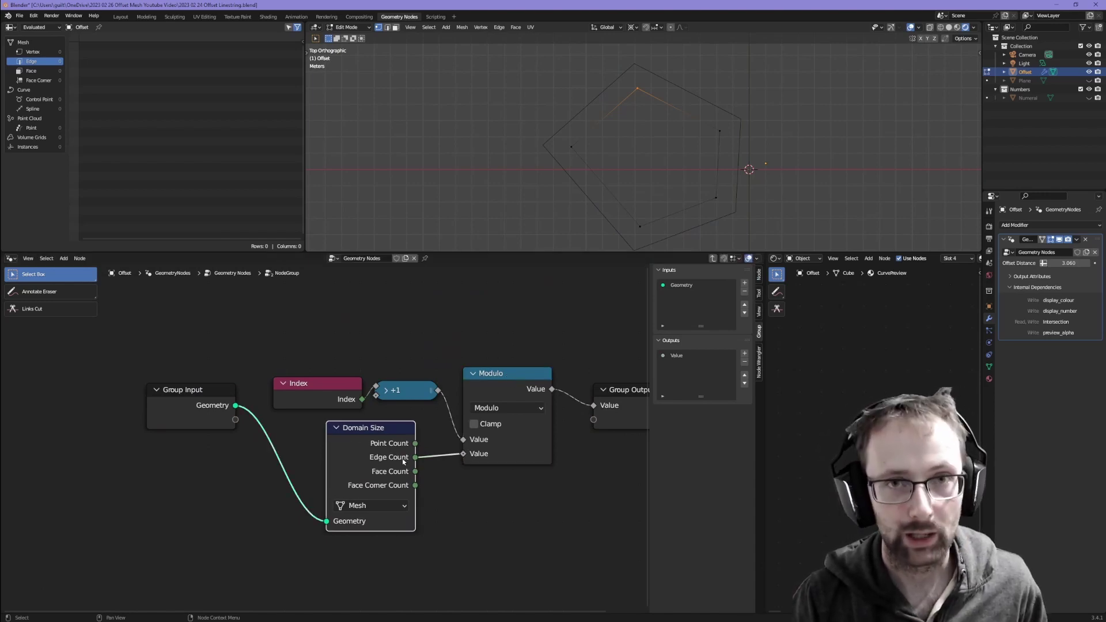
mouse_move(403, 460)
key(Tab)
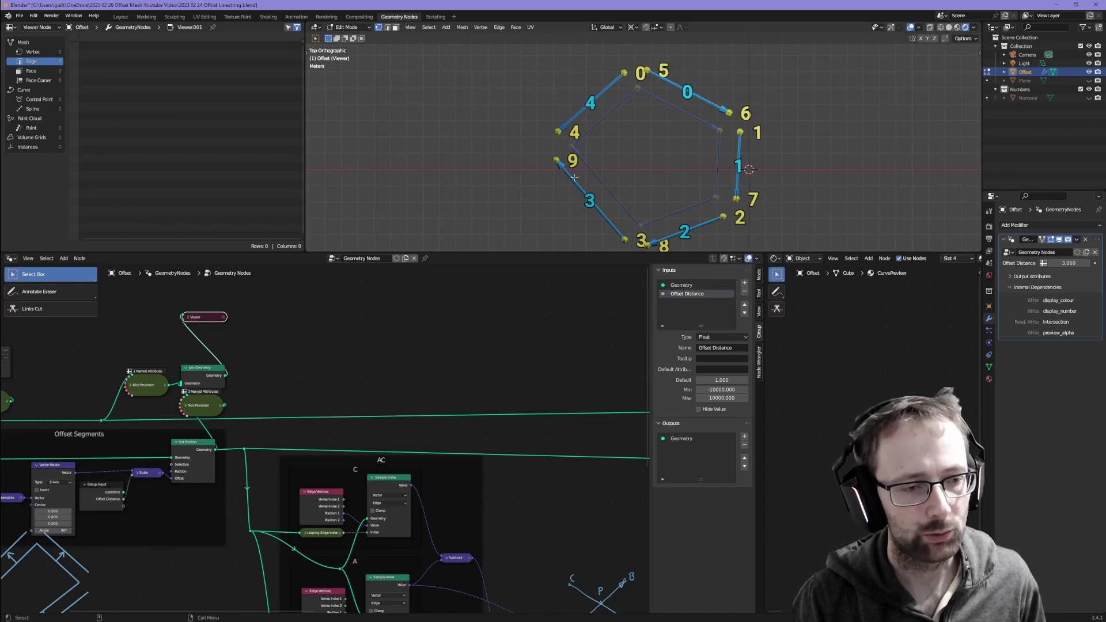
Step: Compare the Index and Looping Edge Index inputs of the AB and CD frames with the numbered offset edges in the preview
middle_drag(387, 609, 399, 509)
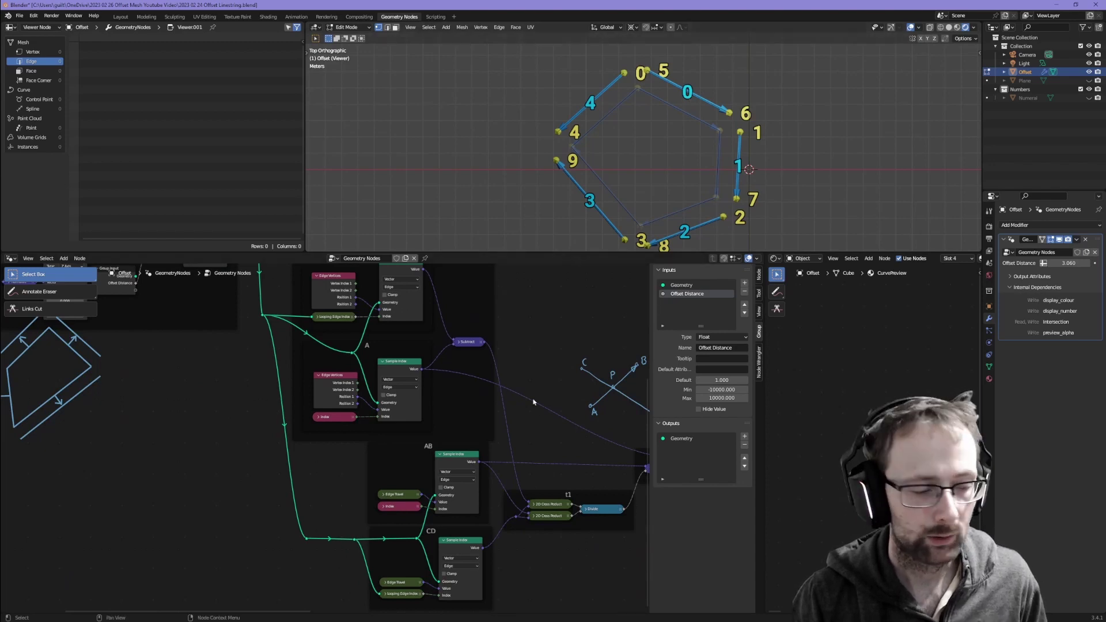
middle_drag(402, 591, 416, 447)
scroll(416, 447, up, 2)
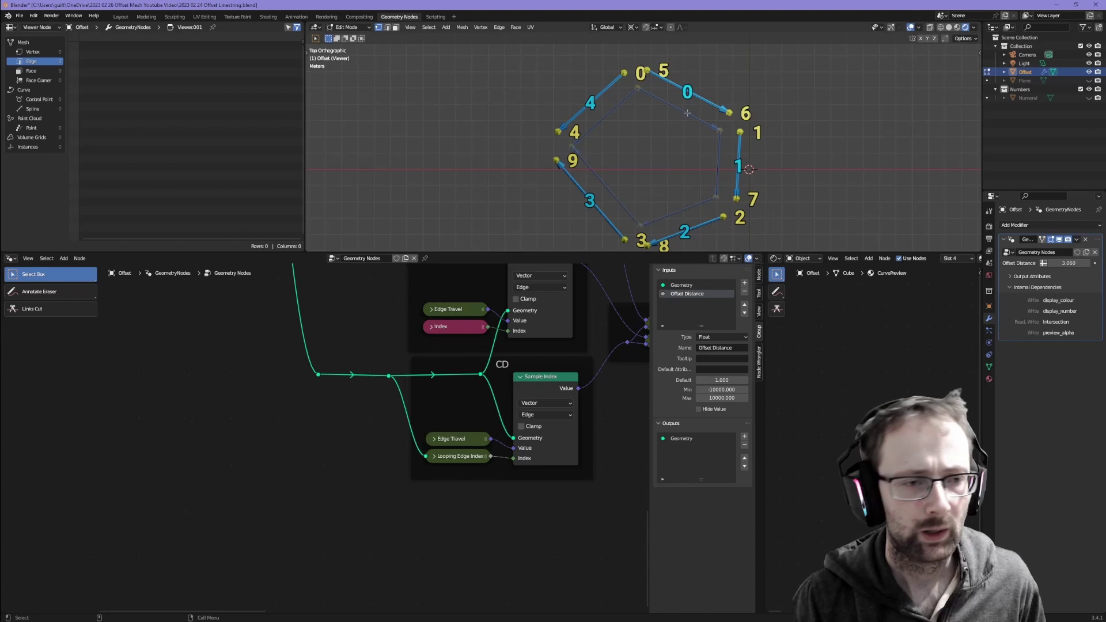
middle_drag(450, 336, 434, 383)
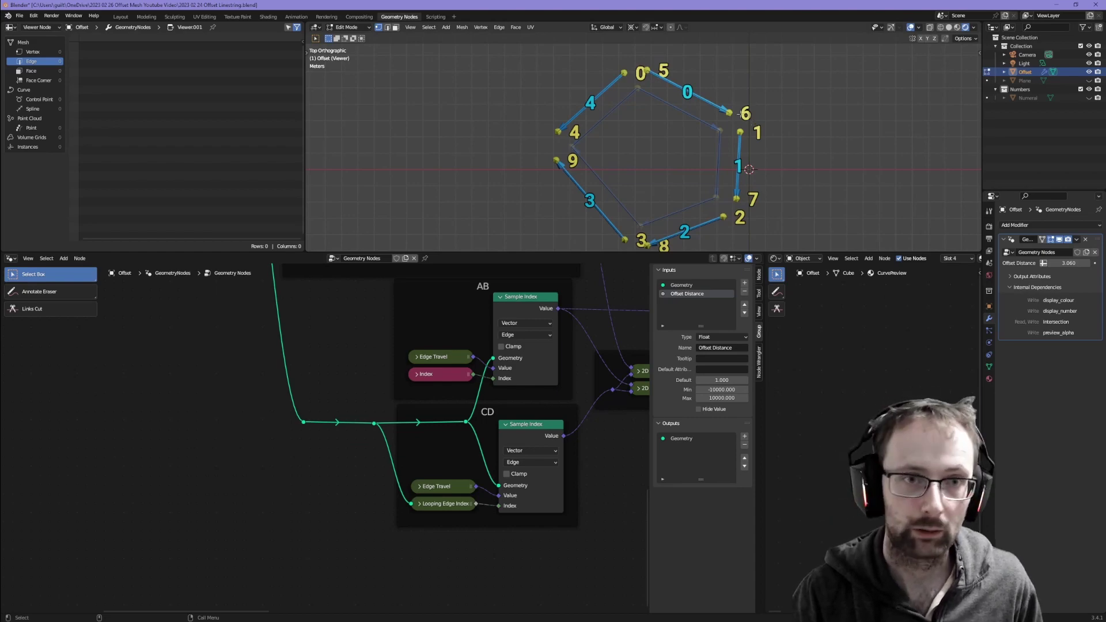
mouse_move(420, 379)
middle_down()
mouse_move(399, 341)
mouse_move(422, 399)
middle_up()
Step: Inspect the AC frame's Edge Vertices, Looping Edge Index and Index nodes that supply the start positions for C and A
click(442, 361)
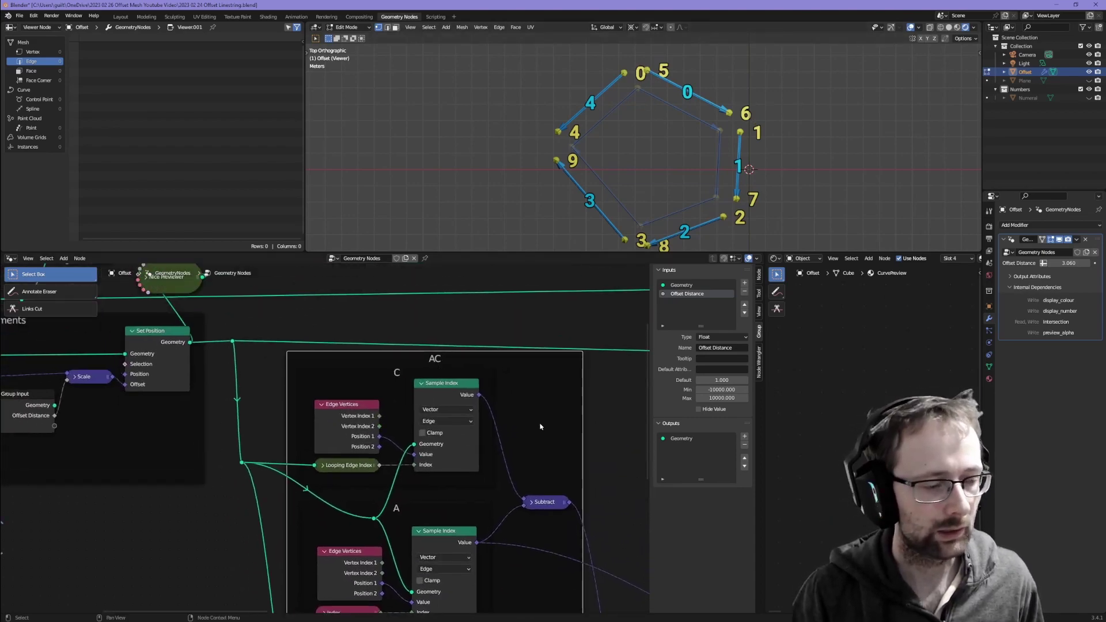
middle_drag(540, 400, 543, 351)
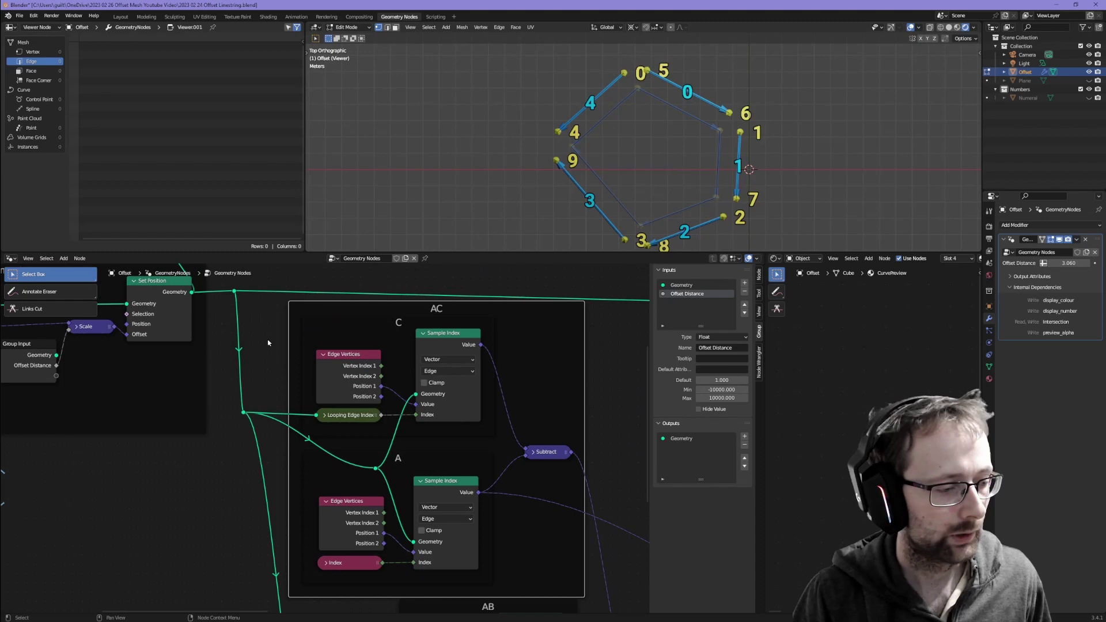
click(348, 365)
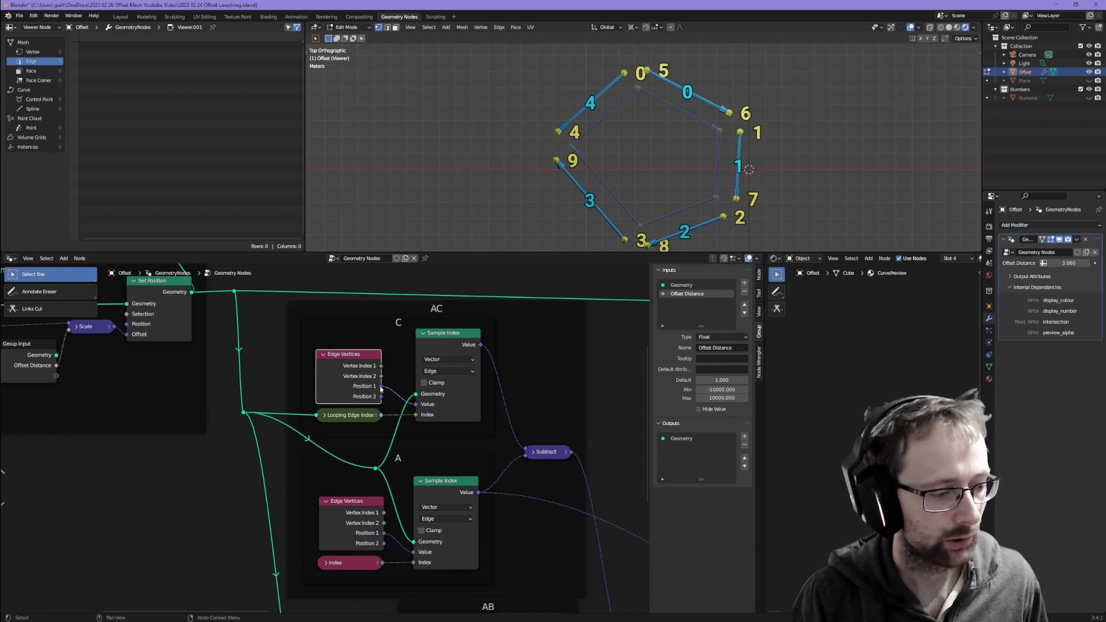
click(345, 420)
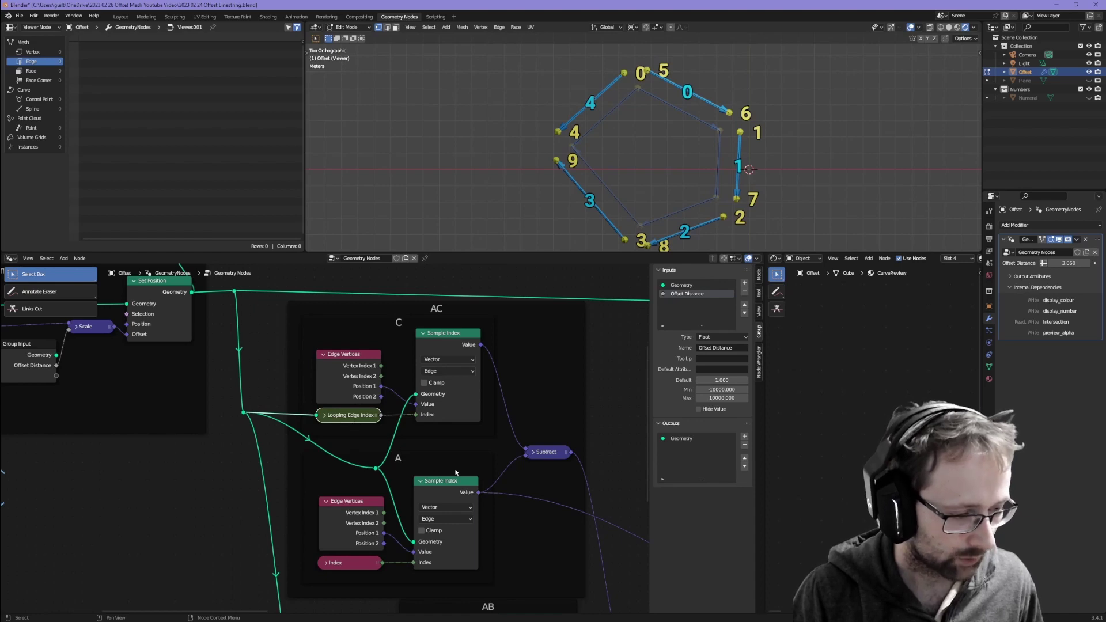
click(349, 473)
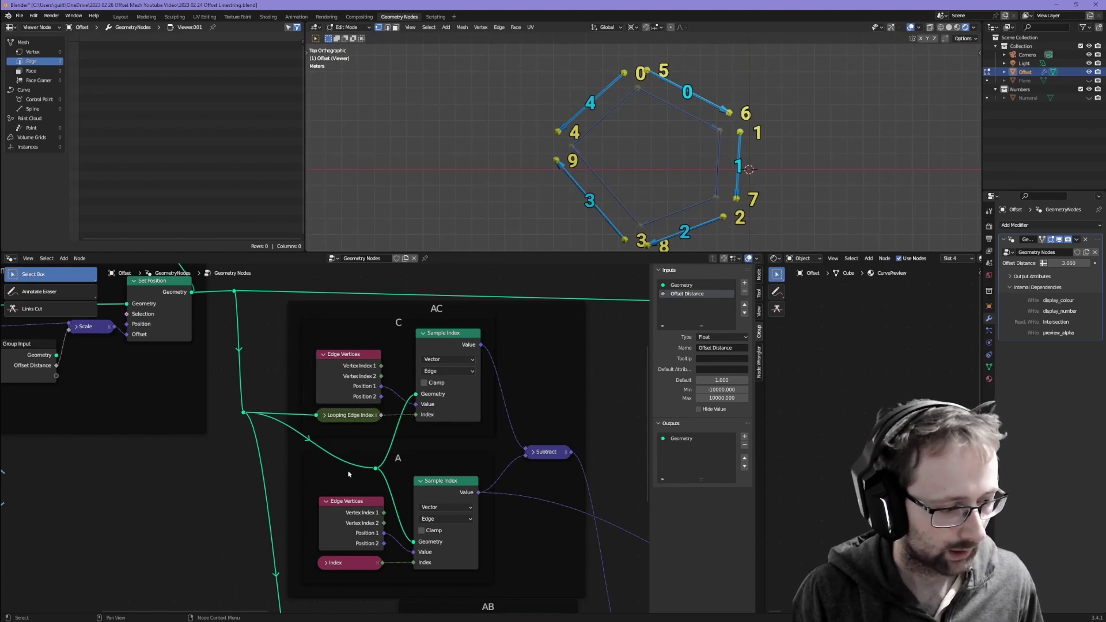
click(348, 568)
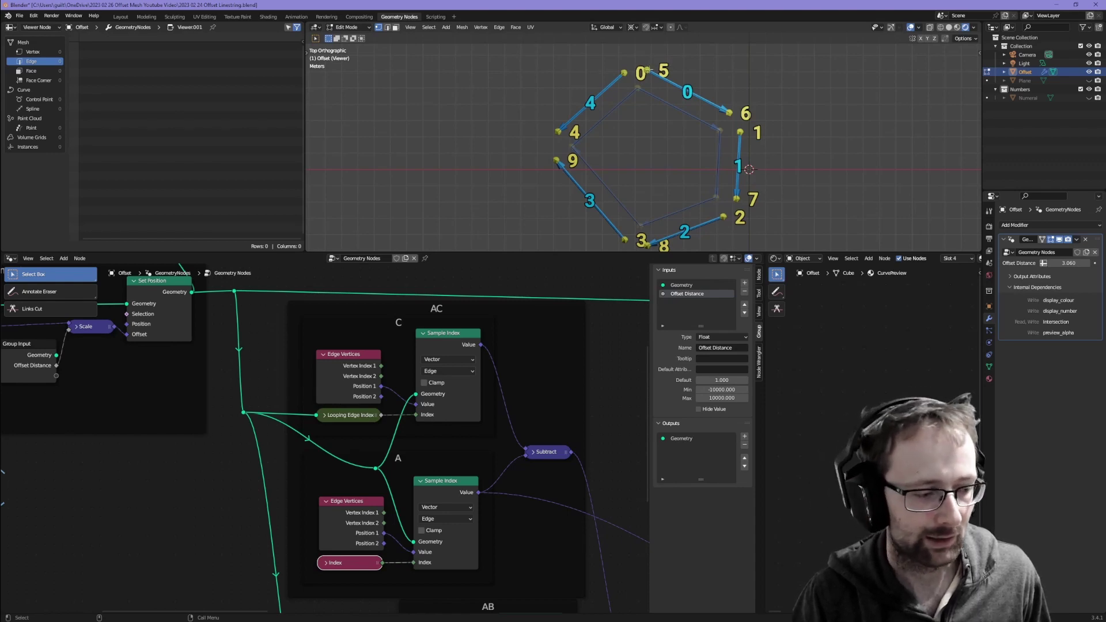
Step: Examine frames A and C and the Subtract node that combines their sampled positions into vector AC
click(408, 462)
click(455, 429)
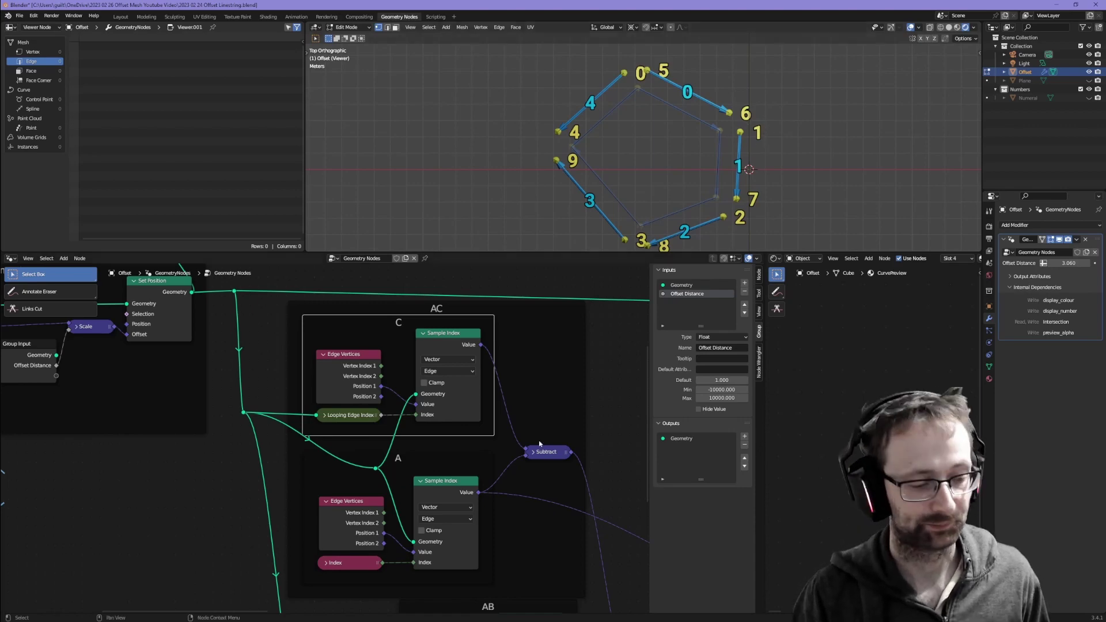
middle_drag(440, 391, 305, 353)
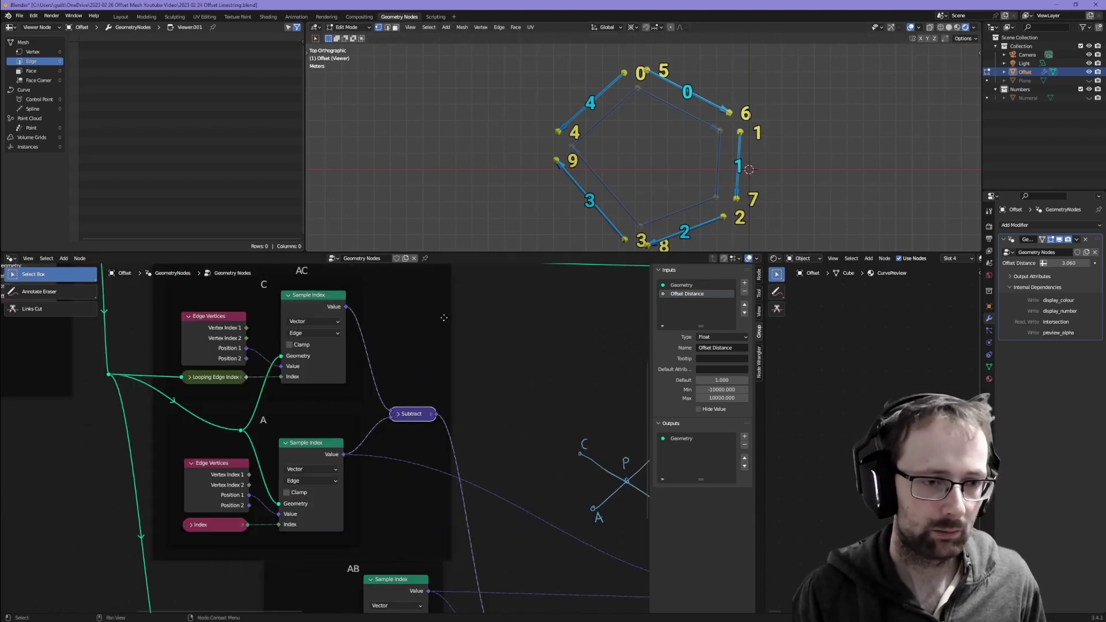
drag(471, 417, 464, 372)
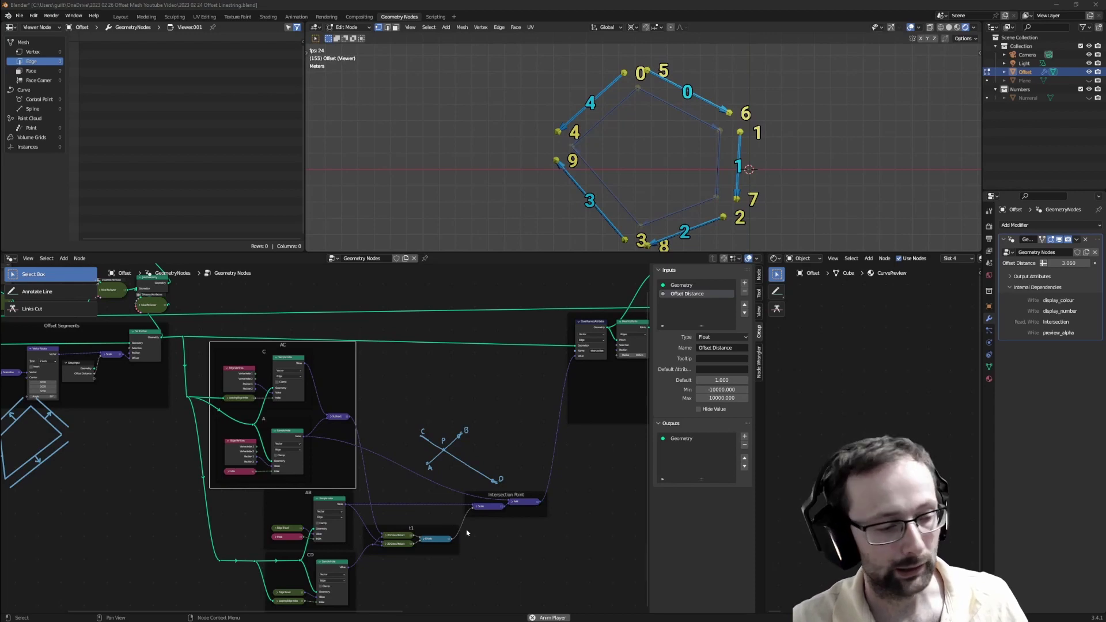
Step: Open the first 2D Cross Product group in the t1 frame to inspect its internal nodes
click(435, 531)
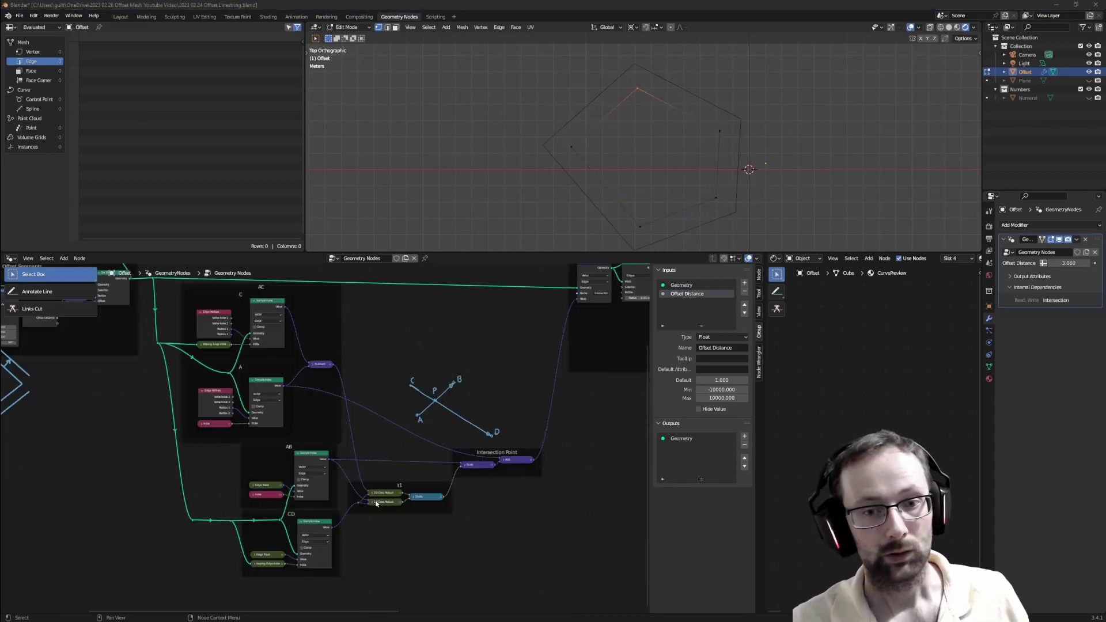
scroll(377, 521, up, 4)
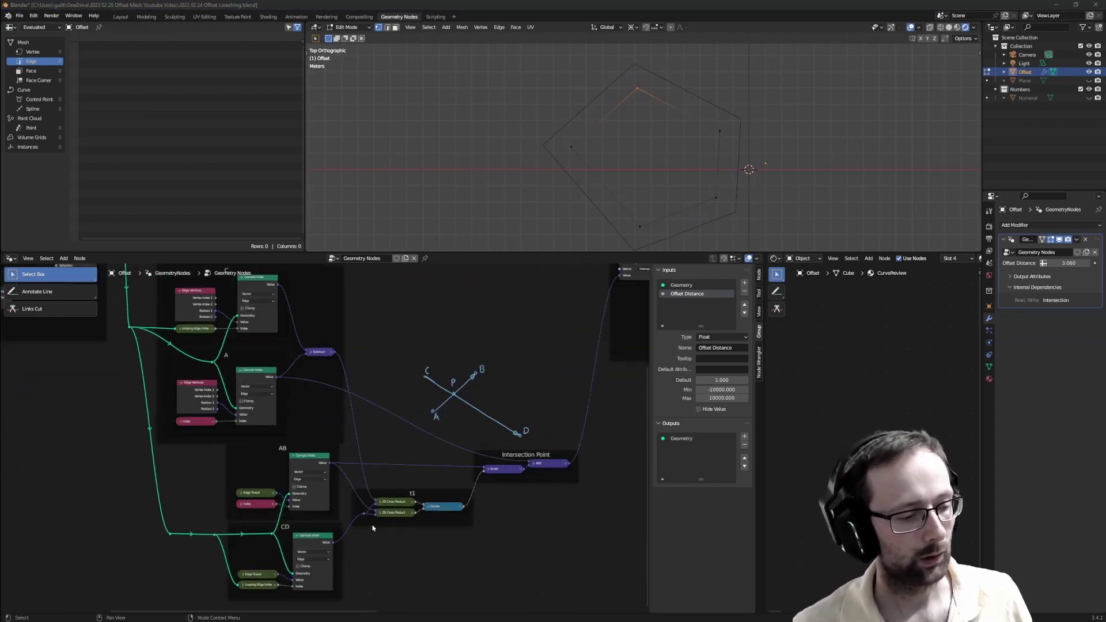
scroll(393, 417, up, 5)
middle_drag(478, 397, 427, 469)
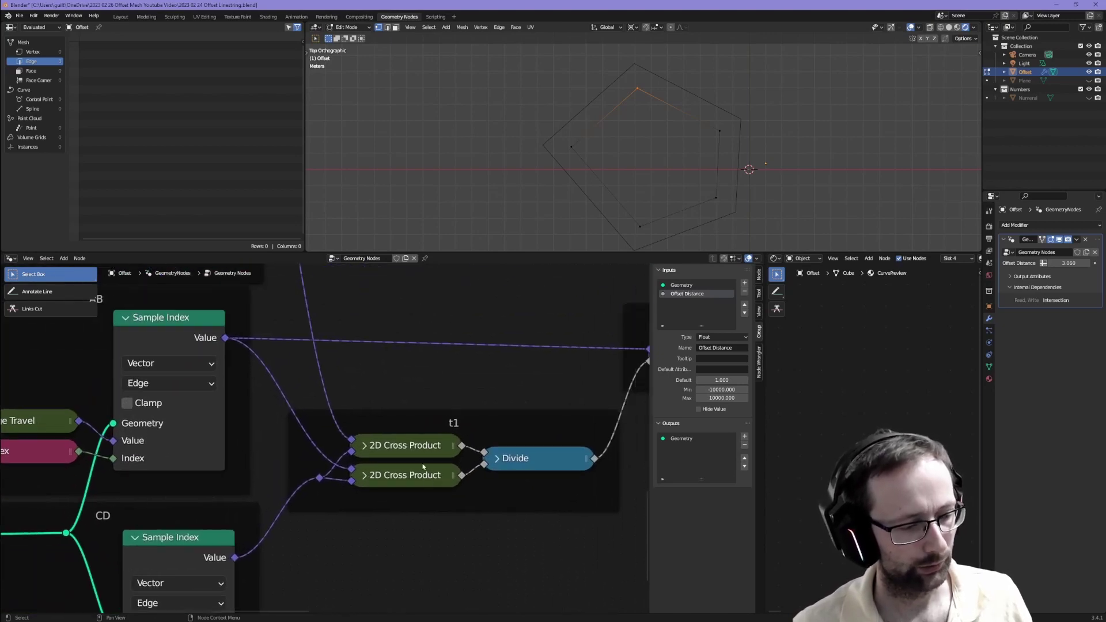
click(420, 450)
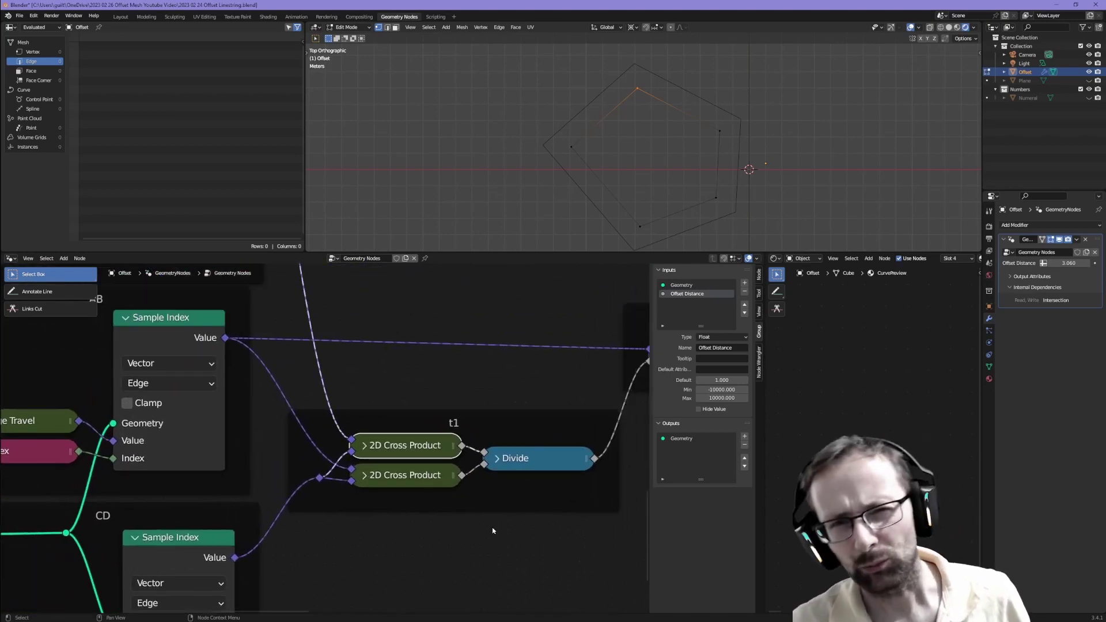
key(Tab)
middle_drag(395, 361, 336, 420)
middle_drag(399, 298, 582, 299)
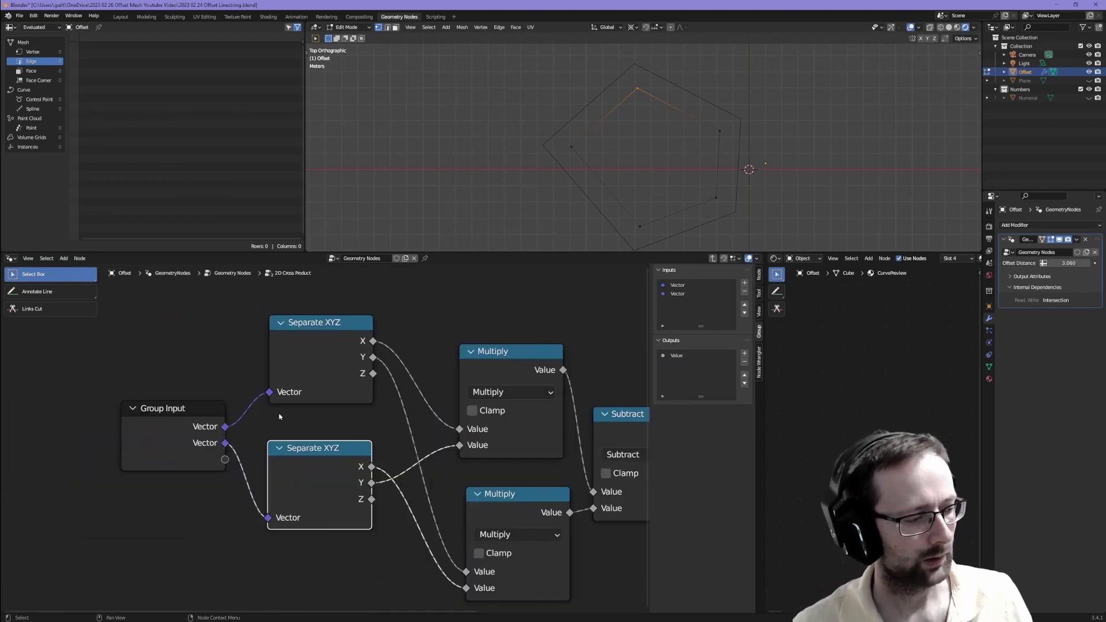
Step: Reposition the two Separate XYZ nodes and the two Multiply nodes inside the 2D Cross Product group
drag(310, 350, 310, 363)
drag(311, 468, 306, 460)
middle_drag(492, 361, 415, 354)
drag(416, 354, 432, 326)
drag(440, 487, 436, 446)
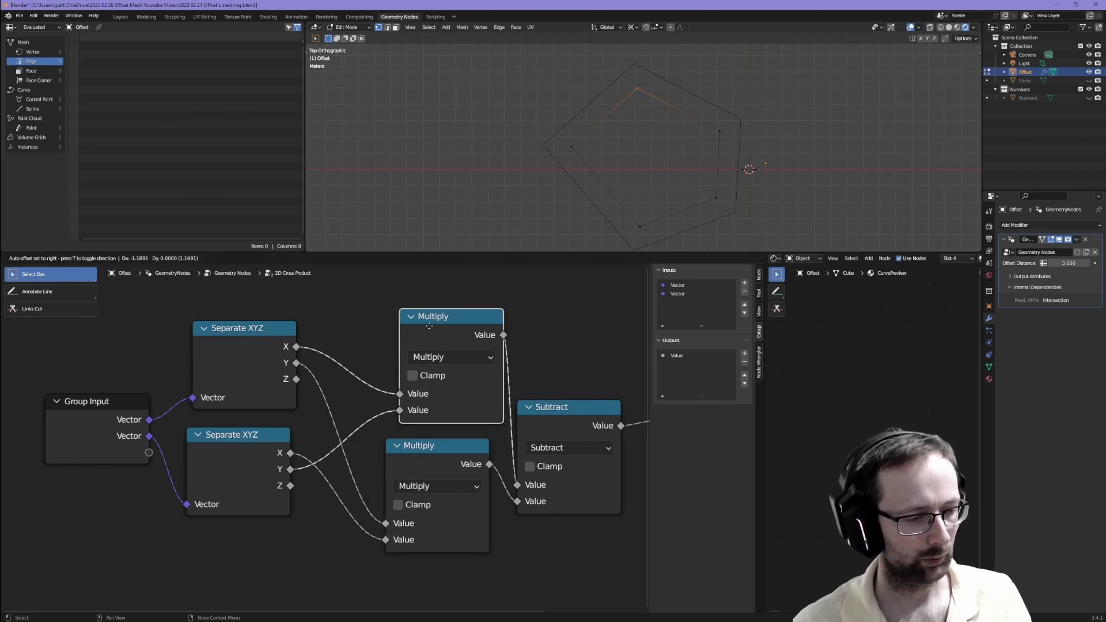
Step: Shift both Multiply nodes closer to the Separate XYZ nodes and move the Subtract node up beside them
drag(435, 327, 390, 306)
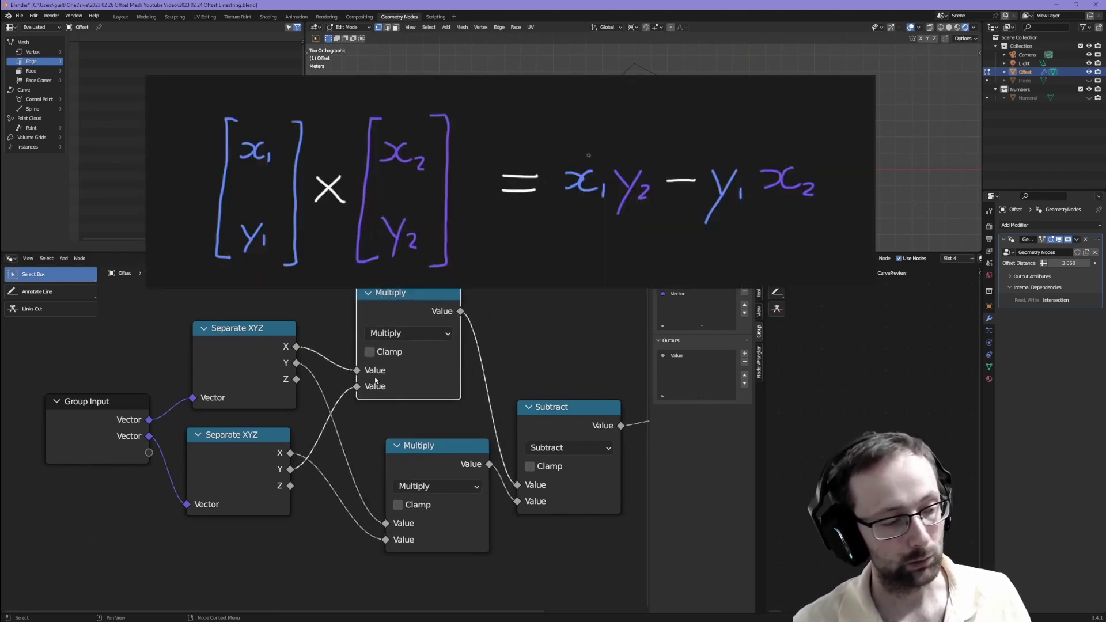
drag(438, 445, 403, 442)
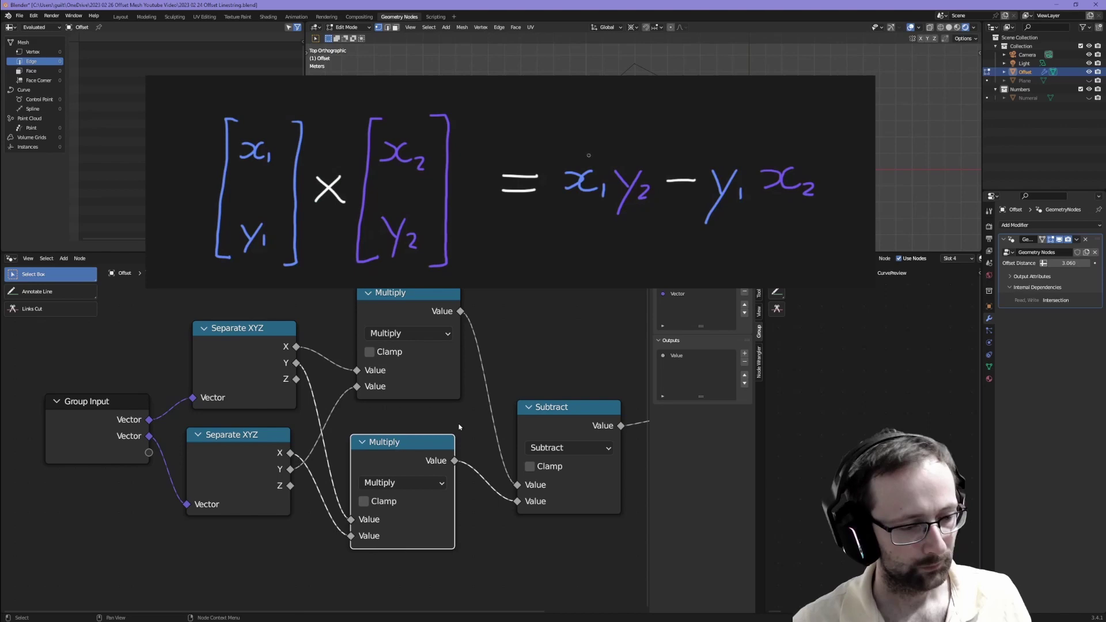
drag(546, 403, 520, 325)
middle_drag(618, 382, 457, 413)
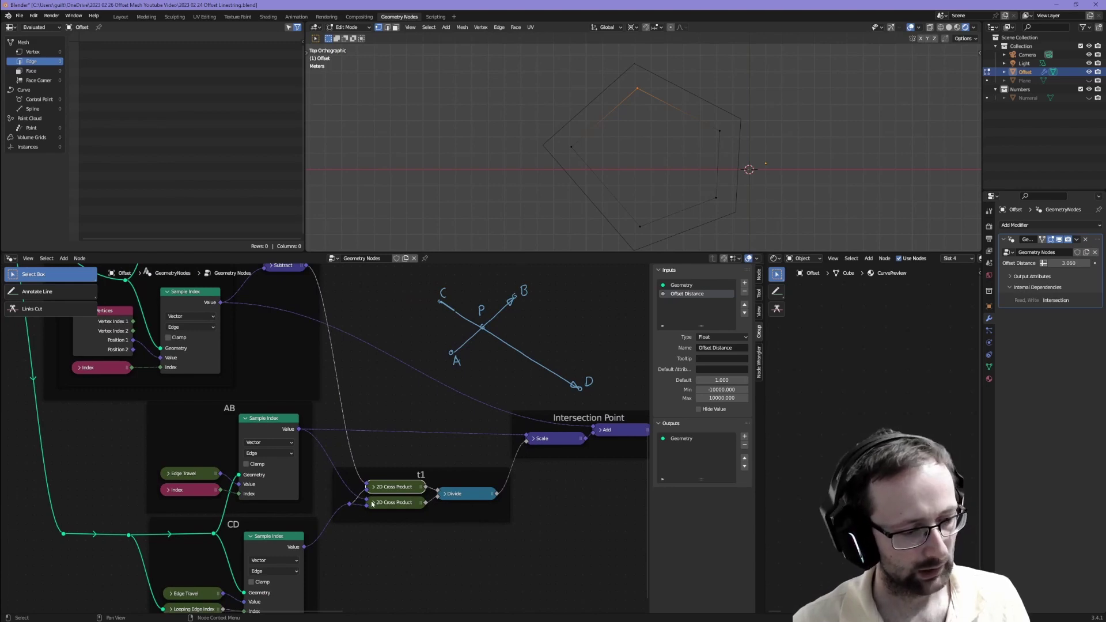
Step: Trace how frames t1, AB and A feed the Scale and Add nodes in the Intersection Point frame
scroll(372, 504, up, 3)
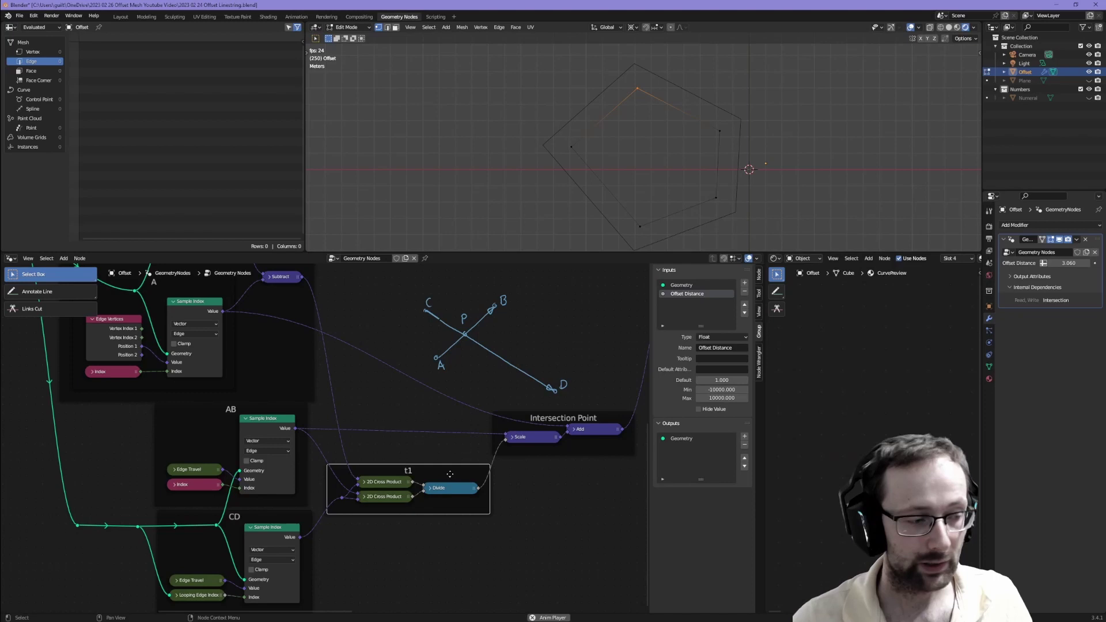
click(303, 409)
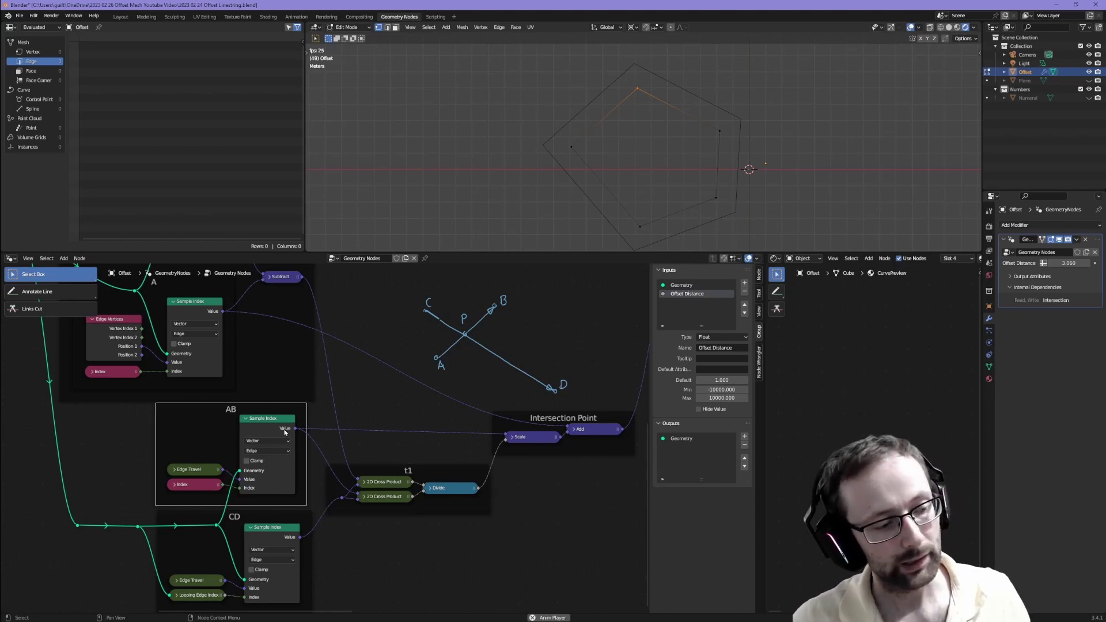
click(550, 439)
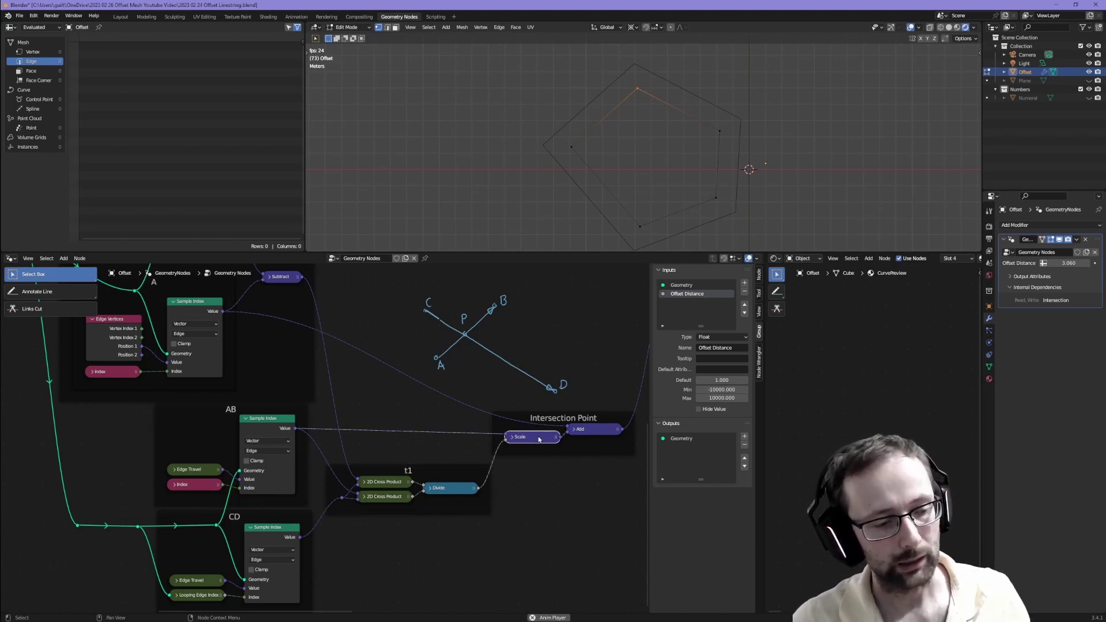
click(593, 433)
click(229, 296)
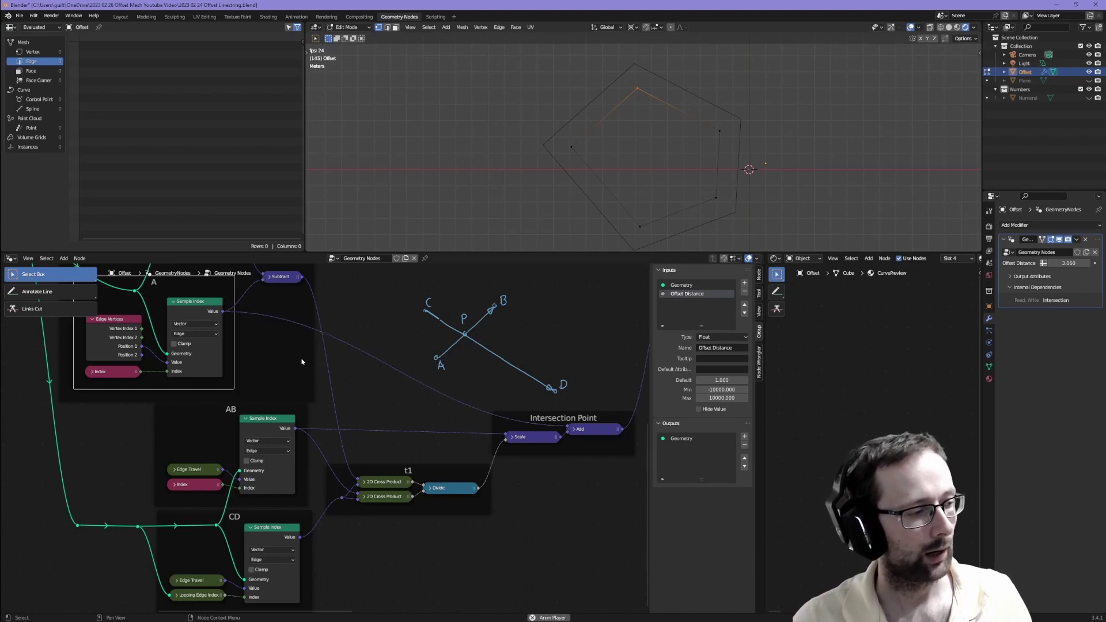
Step: Switch to the browser and show the Line Segment Intersection YouTube video with its derivation of the intersection point
middle_drag(240, 308, 157, 357)
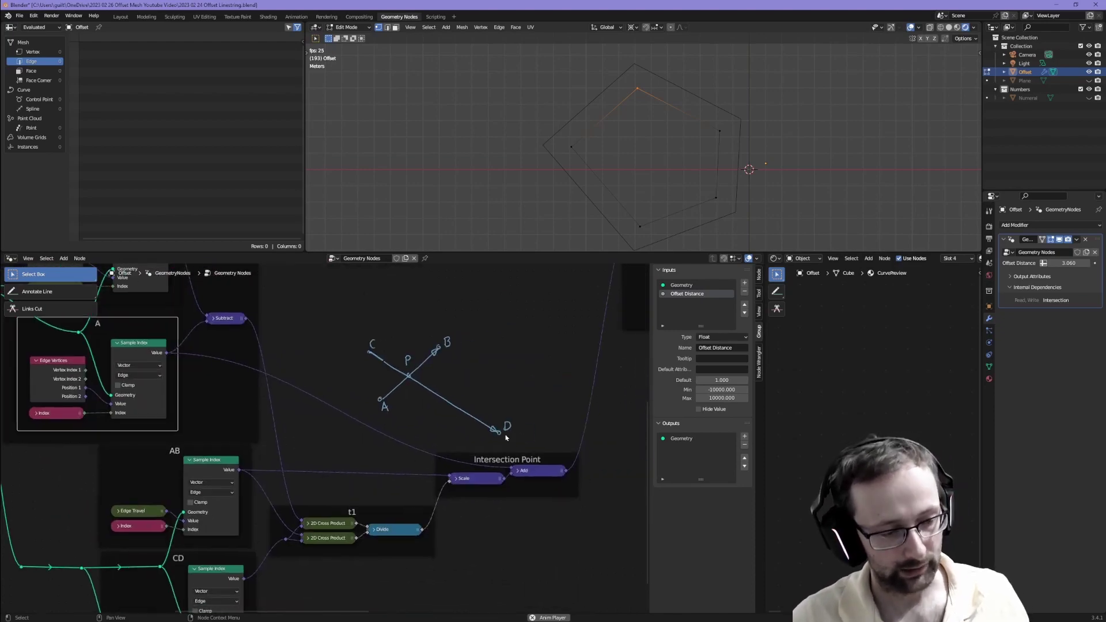
key(alt+Tab)
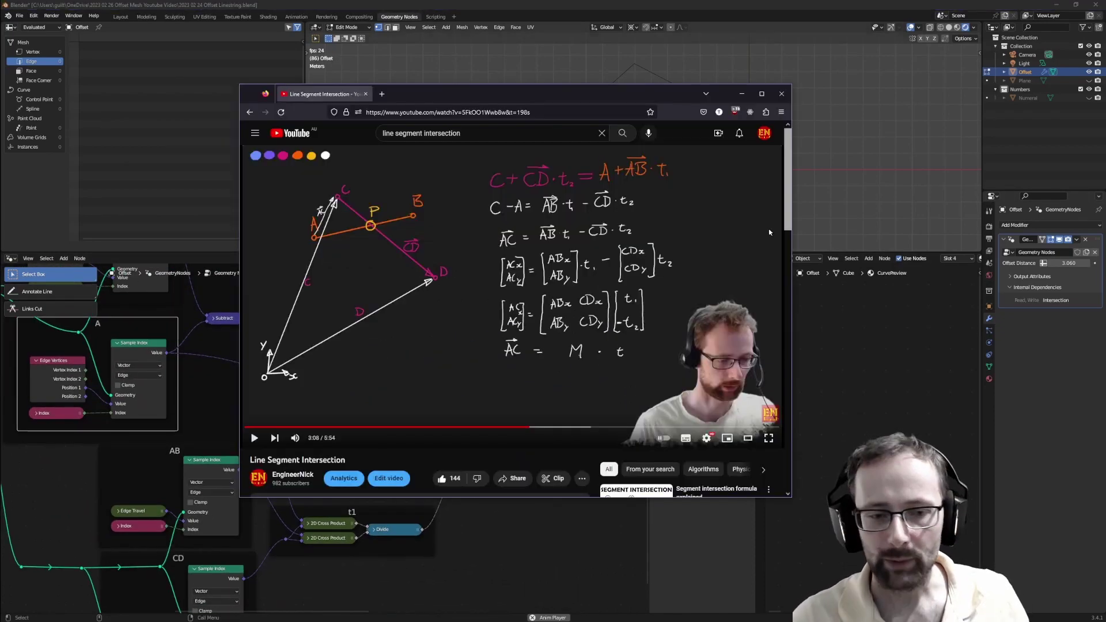
mouse_move(576, 86)
mouse_down()
mouse_move(611, 116)
mouse_move(591, 100)
mouse_up()
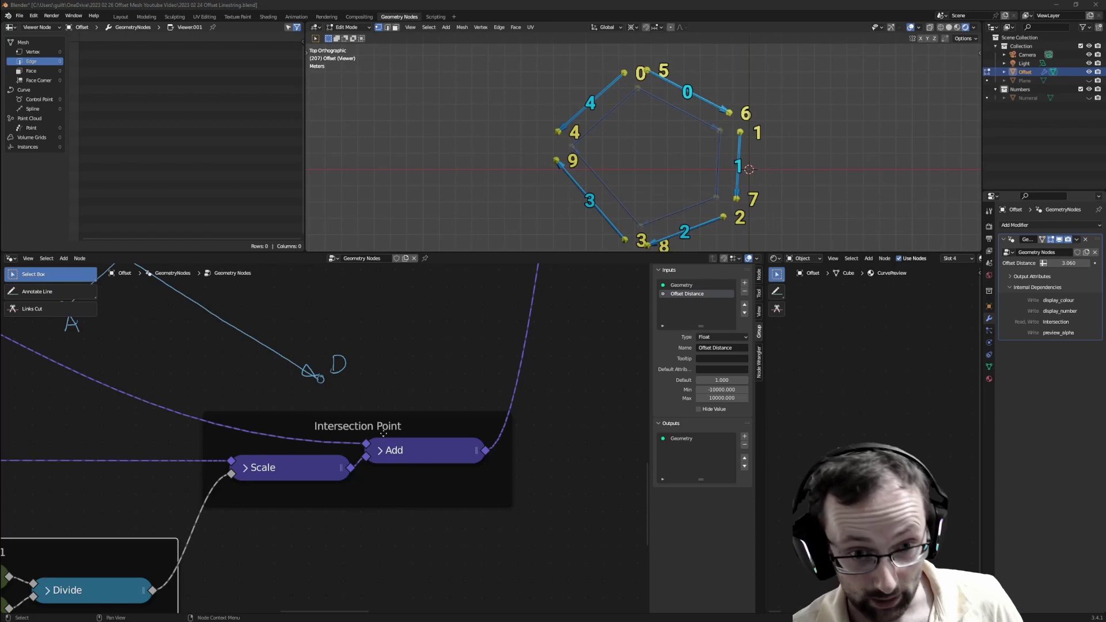
Step: Follow the Intersection Point output to the Rebuild Mesh frame and nudge its Store Named Attribute node toward Mesh to Points
mouse_move(454, 396)
middle_down()
mouse_move(420, 415)
mouse_move(385, 494)
mouse_move(382, 562)
middle_up()
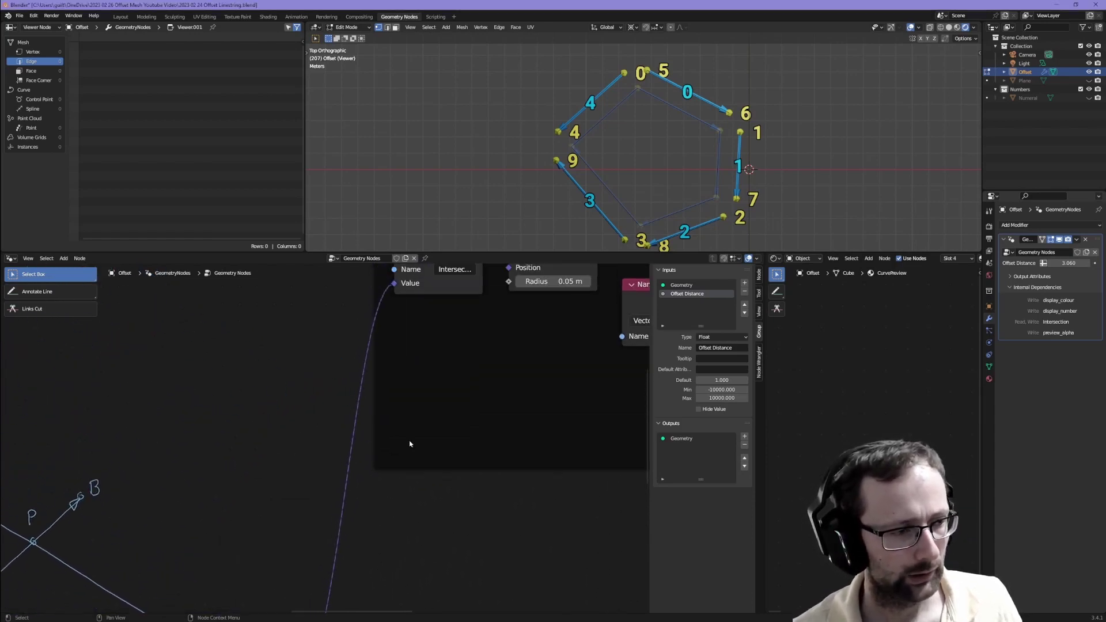
middle_drag(430, 410, 417, 606)
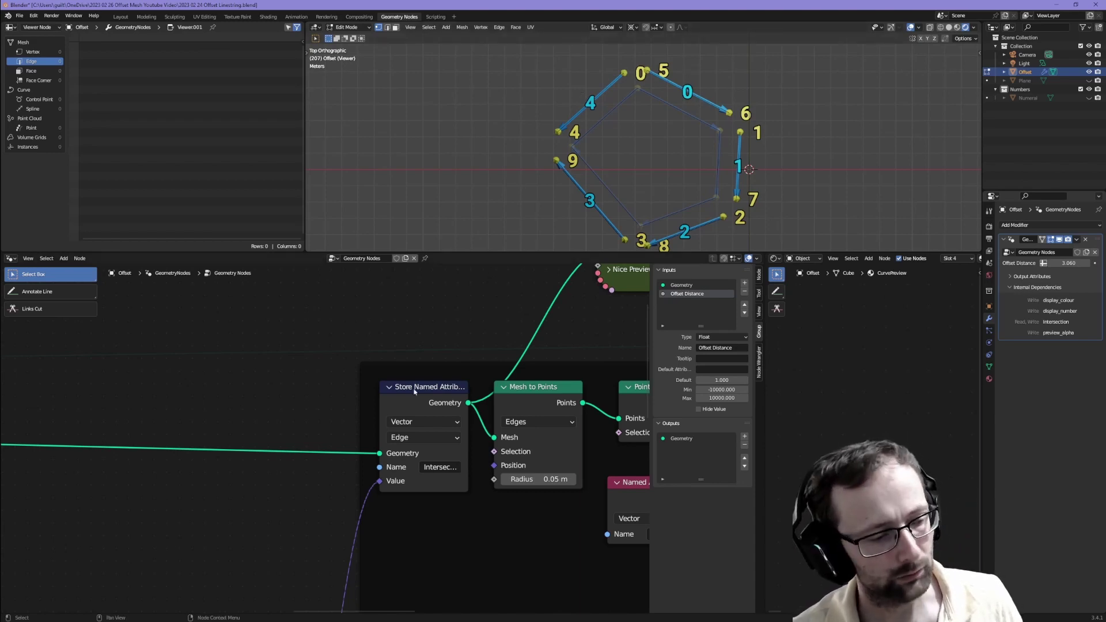
drag(415, 387, 431, 379)
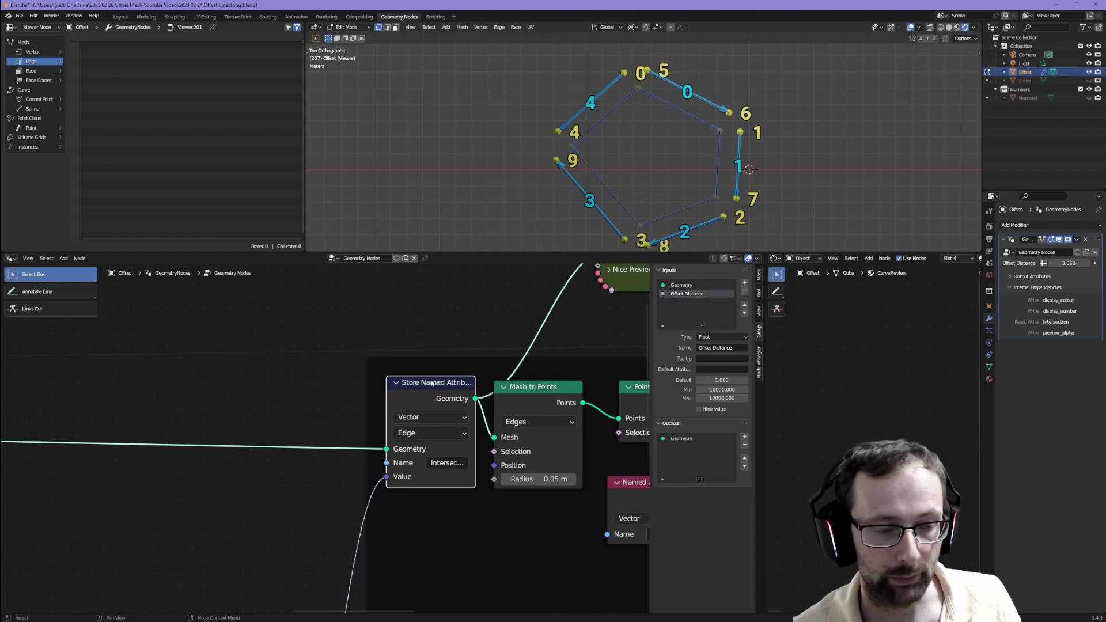
middle_drag(423, 433, 378, 448)
Step: Preview the Store Named Attribute geometry through a temporary Viewer and widen the attribute node so its Intersection name is readable
drag(383, 481, 390, 303)
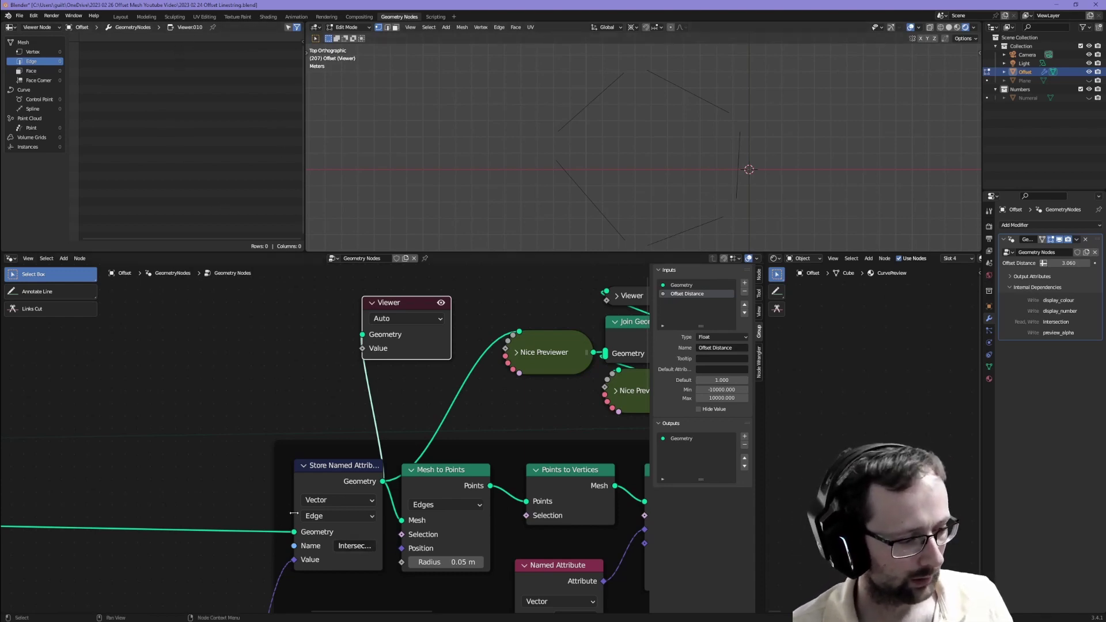
drag(294, 520, 248, 520)
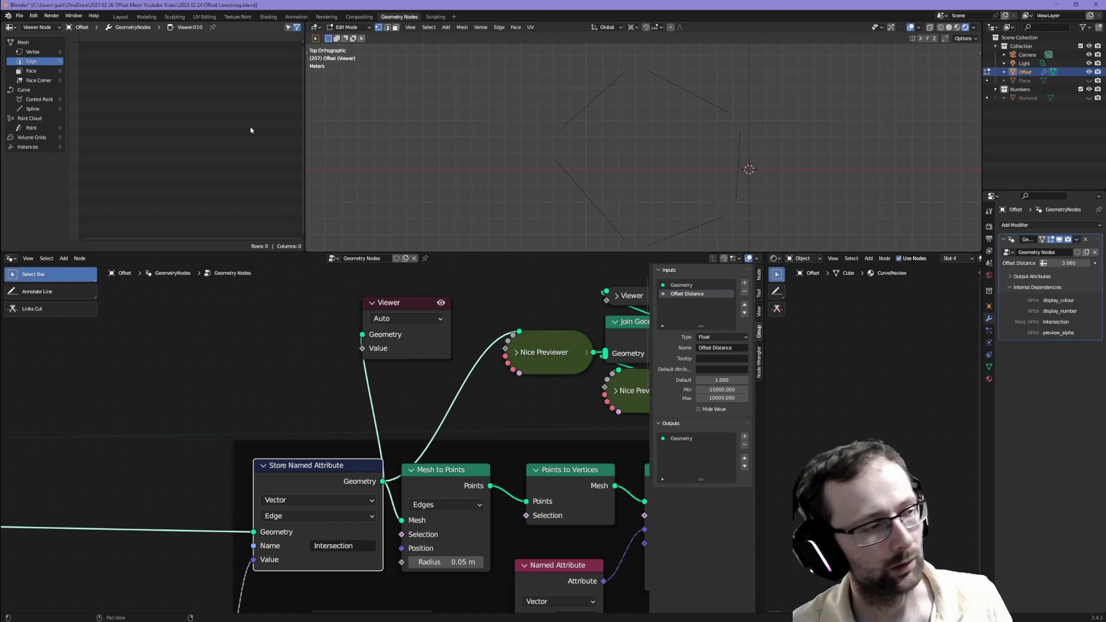
drag(391, 304, 361, 337)
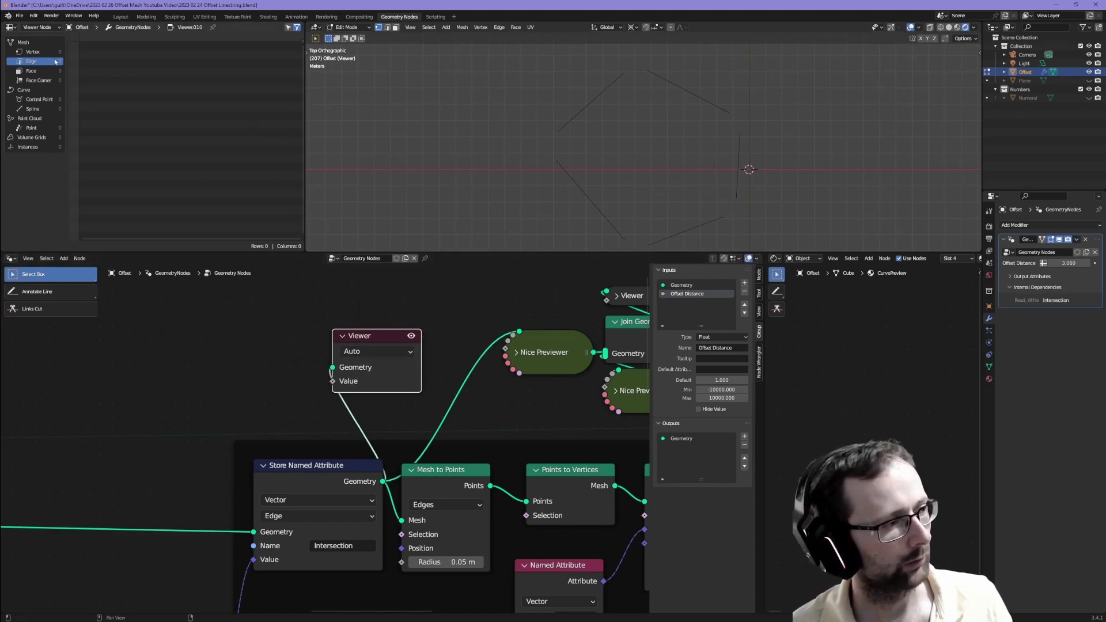
key(x)
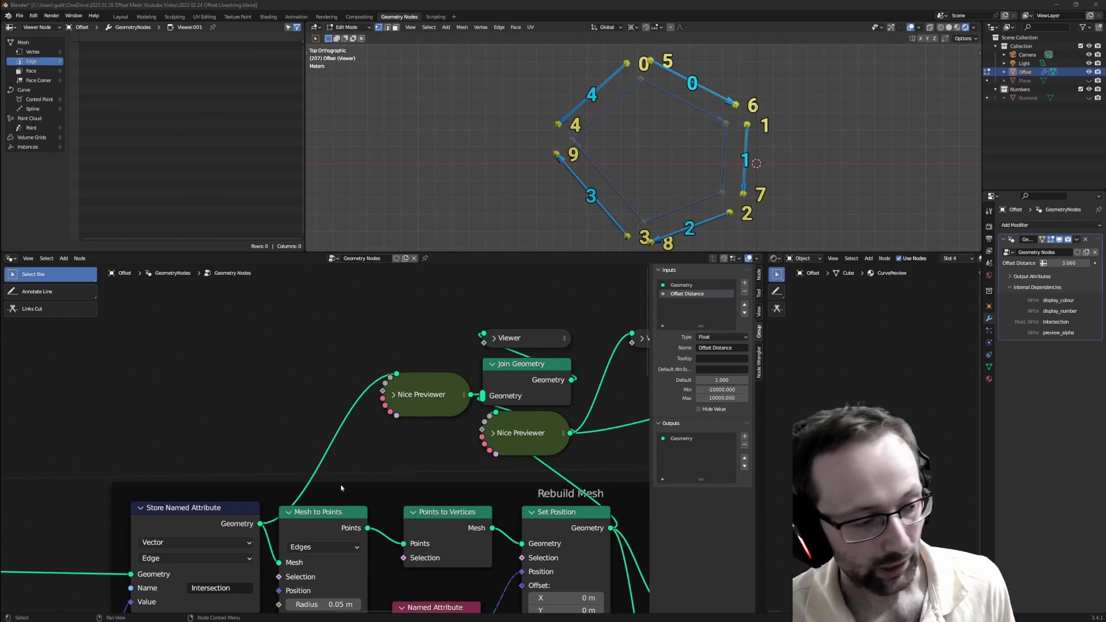
Step: Nudge the Mesh to Points node and review its mode options, keeping Edges
middle_drag(340, 483, 412, 396)
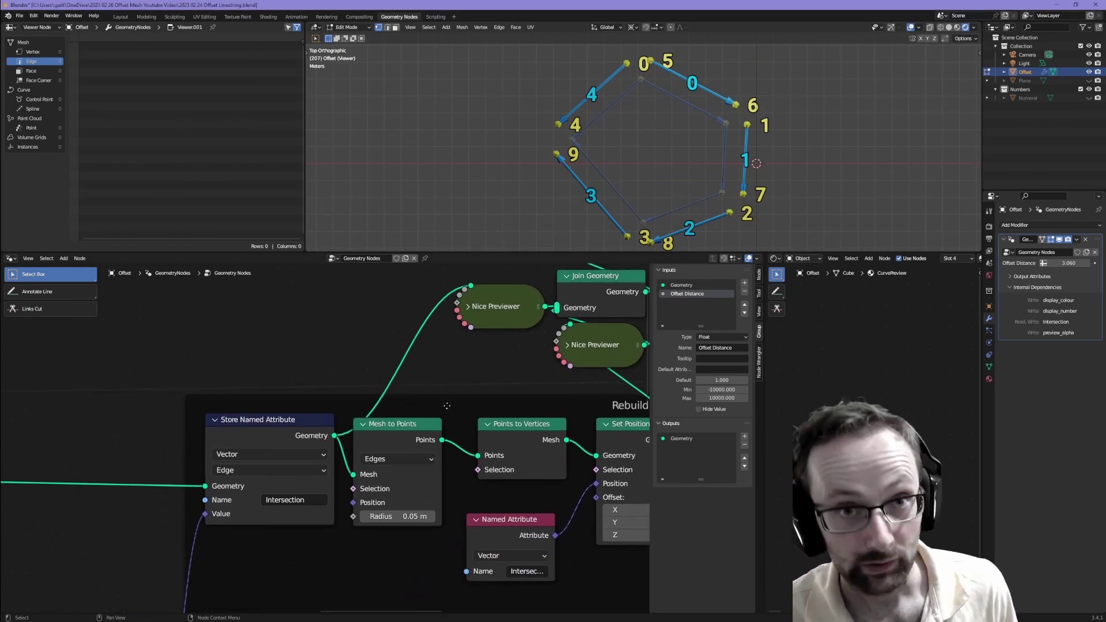
drag(400, 425, 411, 430)
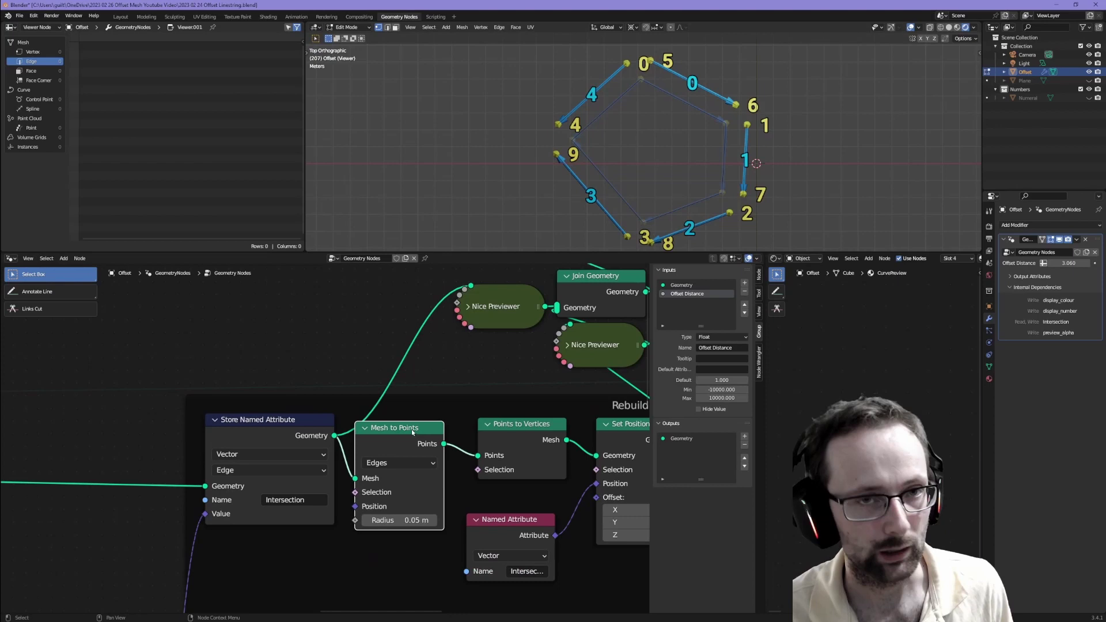
click(393, 463)
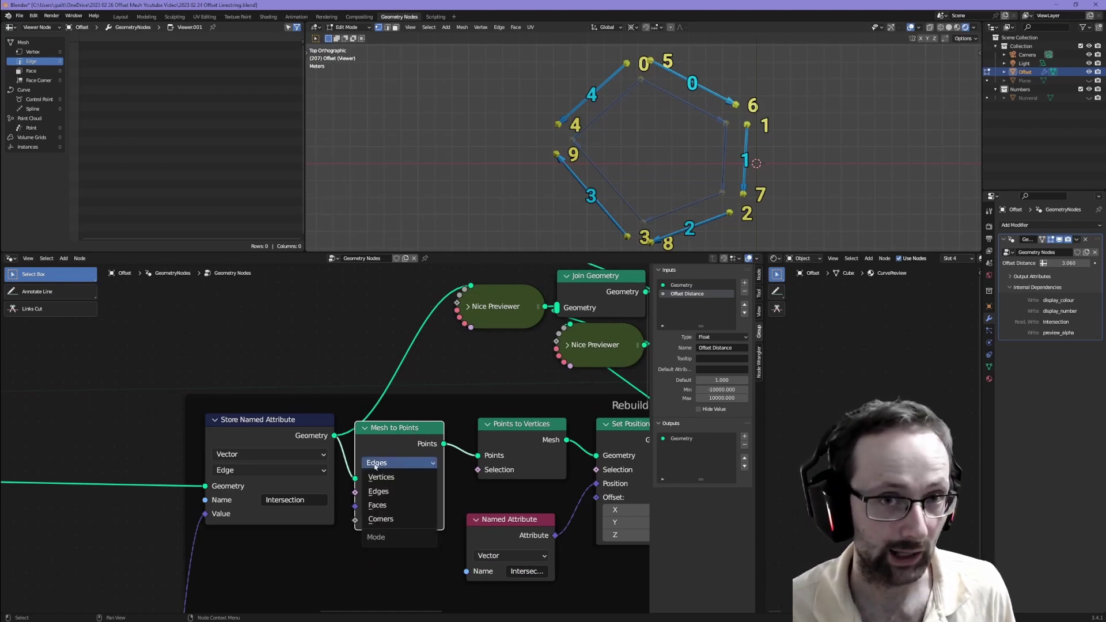
click(376, 467)
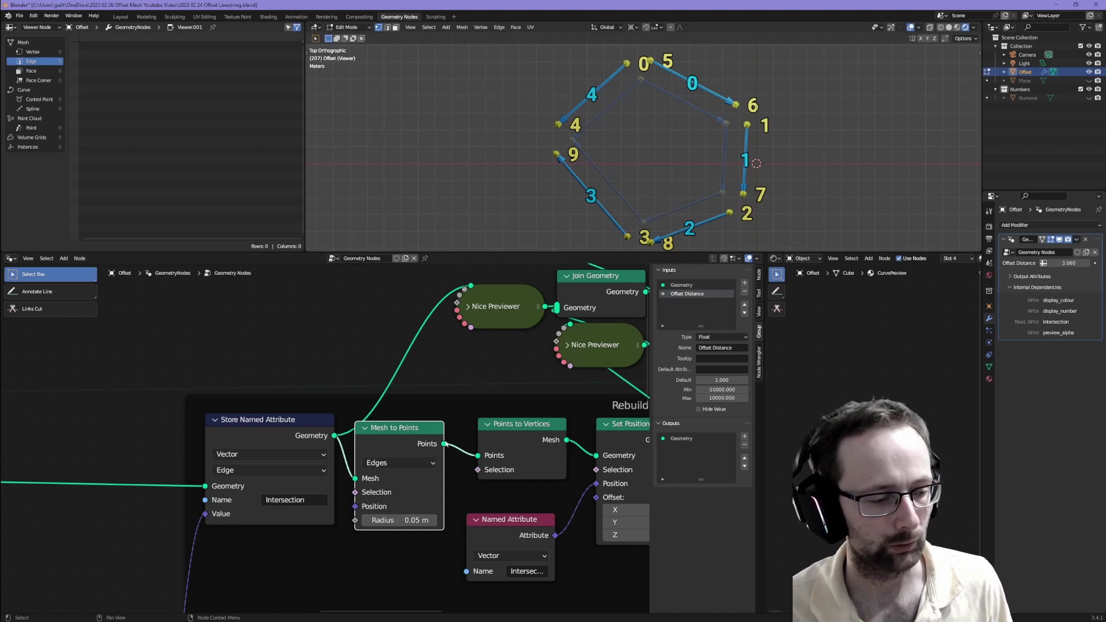
Step: Preview the points generated from the edges by activating the Viewer connected to the Join Geometry node
drag(445, 444, 317, 332)
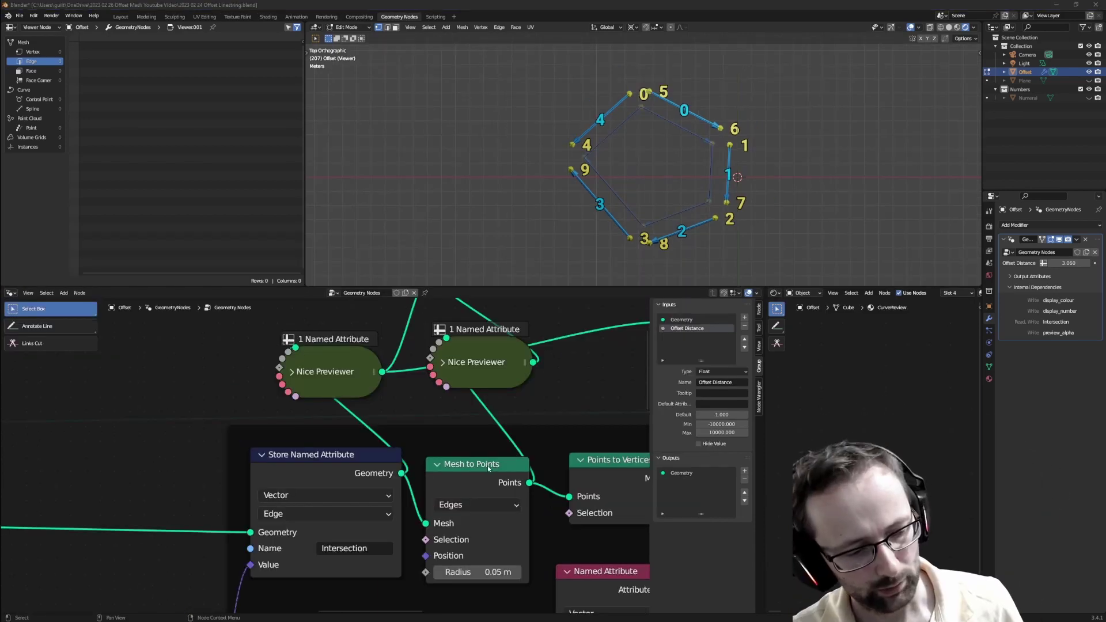
drag(488, 468, 484, 451)
middle_drag(522, 397, 531, 584)
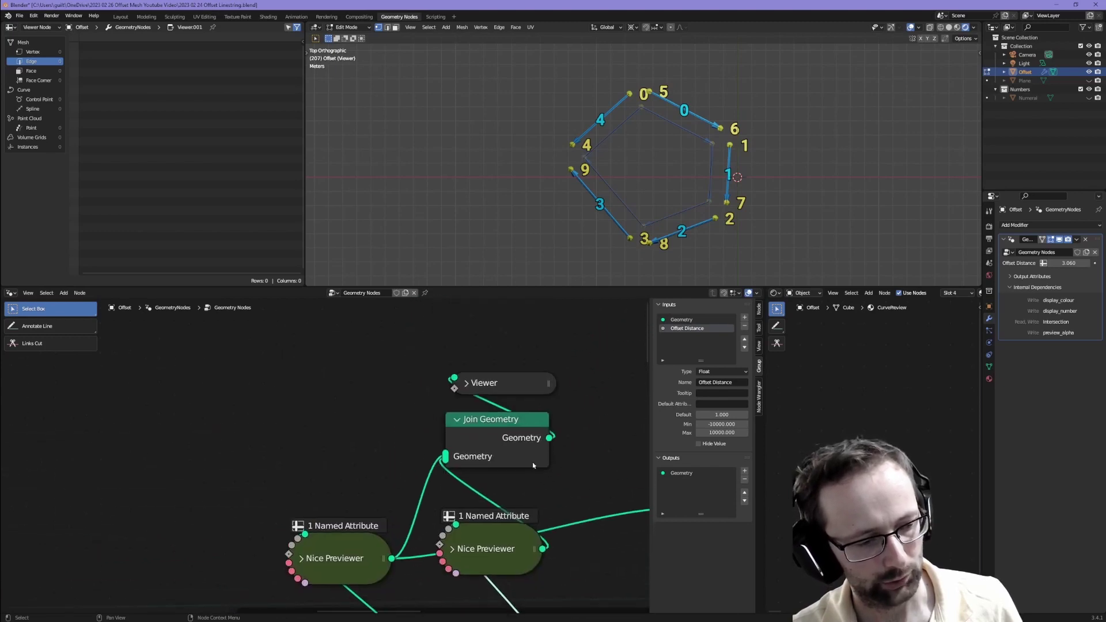
click(511, 386)
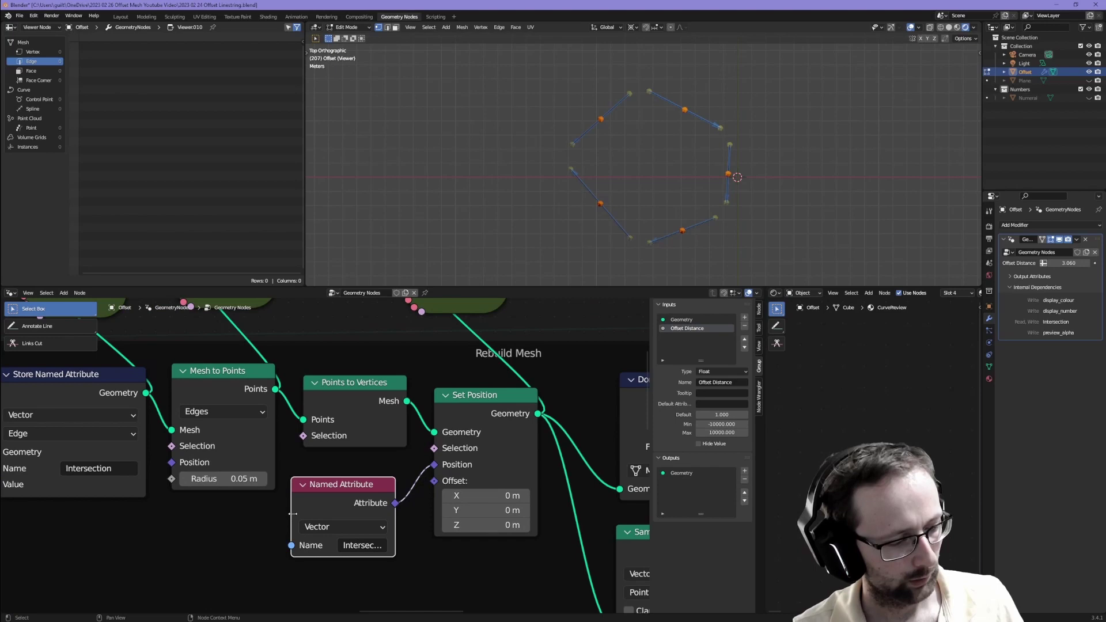
Step: Widen the Named Attribute node that reads Intersection, and reposition it and the Set Position node slightly
mouse_move(293, 513)
mouse_down()
mouse_move(252, 513)
mouse_move(290, 509)
mouse_up()
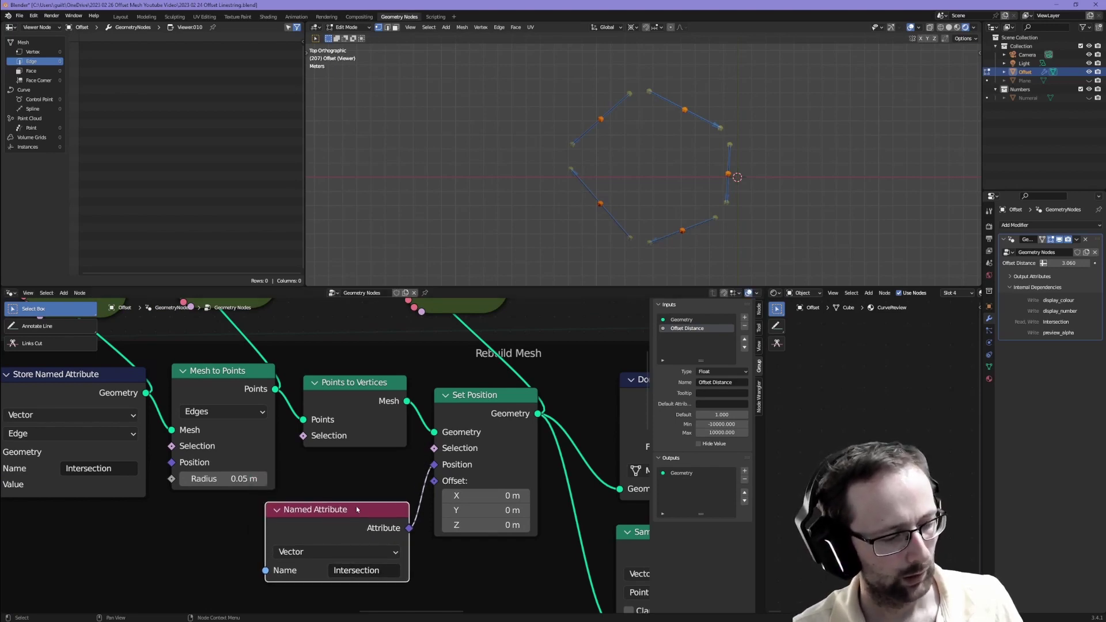
drag(363, 571, 367, 570)
drag(490, 394, 486, 385)
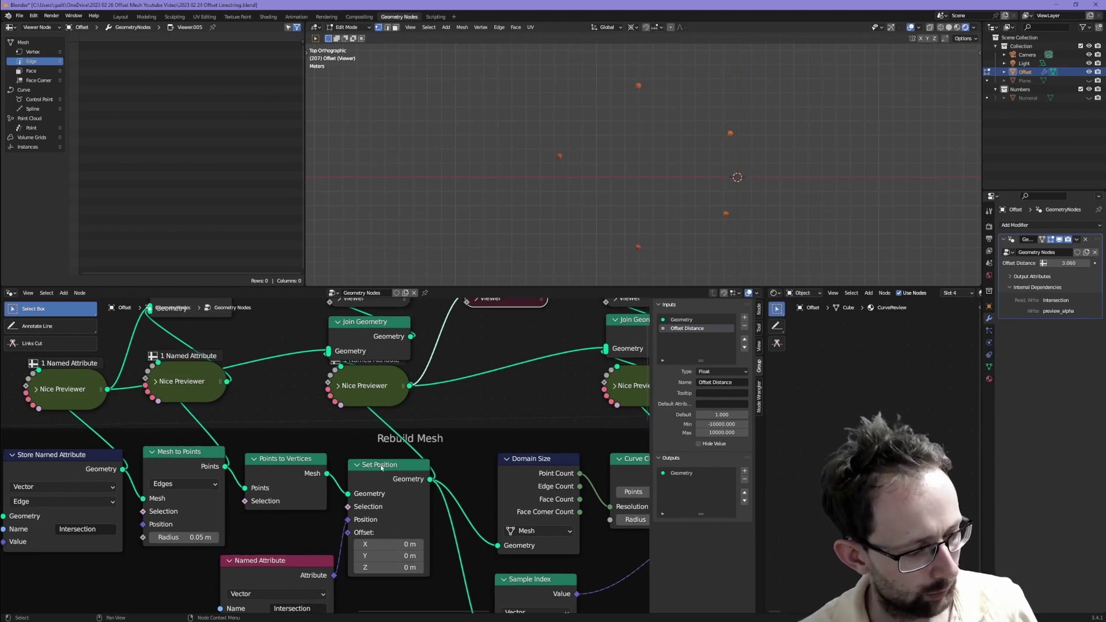
Step: Compare the Set Position result in the Viewer nodes above the Rebuild Mesh frame
drag(387, 467, 399, 458)
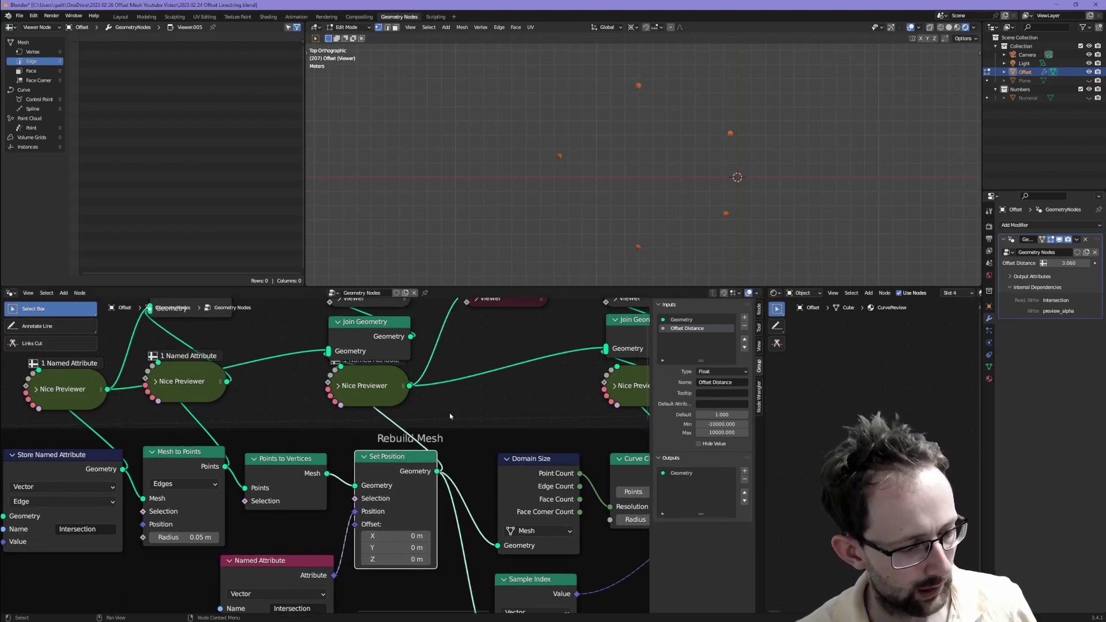
middle_drag(450, 412, 451, 466)
click(378, 350)
click(493, 351)
middle_drag(467, 384, 401, 393)
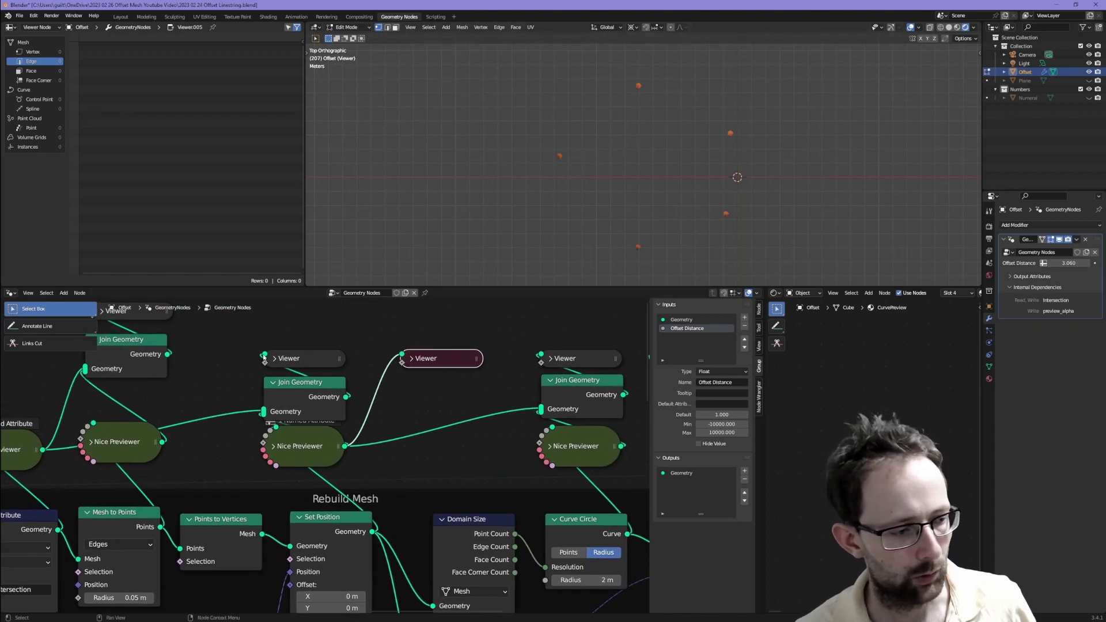
click(309, 358)
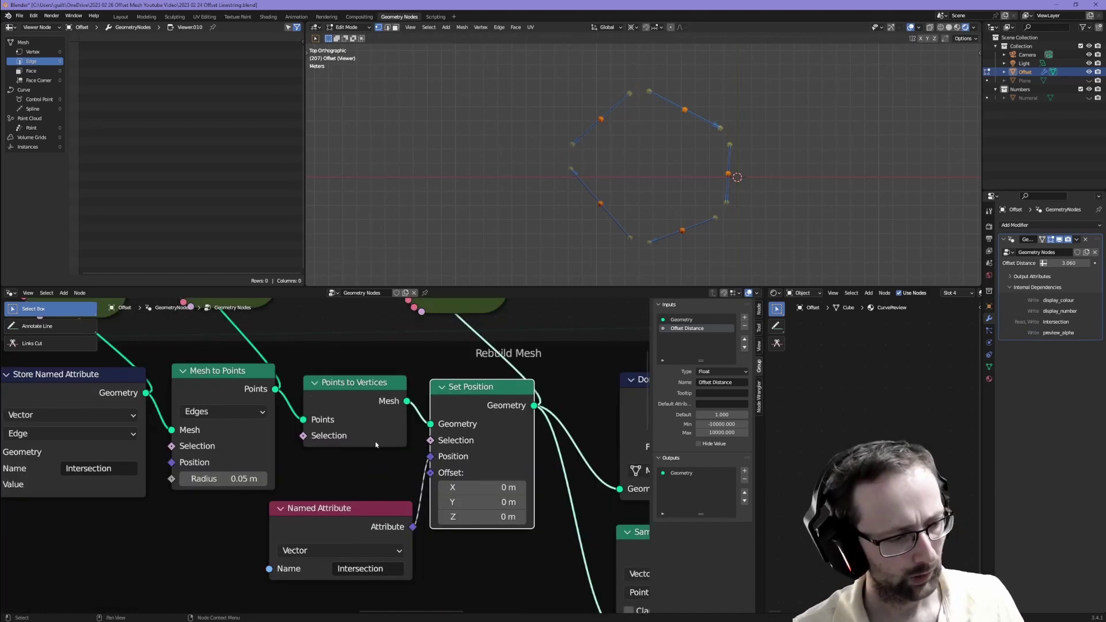
Step: Nudge the Points to Vertices node slightly and preview the points from the first Set Position node in its Viewer
drag(360, 387, 357, 386)
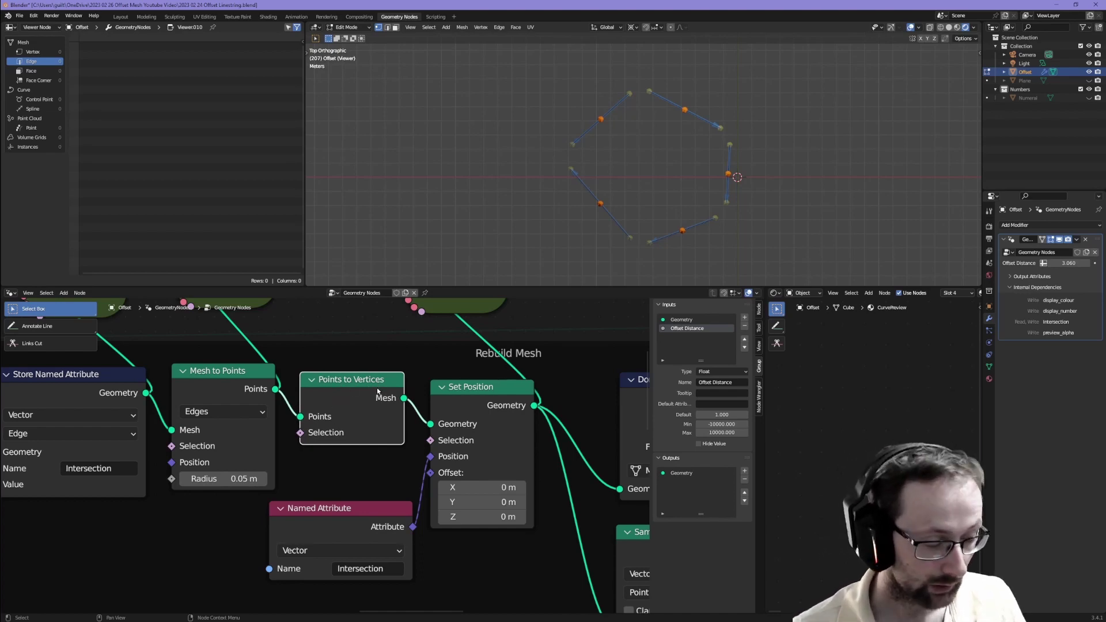
middle_drag(580, 454, 452, 459)
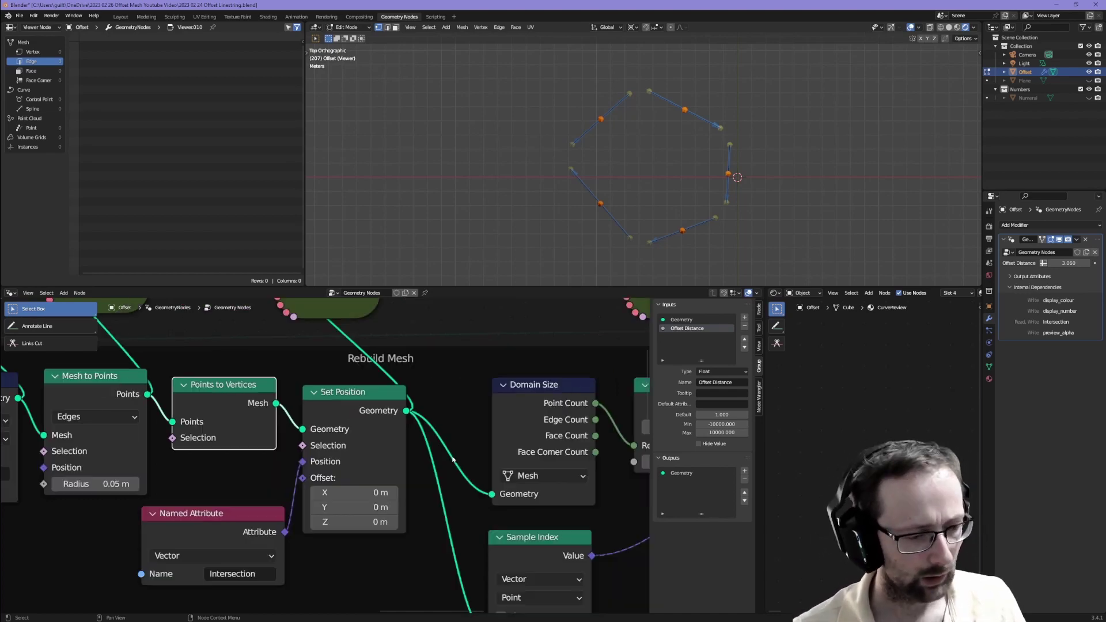
click(557, 414)
middle_drag(557, 413, 461, 383)
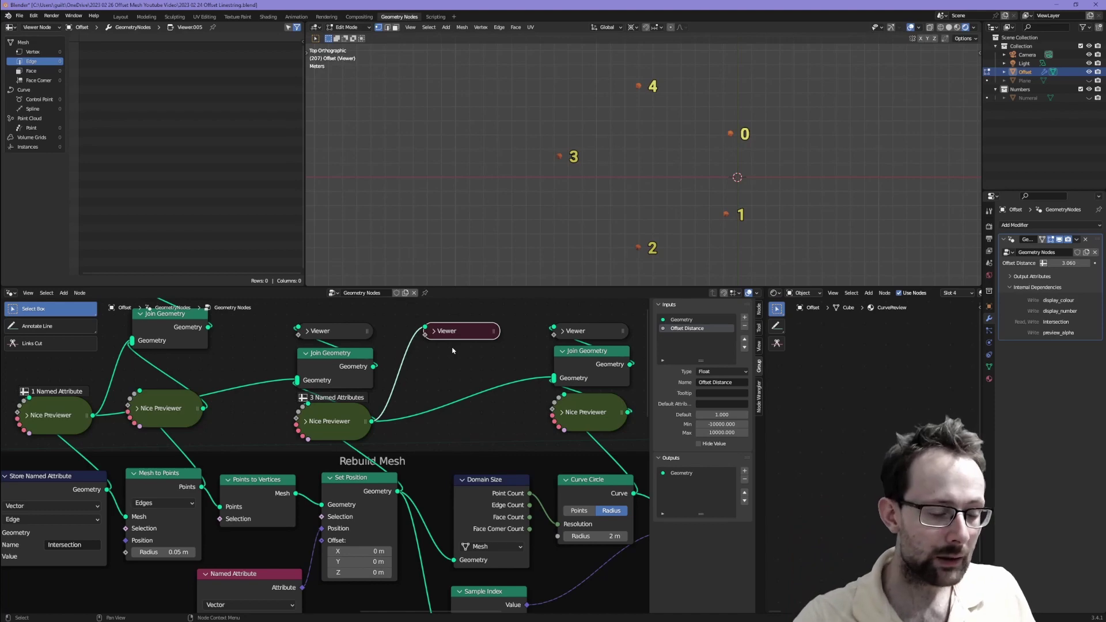
Step: Preview the Curve Circle output in the Viewer above it, and nudge the Curve Circle node slightly
middle_drag(511, 415, 448, 424)
click(522, 339)
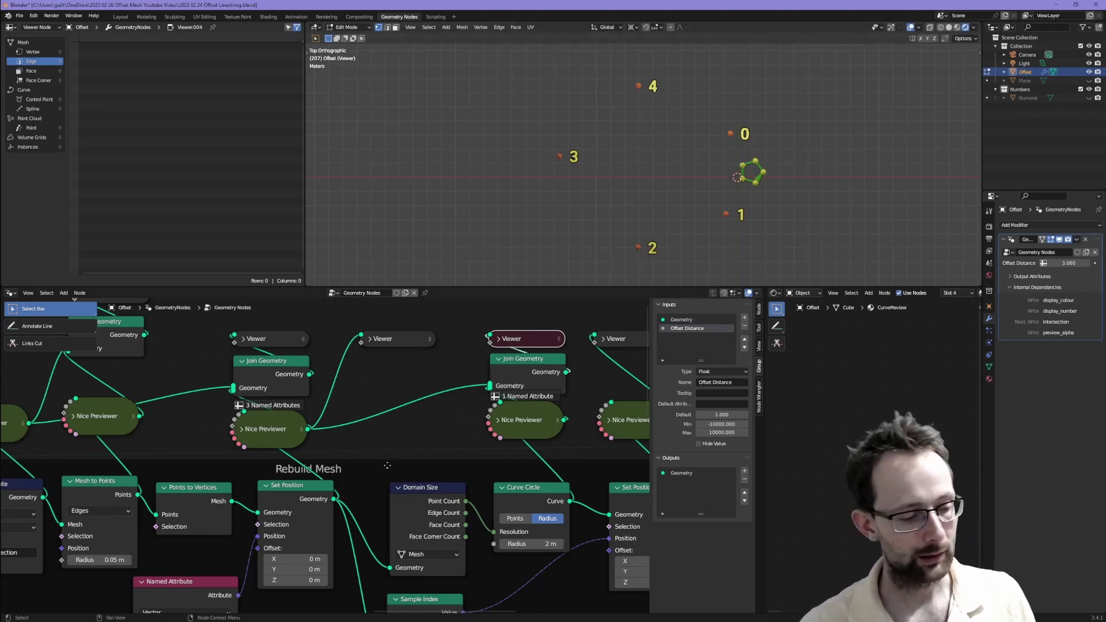
middle_drag(527, 487, 512, 343)
drag(512, 342, 518, 344)
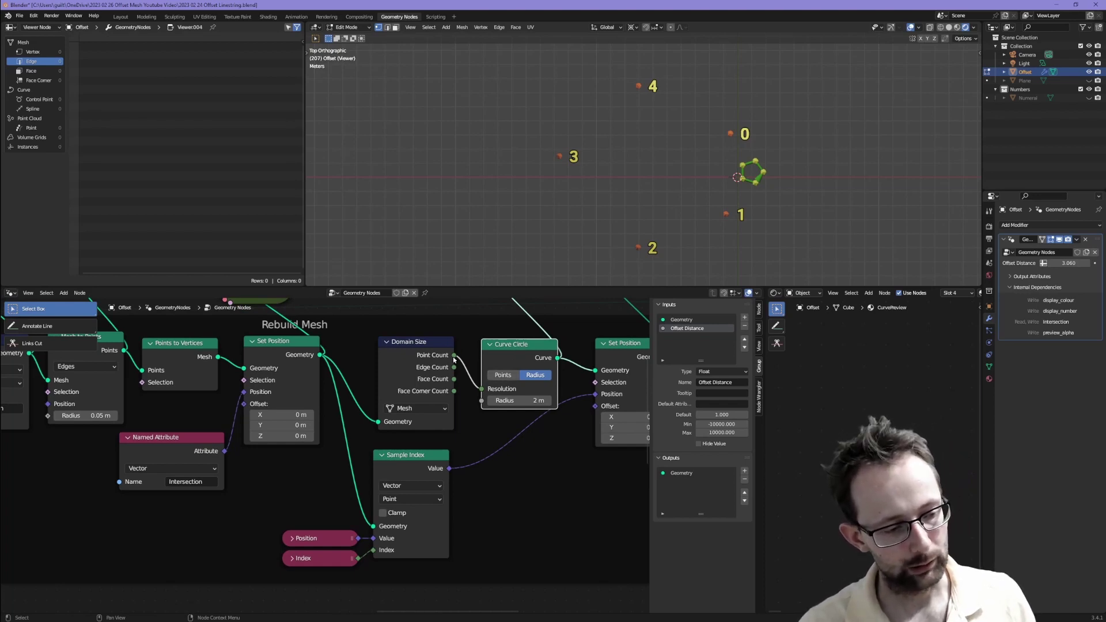
Step: Align the Sample Index node beneath Domain Size and nudge the second Set Position node slightly downward
middle_drag(525, 433, 461, 439)
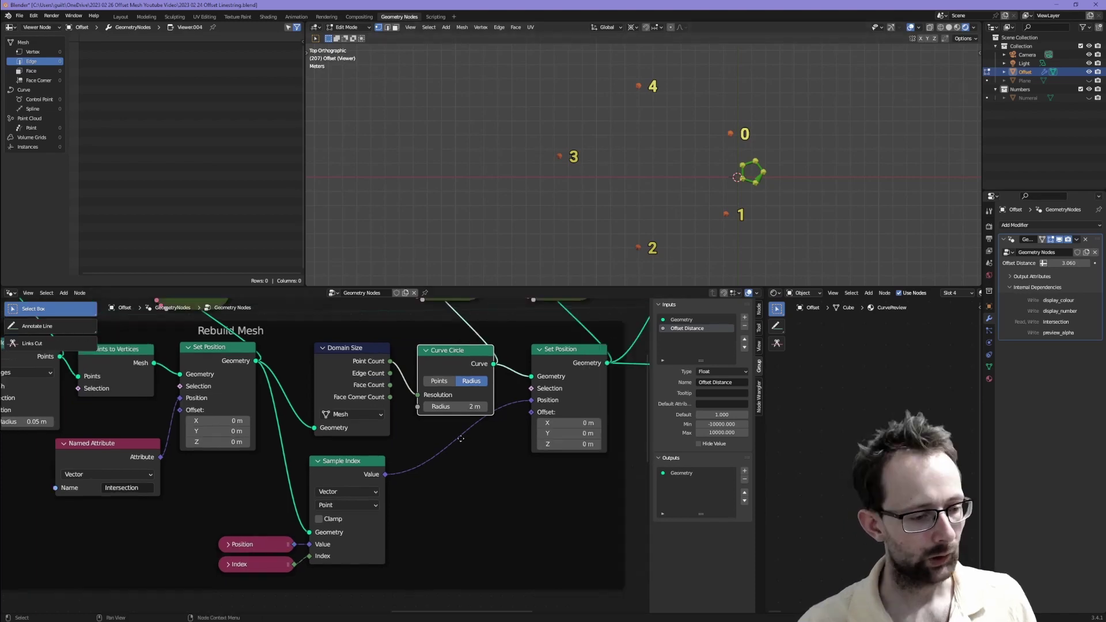
drag(335, 465, 341, 455)
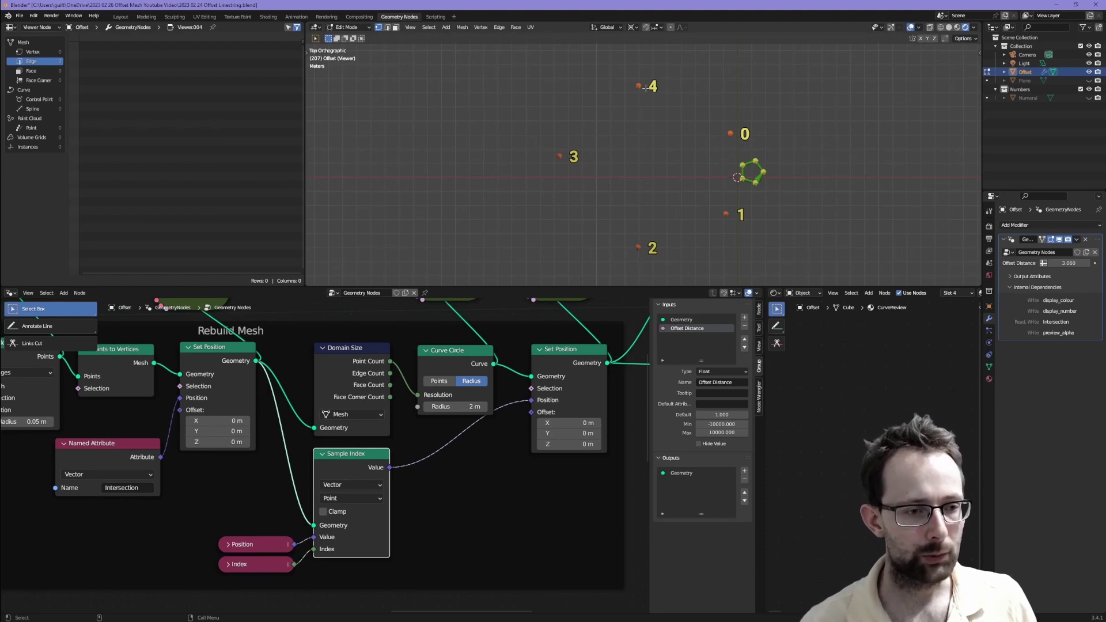
drag(562, 346, 562, 352)
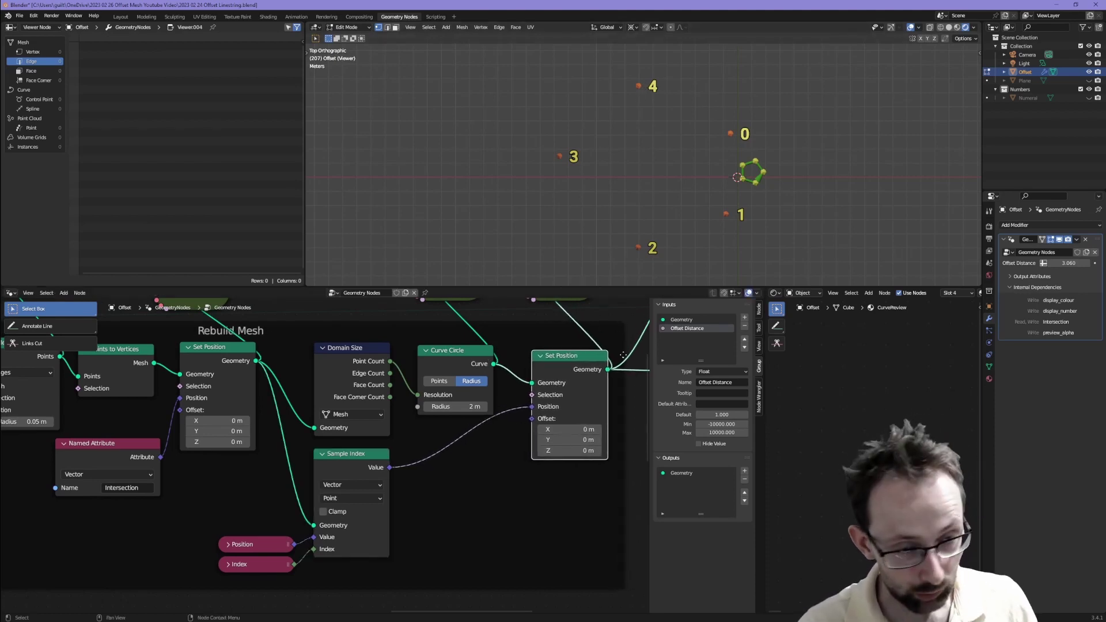
Step: Preview the circle repositioned onto the intersection points in the Viewer above the second Set Position node
middle_drag(625, 351, 551, 536)
click(474, 391)
middle_drag(576, 405, 510, 376)
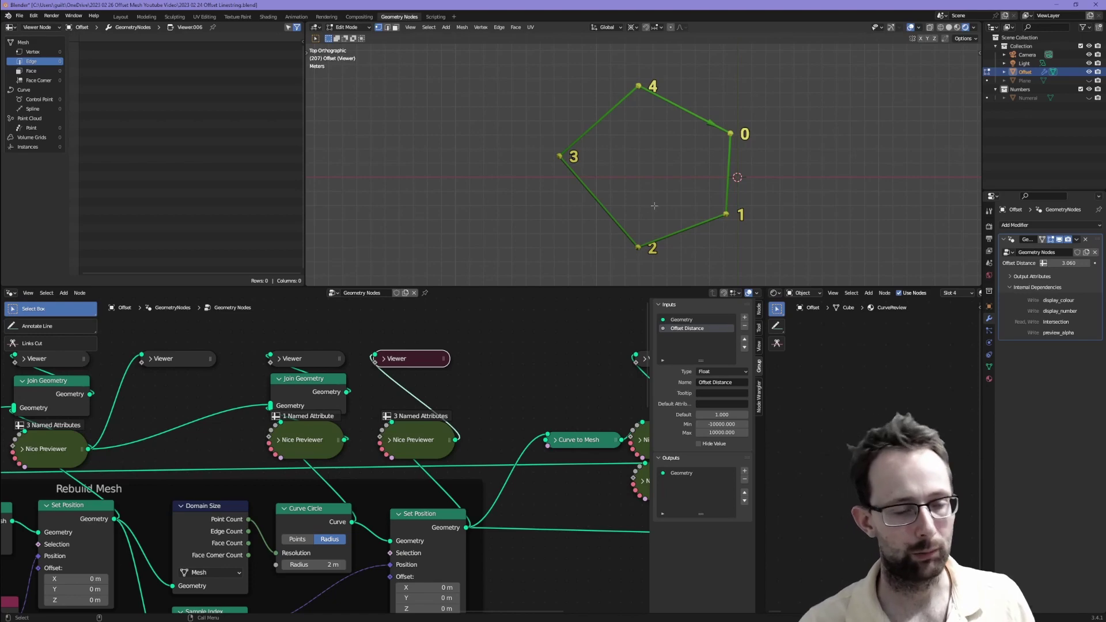
Step: Examine the Curve to Mesh node and preview the rebuilt mesh together with the original polygon via the final Join Geometry Viewer
middle_drag(693, 421, 515, 420)
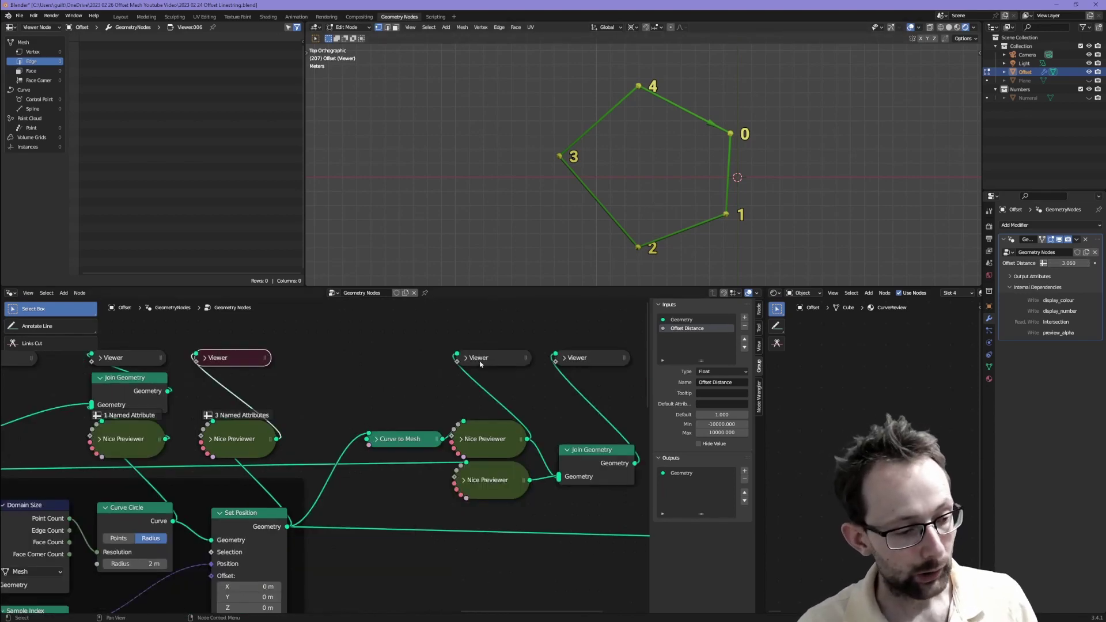
click(411, 438)
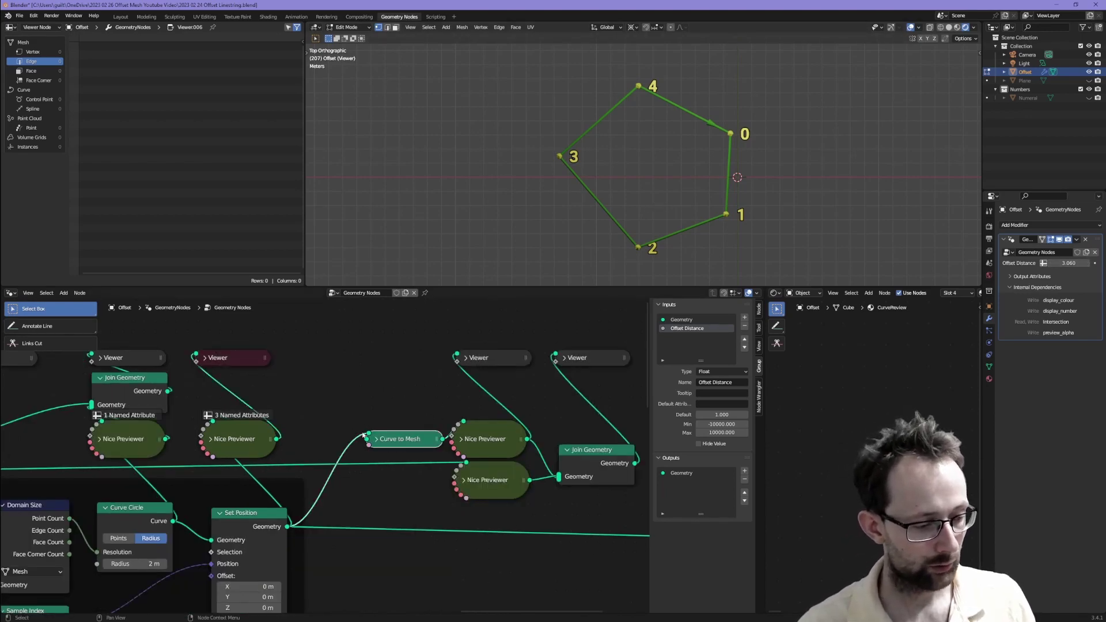
click(491, 358)
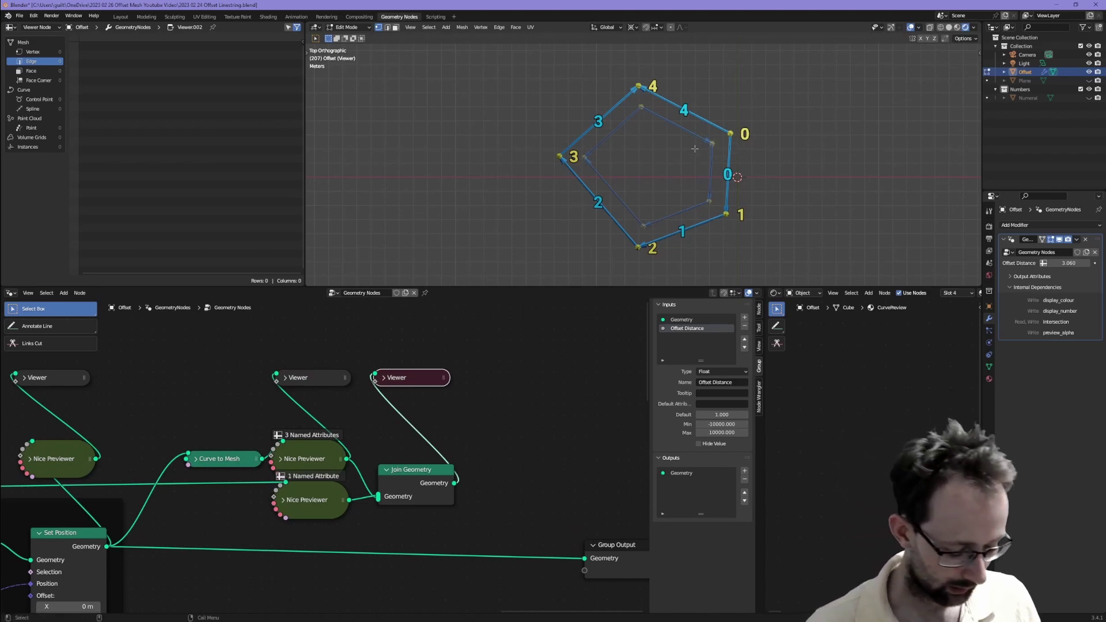
Step: Reshape the original polygon by moving its vertices, the last one by about 0.86 m in X and -0.80 m in Y
key(g)
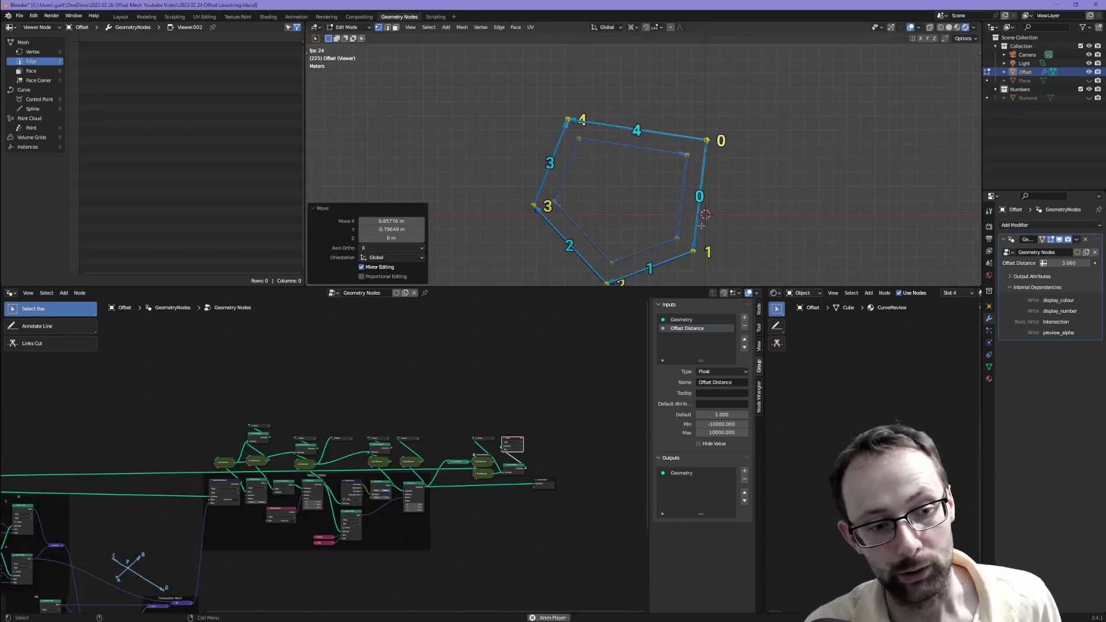
shift+middle_drag(666, 233, 680, 198)
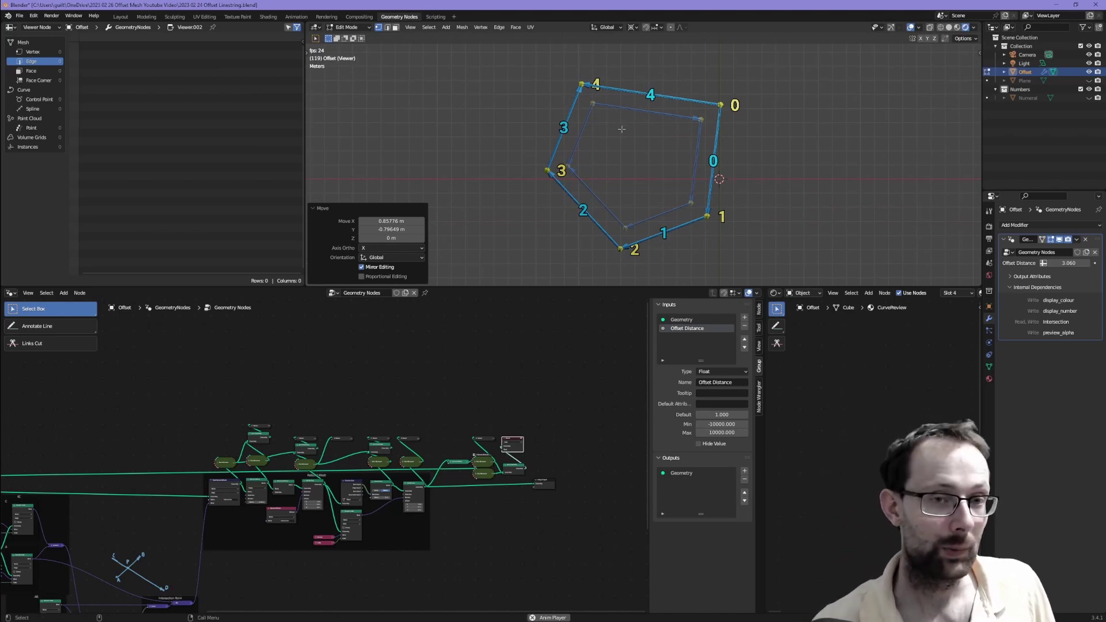
drag(633, 126, 586, 91)
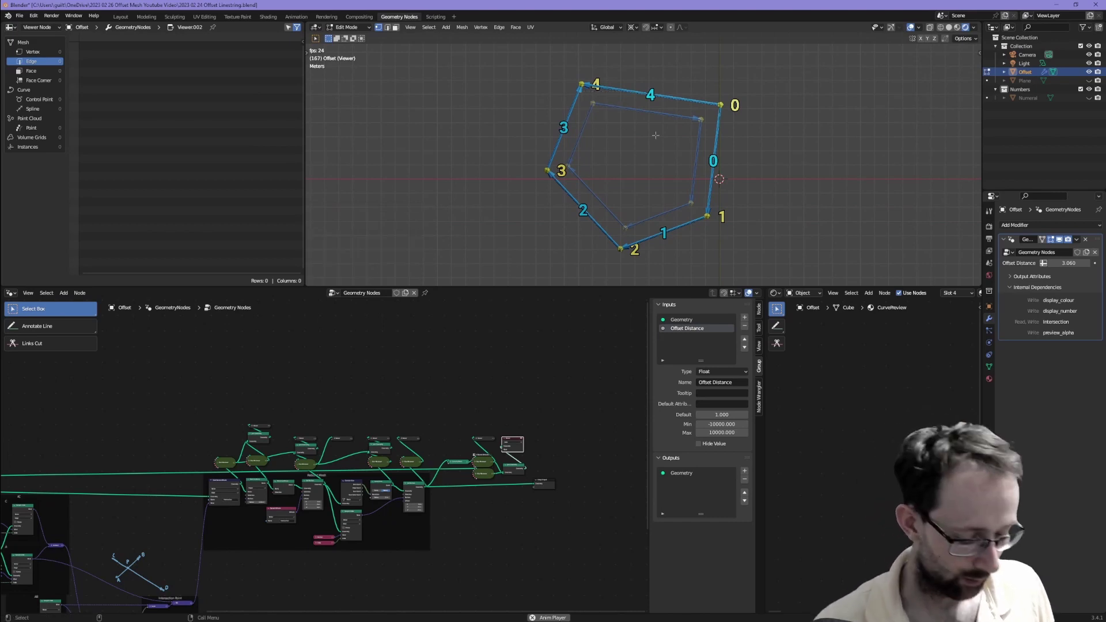
Step: Select the whole polygon and subdivide its edges with one cut
drag(775, 257, 493, 76)
right_click(403, 83)
click(413, 83)
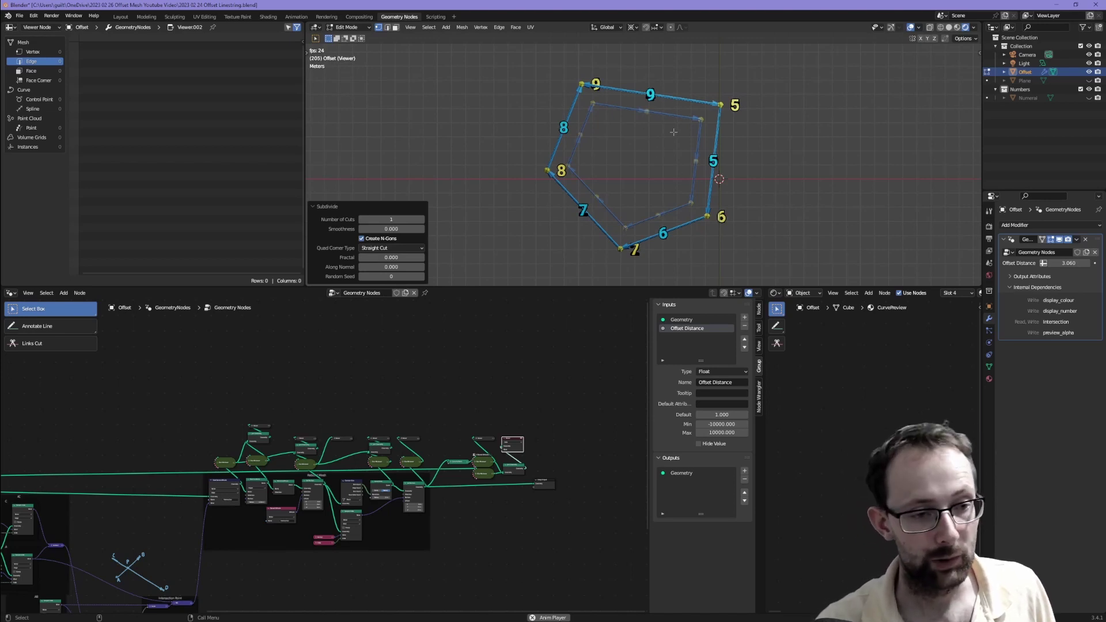
Step: Move several individual vertices of the subdivided polygon to test the offset, one by about -3.8 m in X and -3.2 m in Y
drag(674, 132, 624, 103)
key(g)
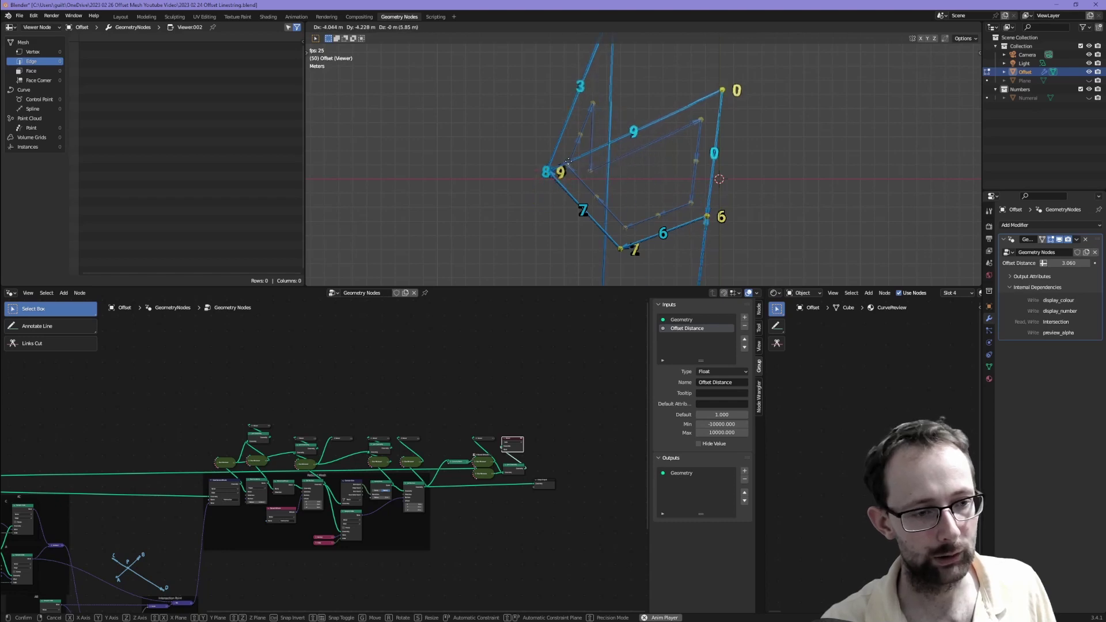
click(613, 144)
key(g)
click(553, 229)
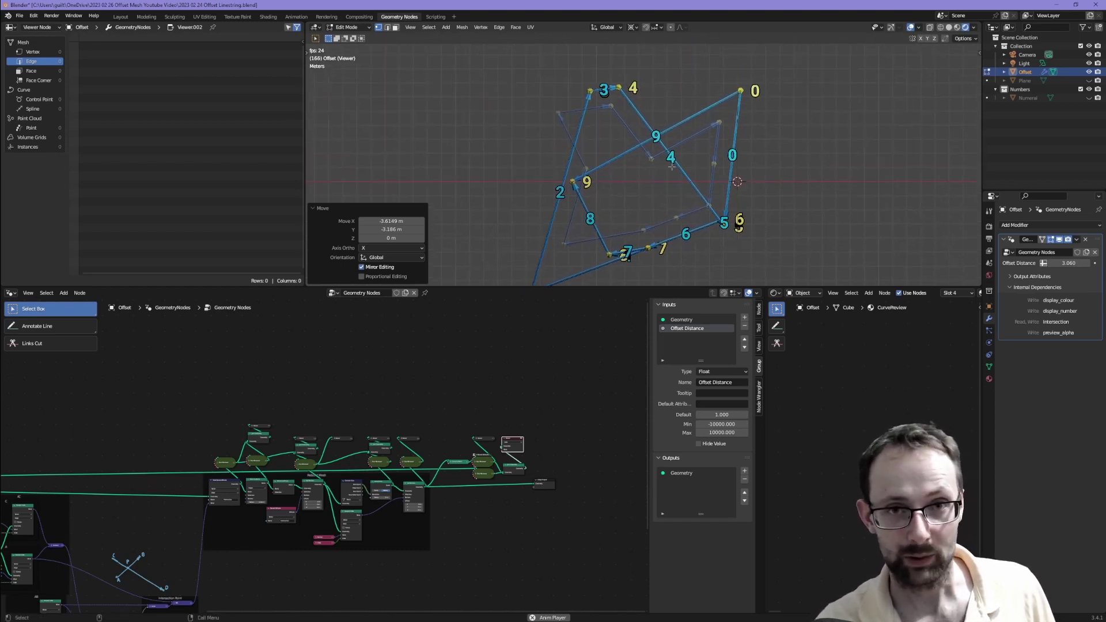
drag(766, 190, 689, 150)
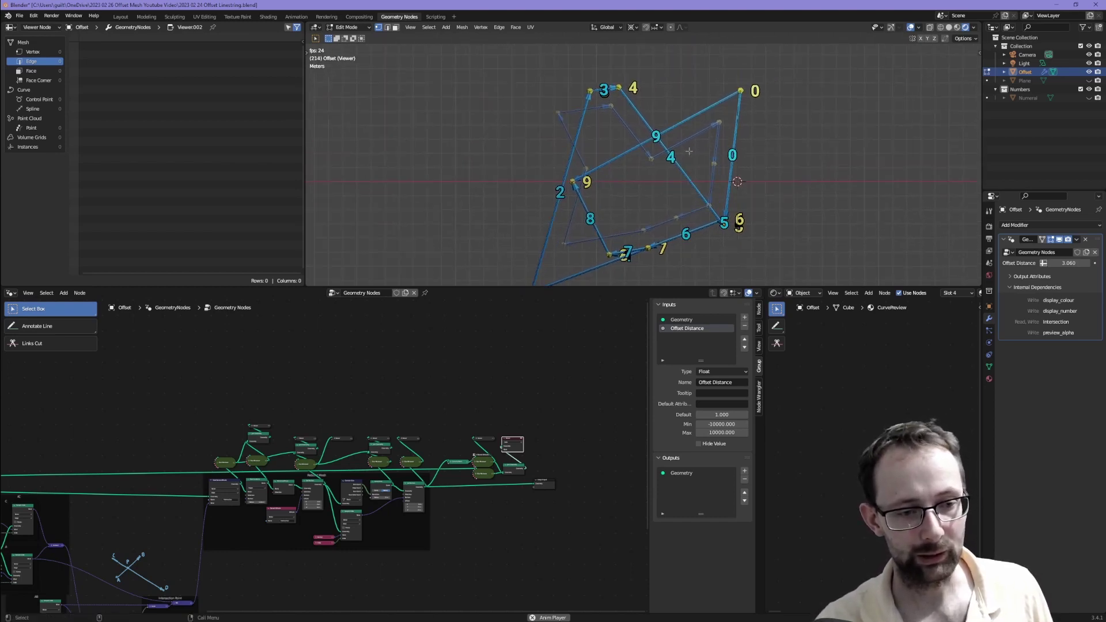
key(g)
click(743, 177)
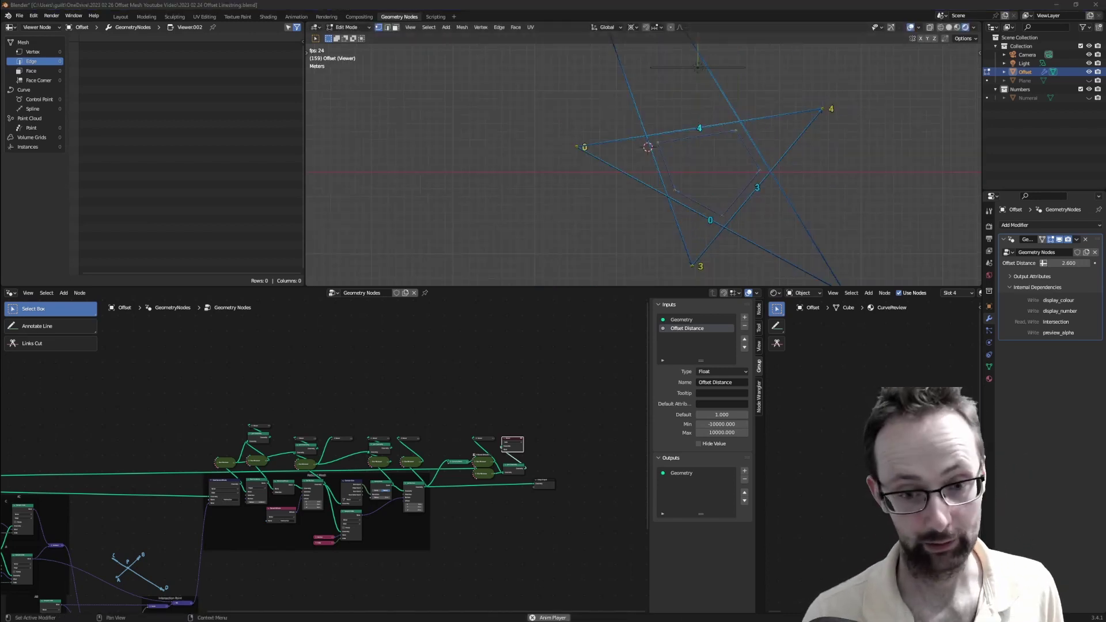
Step: Preview the input polygon's vertex and edge indices in the Viewer above the first Nice Previewer near Group Input
middle_drag(250, 407, 435, 388)
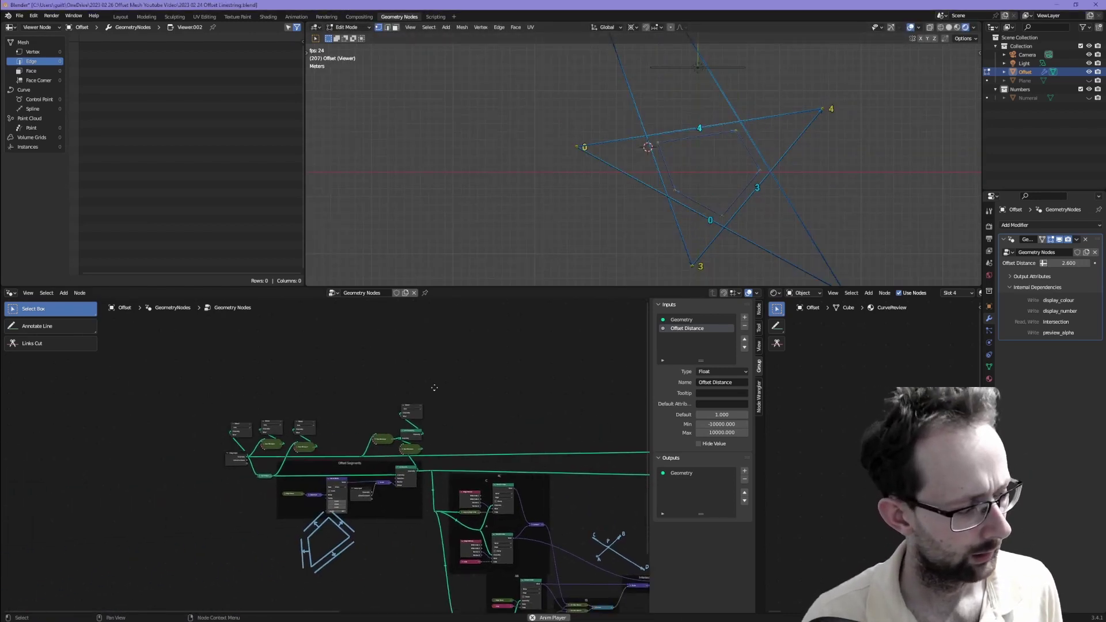
scroll(284, 457, up, 6)
click(243, 338)
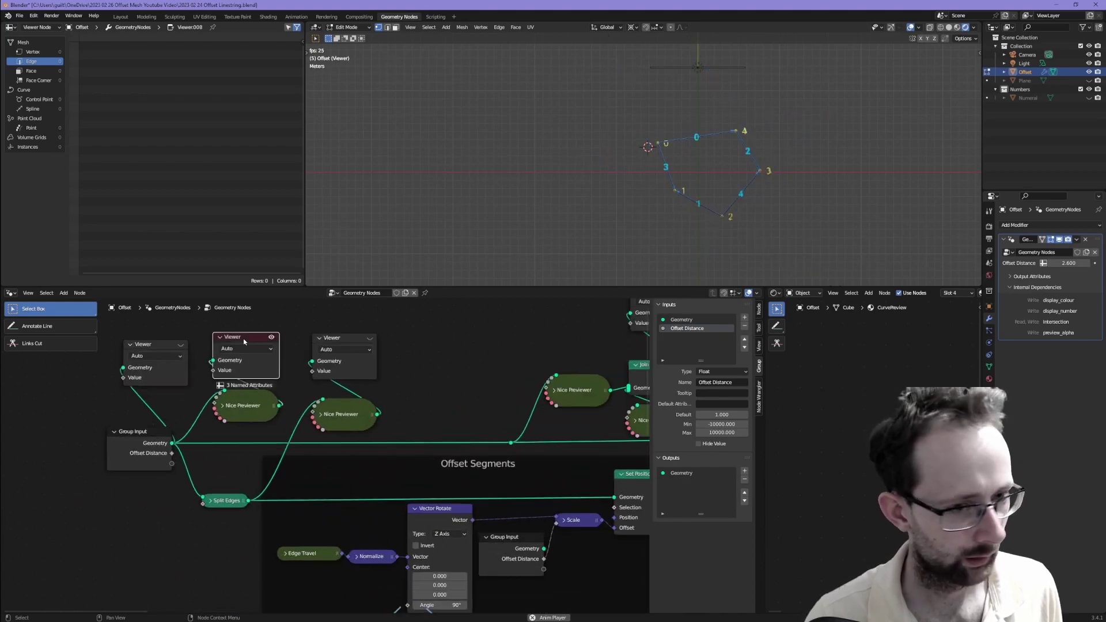
scroll(756, 185, up, 4)
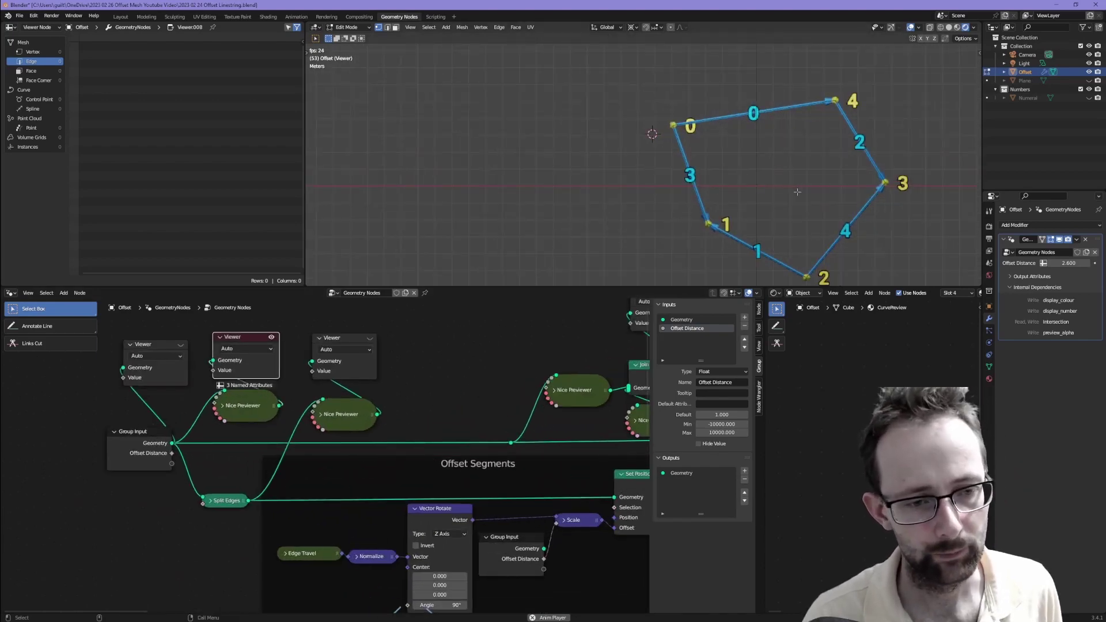
Step: Select edges 0 and 2 of the polygon and swap their indices with Sort Elements set to Reverse
shift+middle_drag(808, 190, 718, 166)
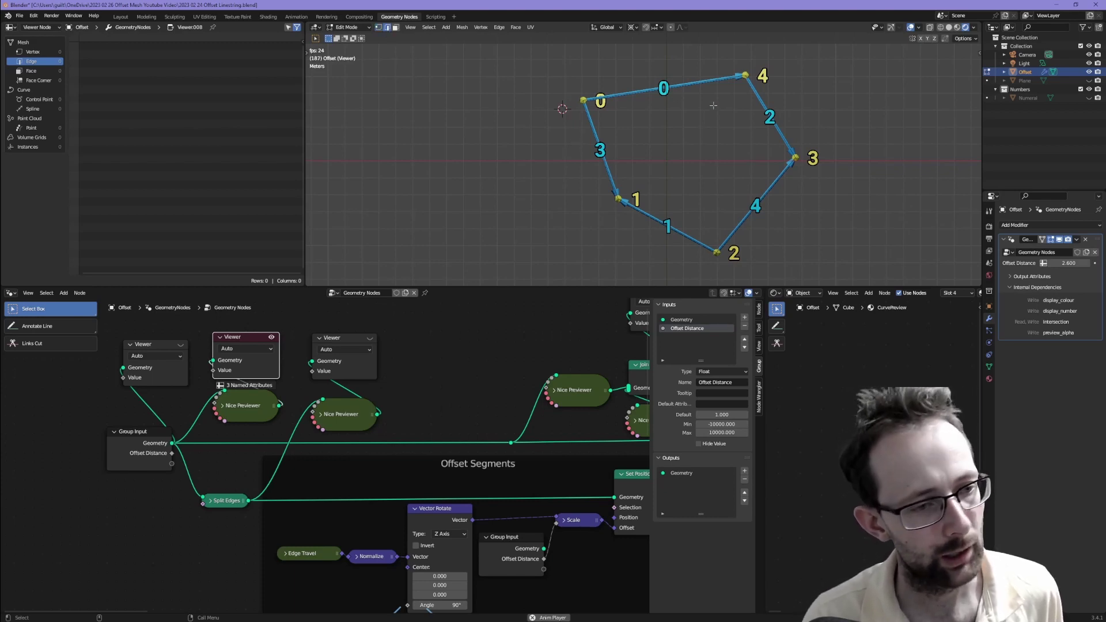
drag(790, 117, 803, 130)
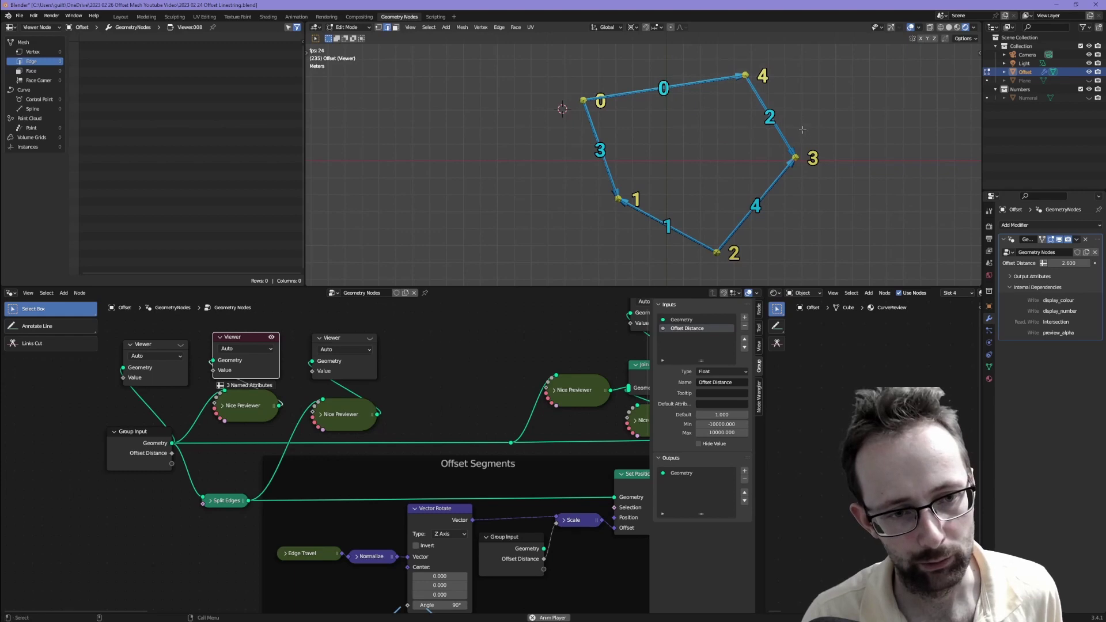
click(462, 28)
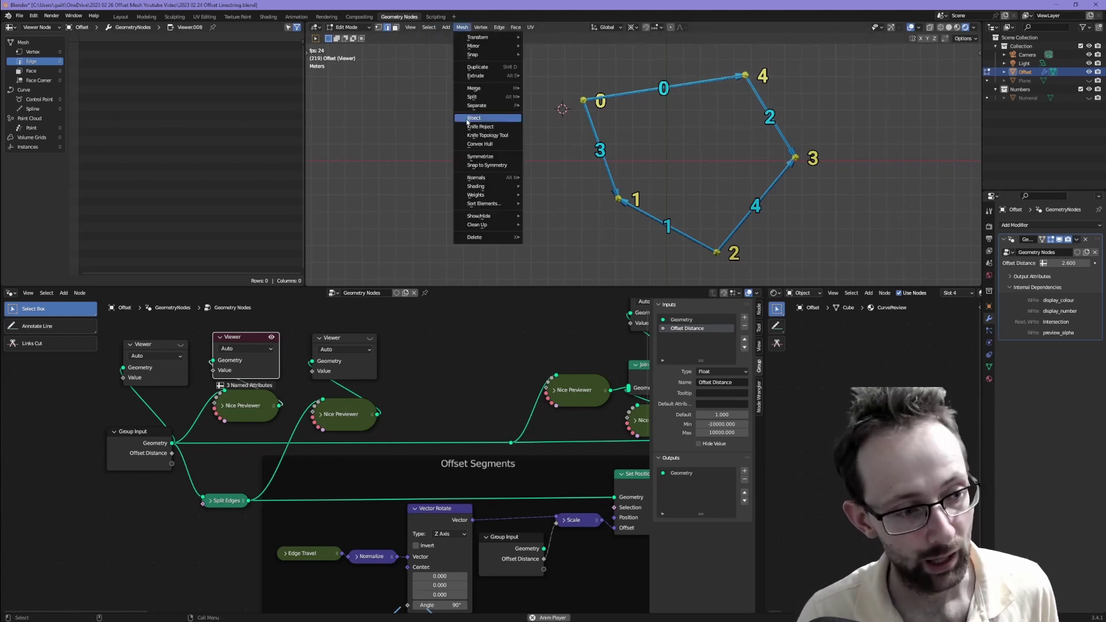
mouse_move(493, 205)
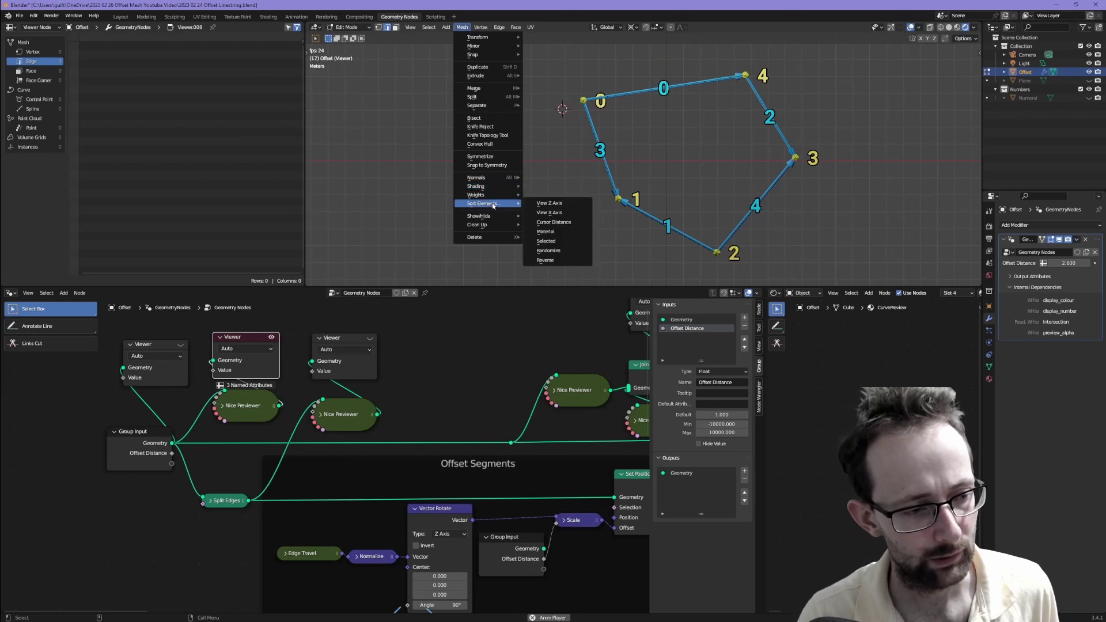
click(560, 260)
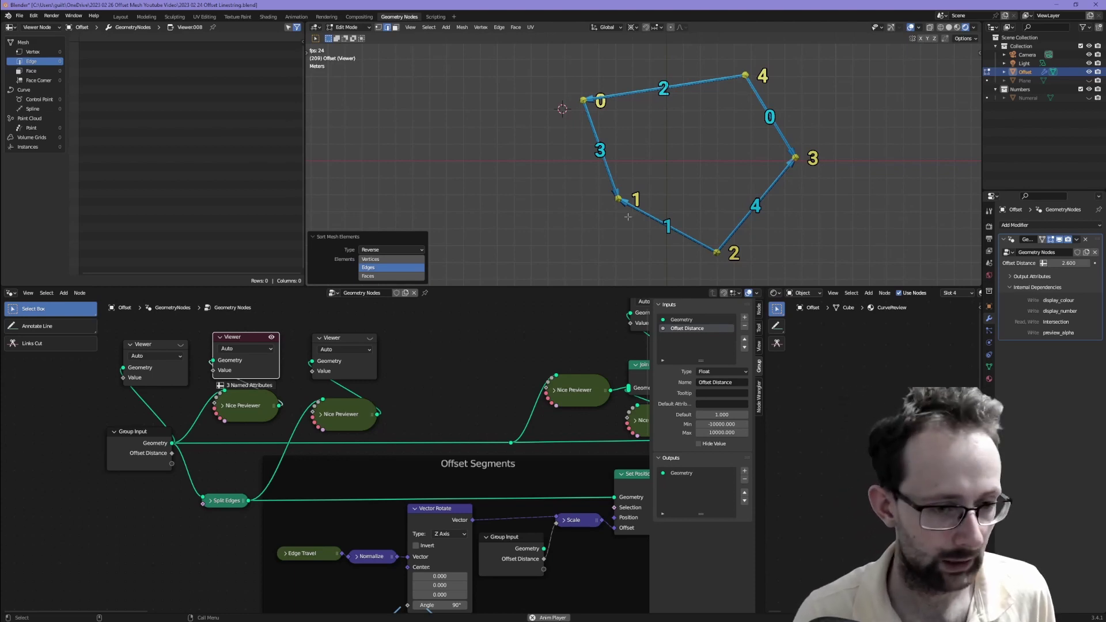
Step: Repeat the Reverse edge sort on further edge pairs until the edge indices run in order around the polygon
click(462, 27)
mouse_move(483, 203)
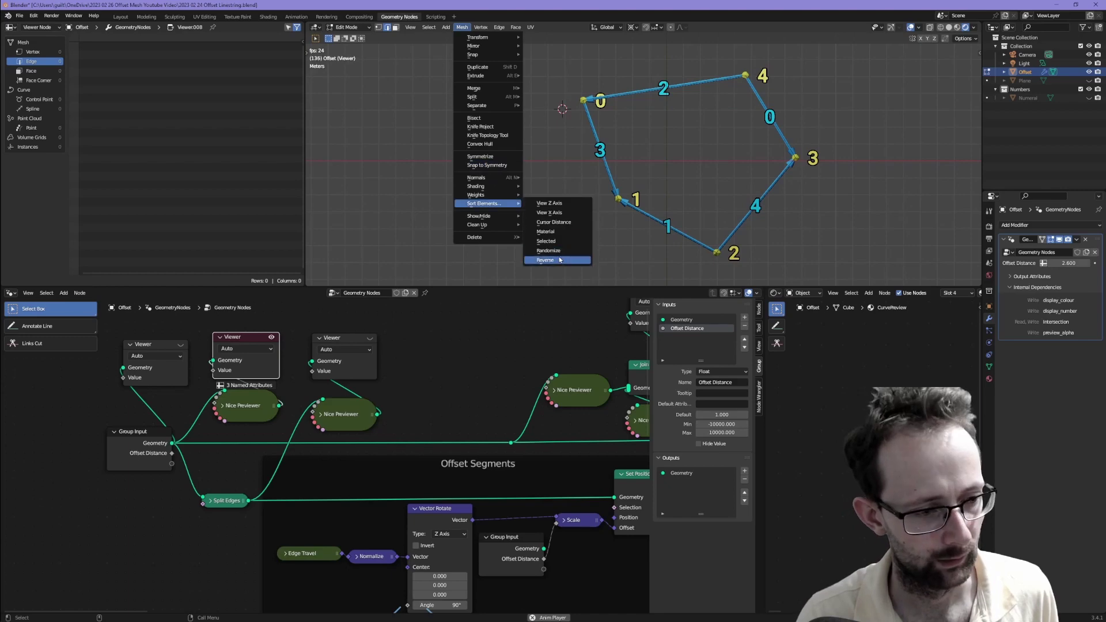
click(549, 250)
click(462, 27)
click(557, 253)
click(462, 27)
click(552, 251)
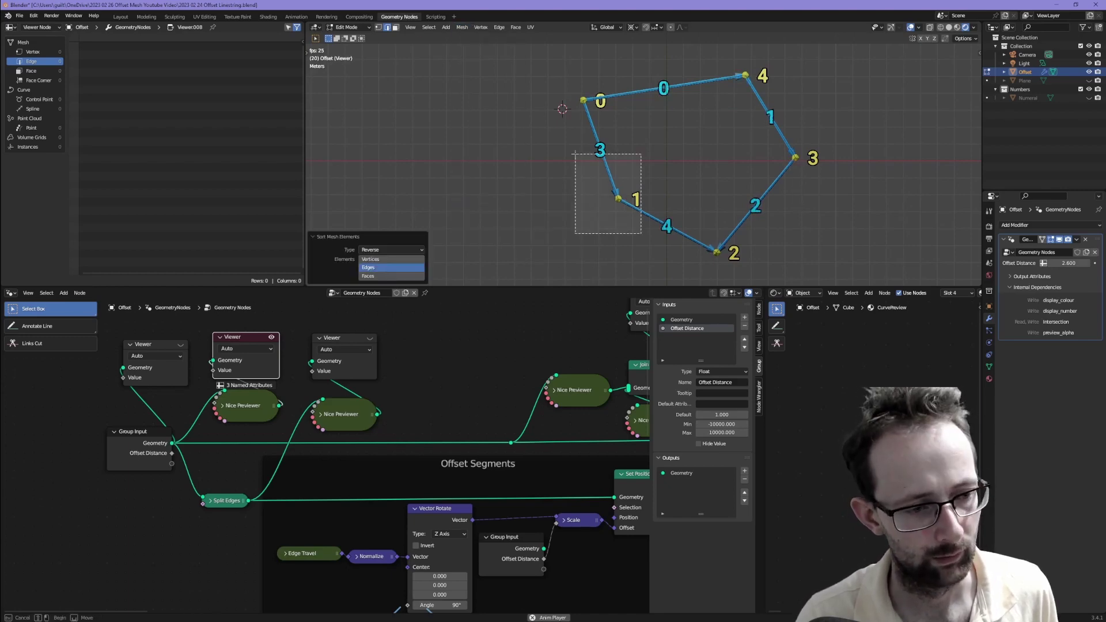
click(462, 27)
click(553, 260)
Step: Preview the final offset mesh, and in vertex mode move the corner at offset vertex 4 about -0.92 m in X and -1.48 m in Y
scroll(375, 372, down, 2)
click(513, 435)
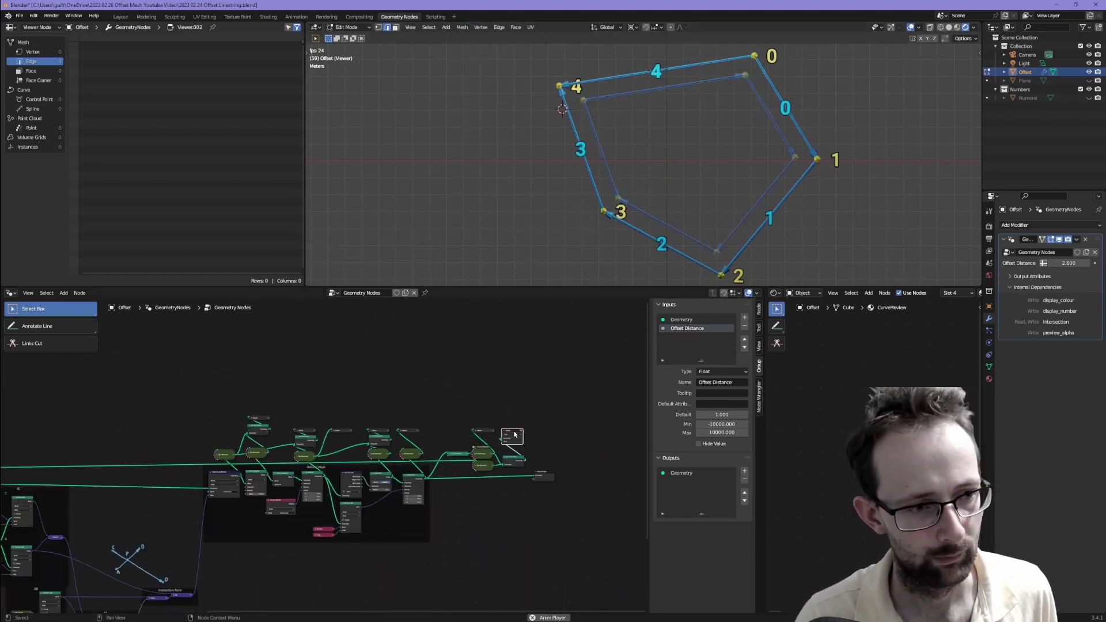
key(1)
click(583, 99)
key(g)
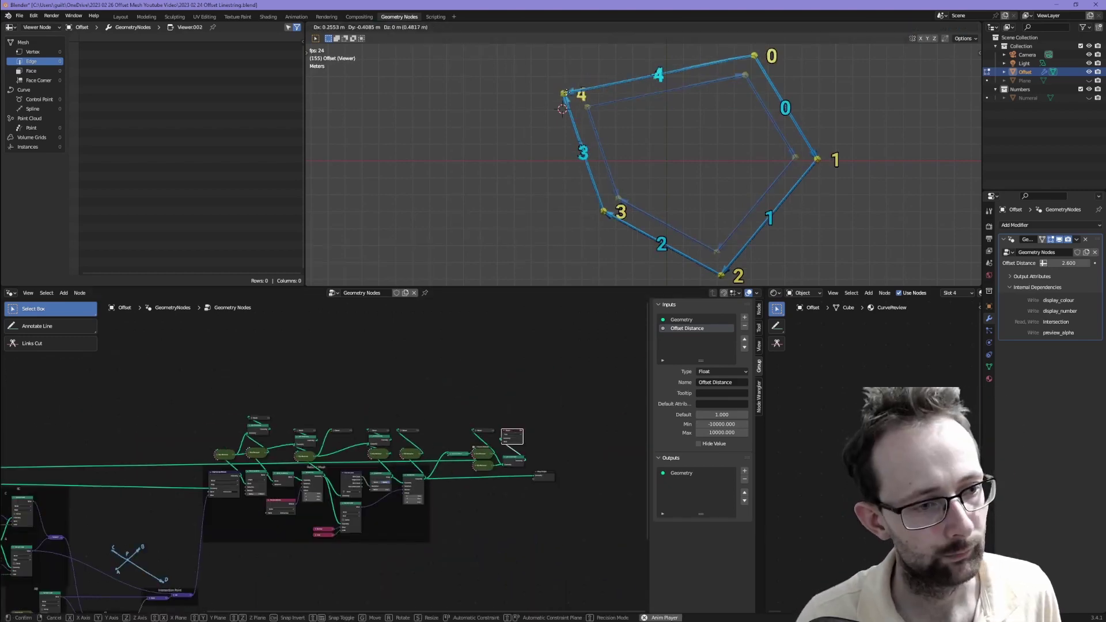
click(568, 124)
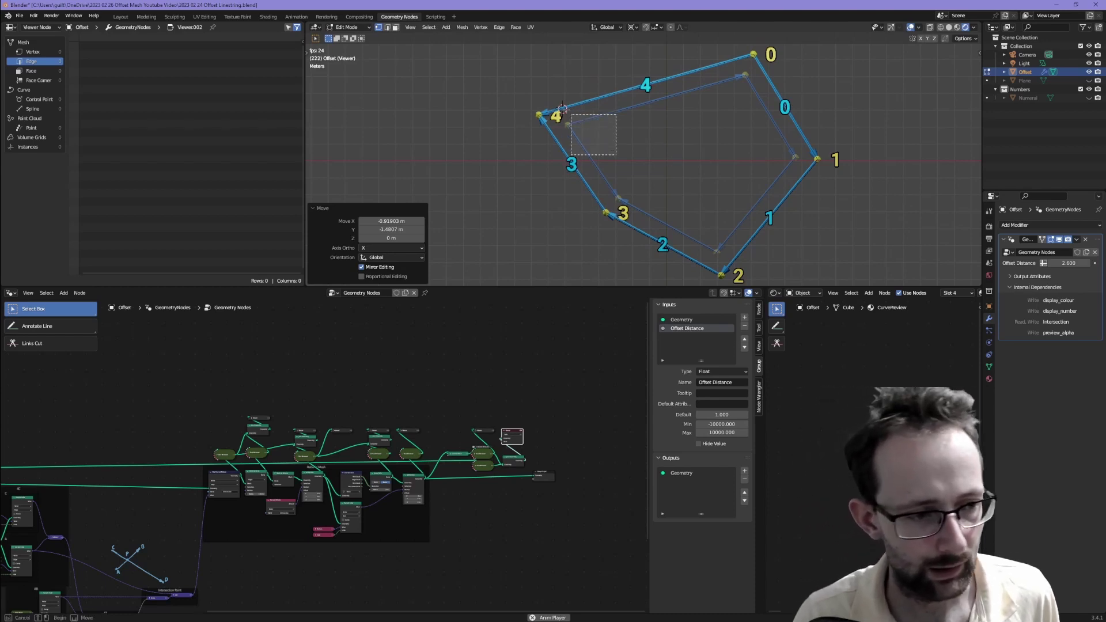
Step: Move the same corner vertex again, by about 2.3 m in X and 1.02 m in Y
drag(571, 114, 540, 89)
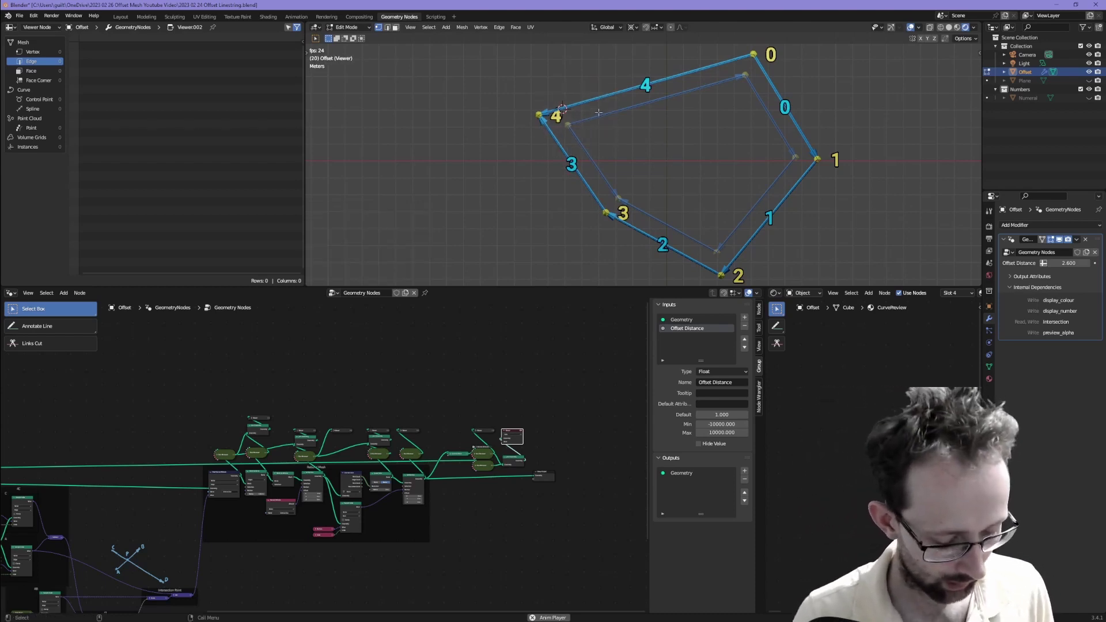
key(g)
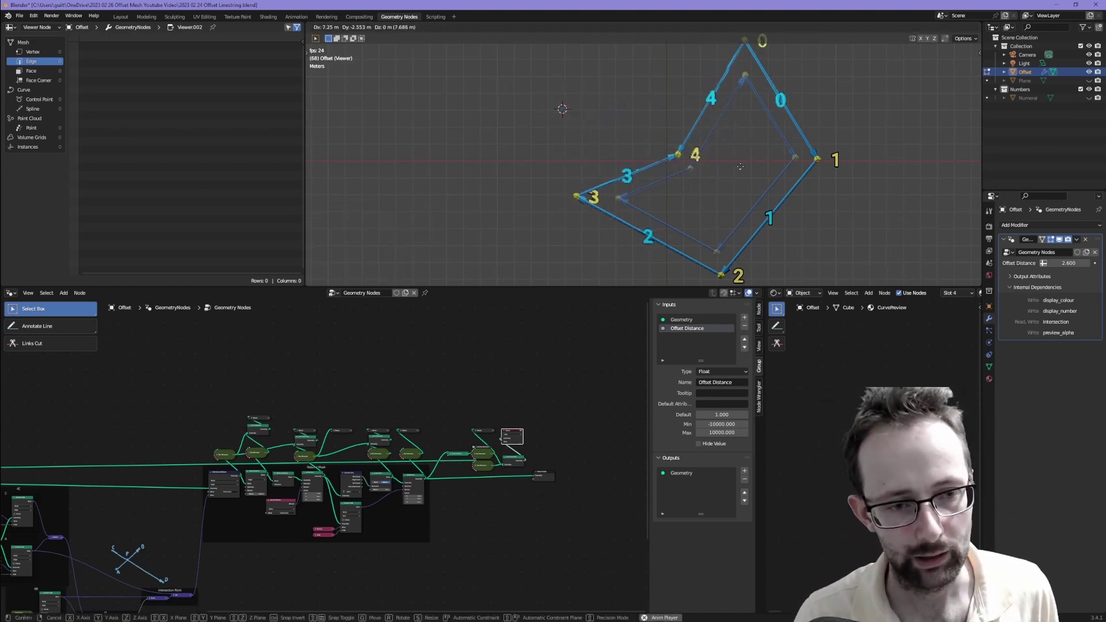
click(726, 110)
scroll(569, 212, down, 4)
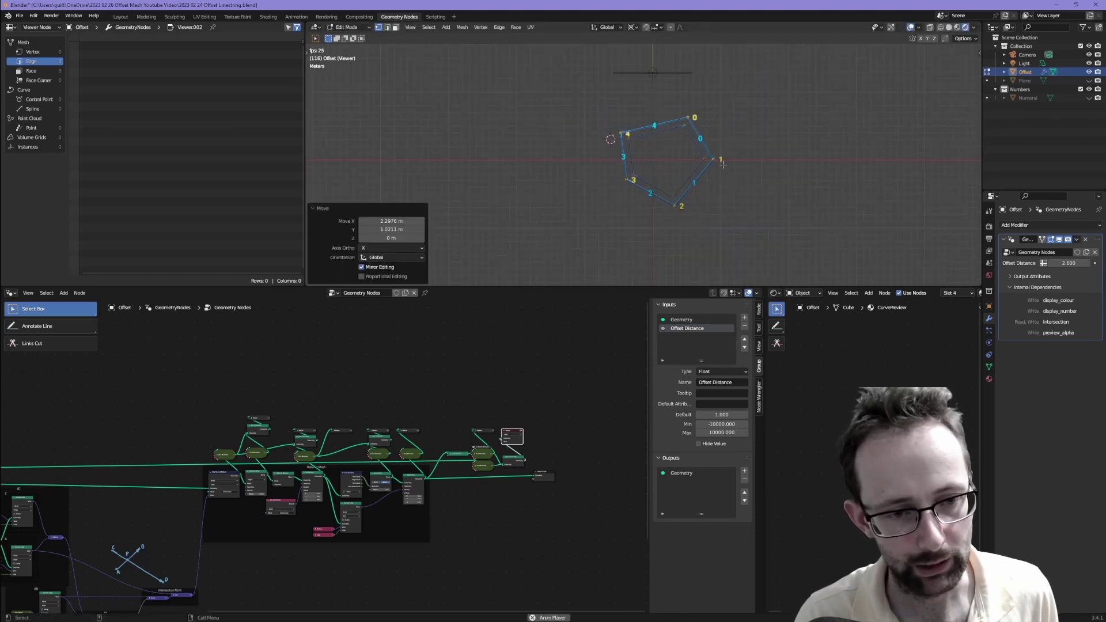
Step: Open one of the Nice Previewer node groups above the Rebuild Mesh frame to show its internal nodes
scroll(569, 212, up, 3)
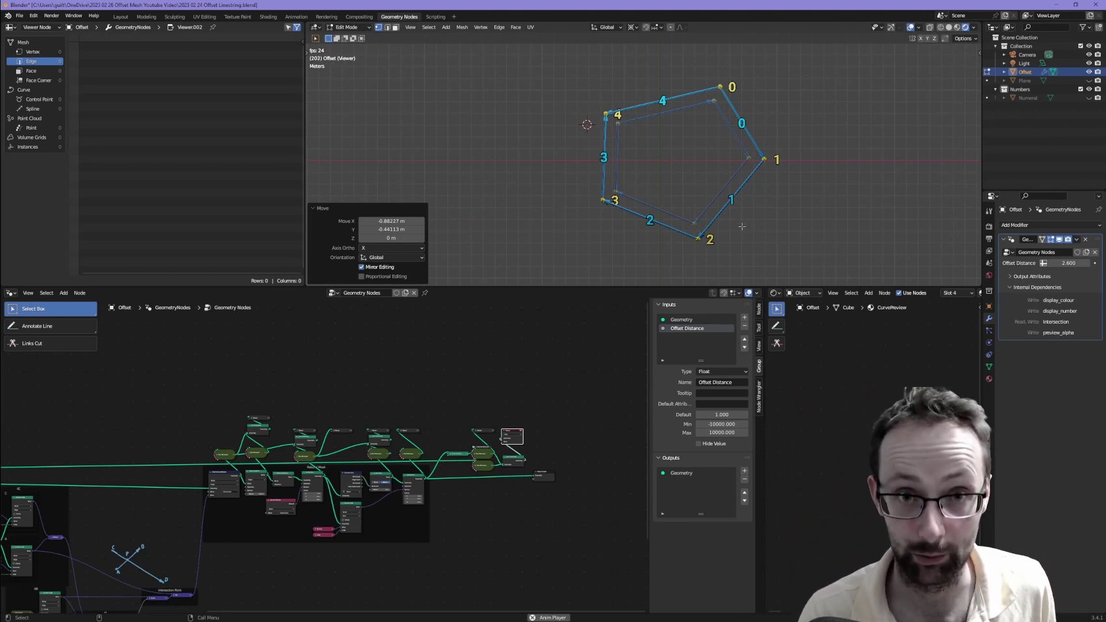
scroll(475, 455, up, 5)
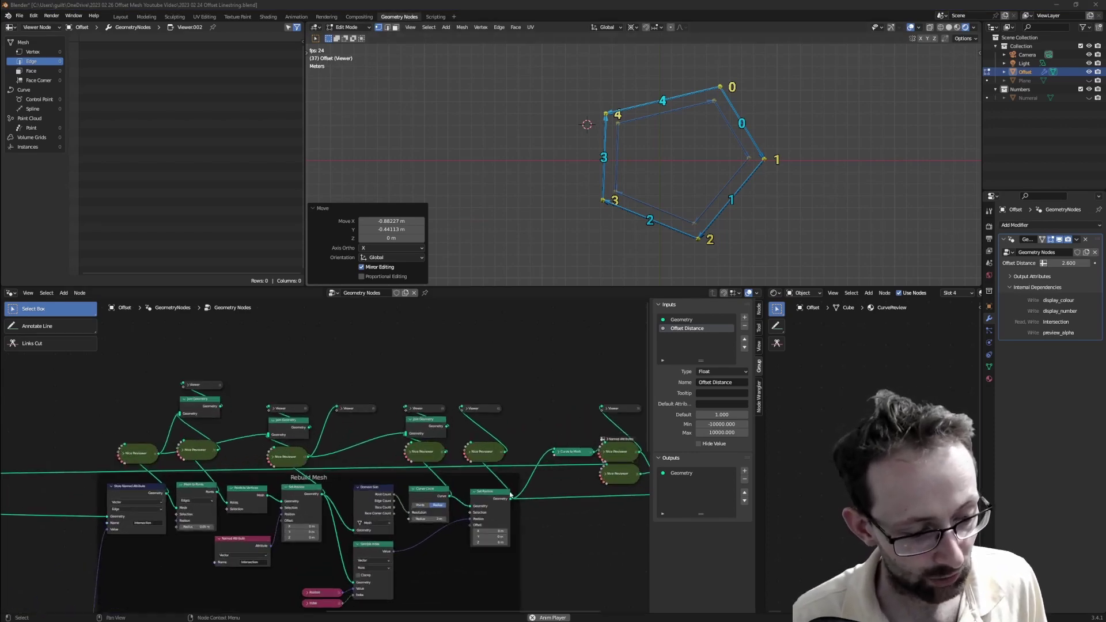
click(459, 454)
key(Tab)
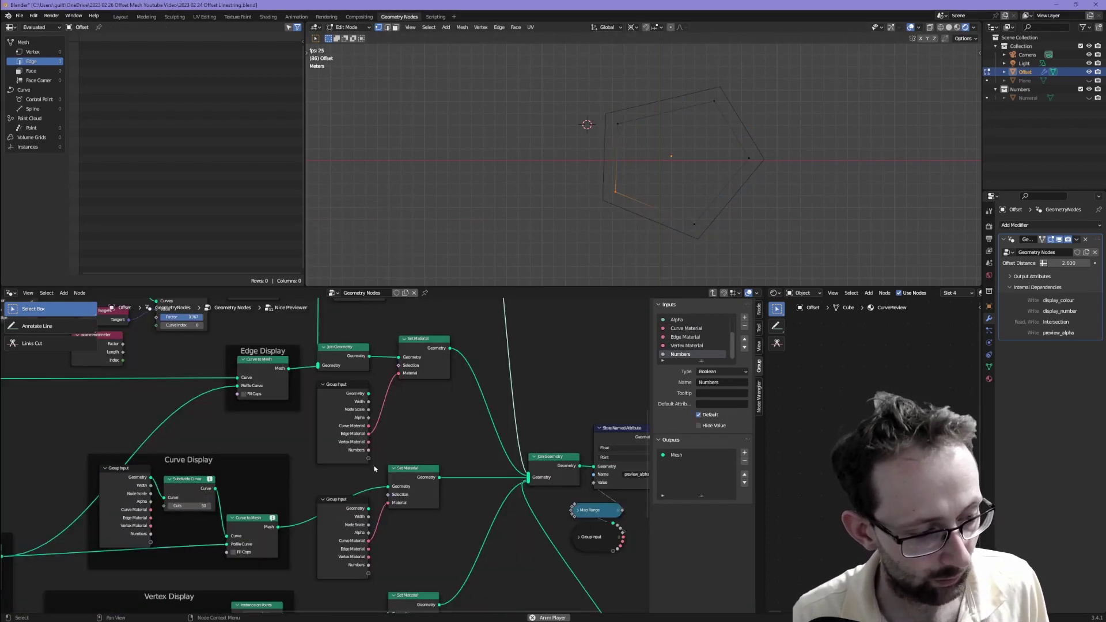
Step: Examine the Nice Previewer group's Edge Display, Curve Display and Vertex Display frames, its numbering nodes, and how they join into the group output
scroll(461, 455, down, 4)
middle_drag(441, 469, 577, 457)
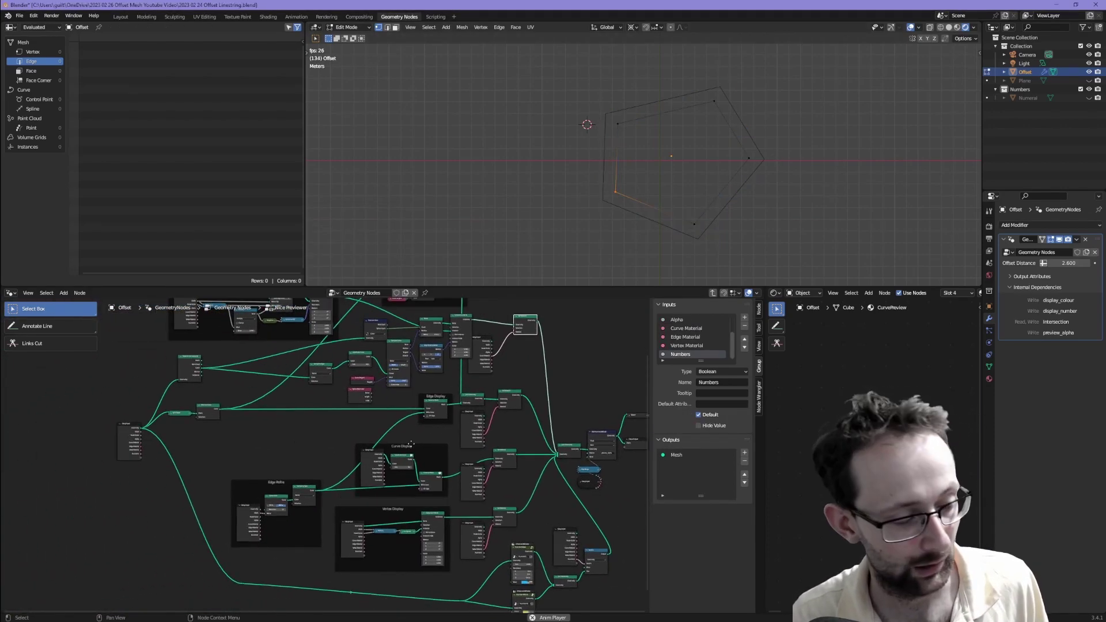
middle_drag(273, 385, 325, 521)
middle_drag(452, 557, 346, 365)
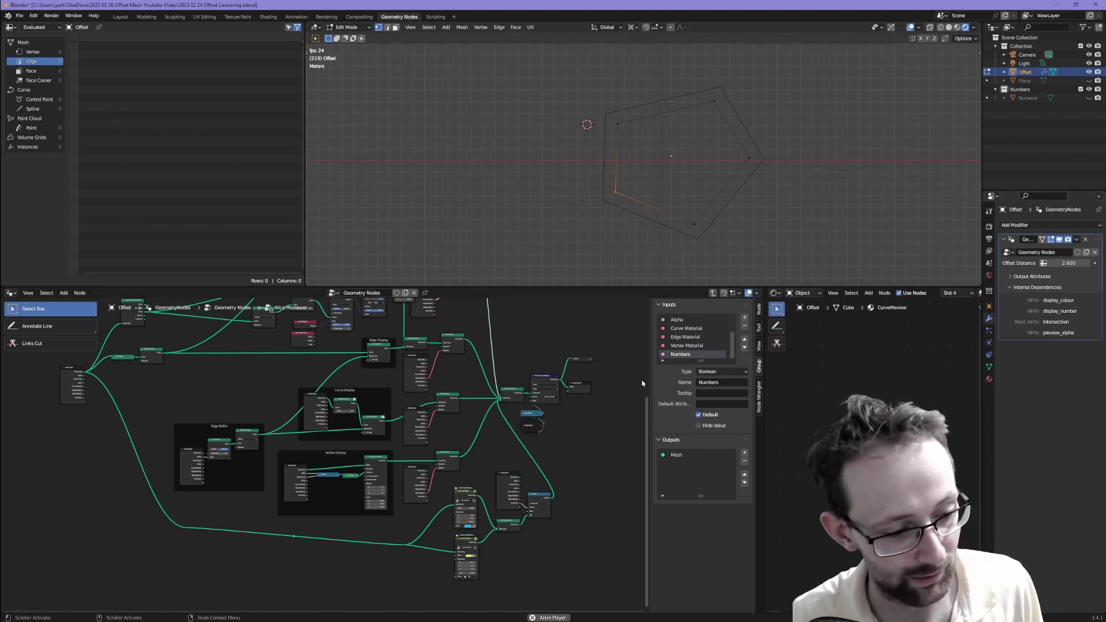
scroll(576, 436, up, 3)
middle_drag(576, 436, 357, 455)
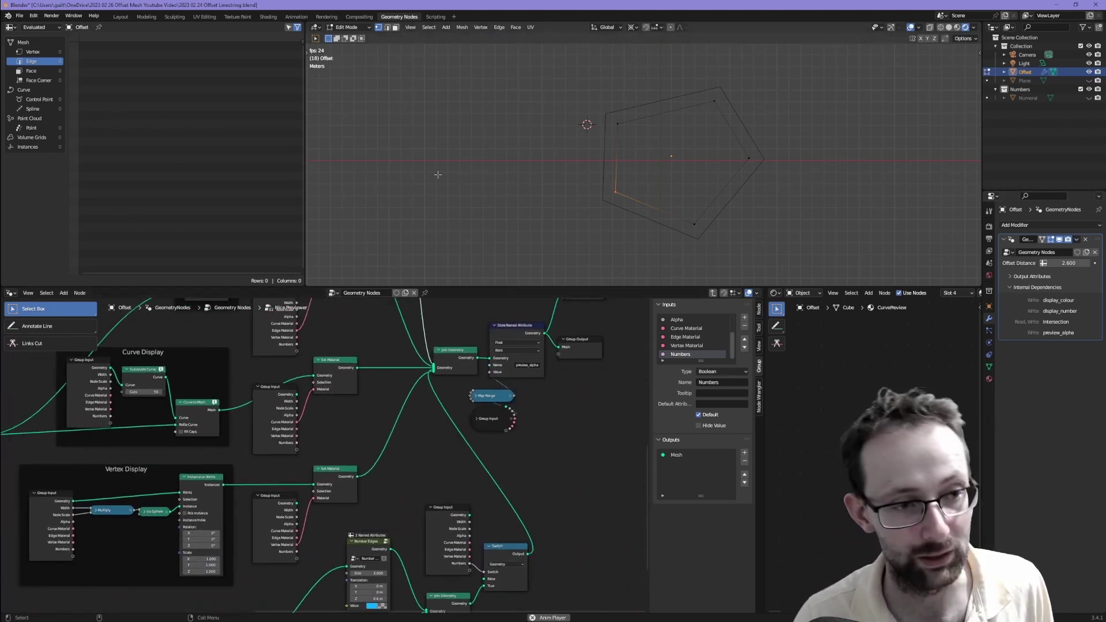